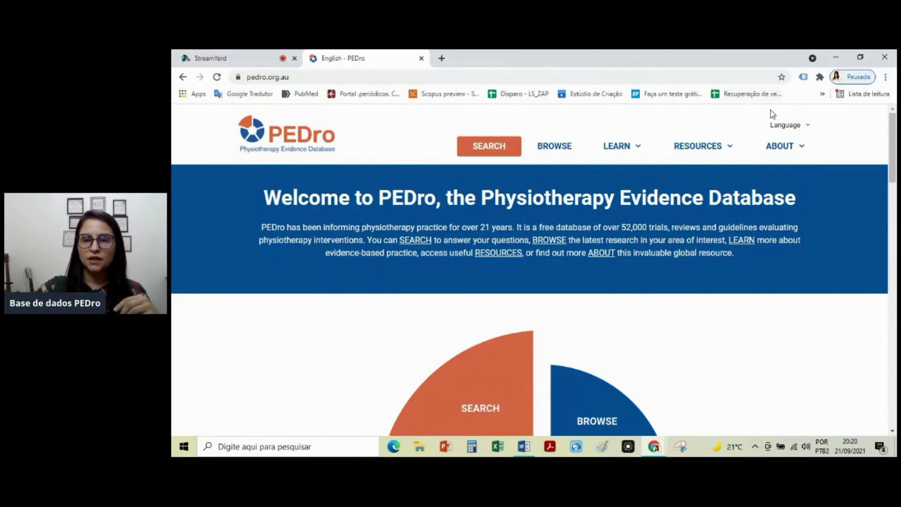
Step: Switch the PEDro website's language to Português
{"action": "mouse_move", "coordinate": [772, 125]}
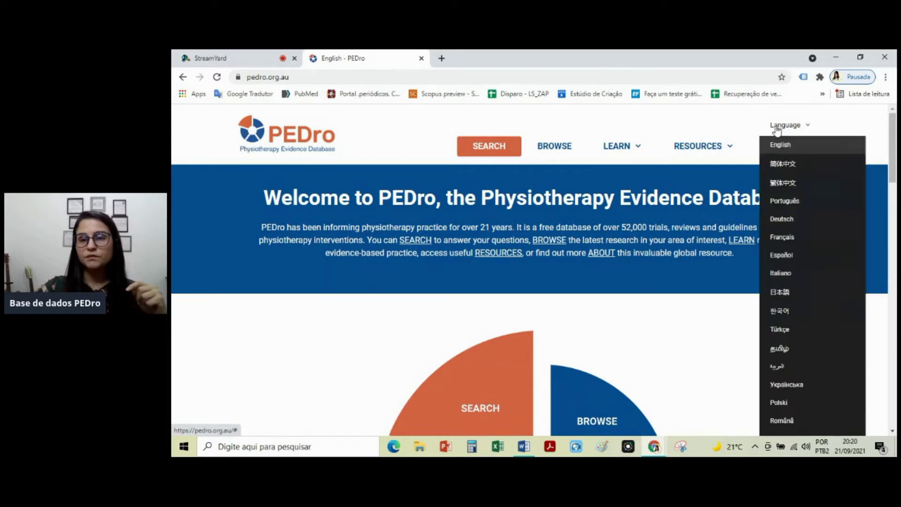
{"action": "left_click", "coordinate": [780, 204]}
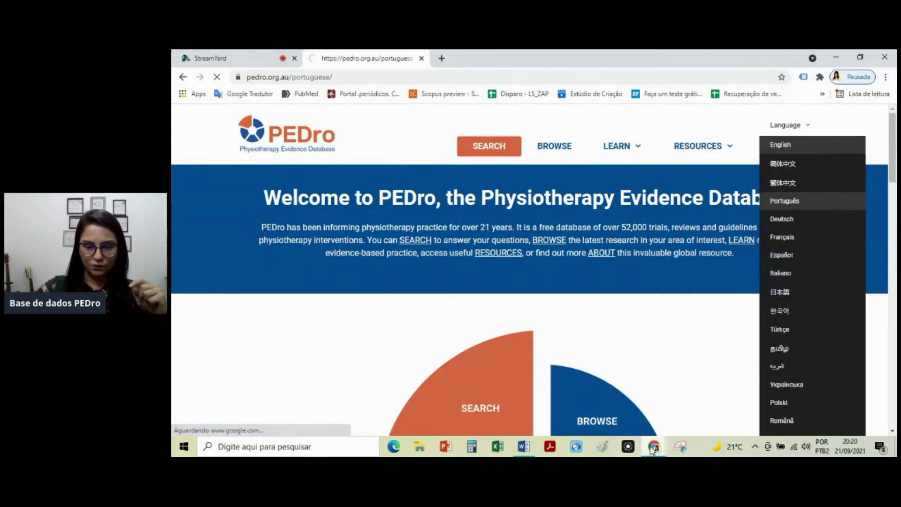
{"action": "mouse_move", "coordinate": [658, 453]}
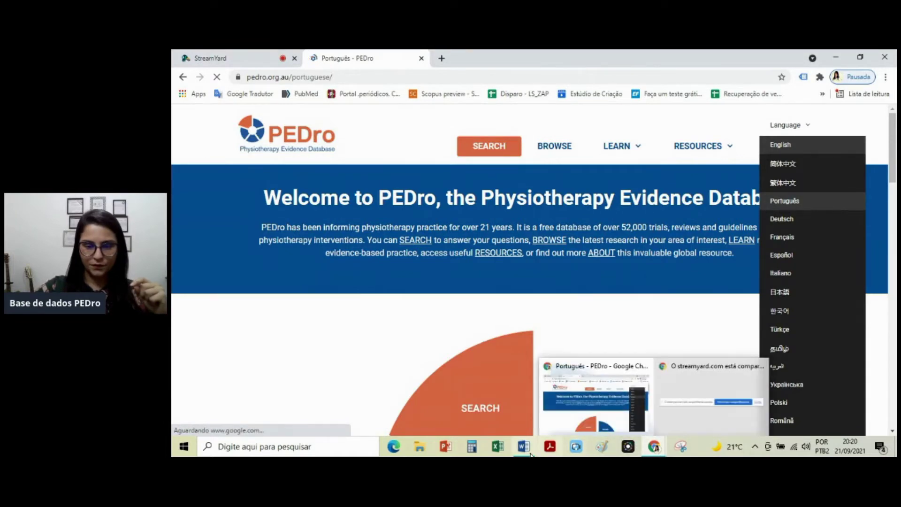
{"action": "left_click", "coordinate": [241, 56]}
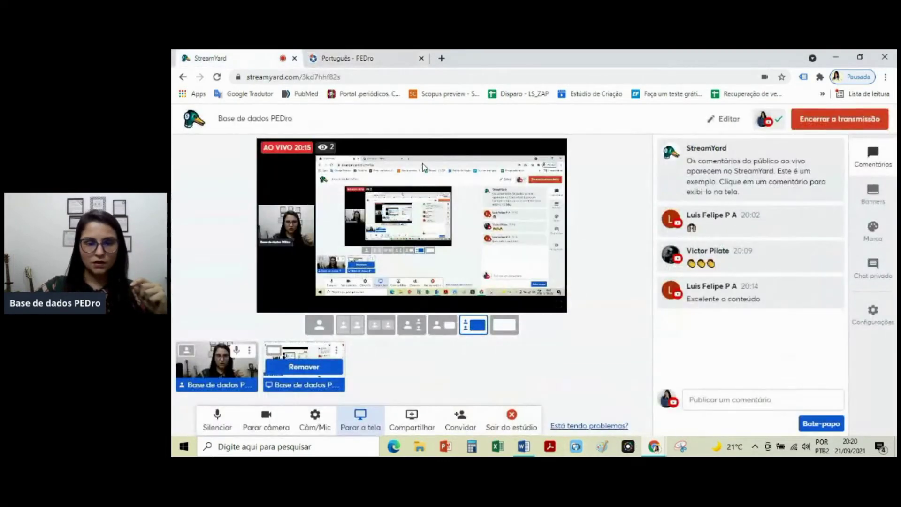
{"action": "left_click", "coordinate": [372, 60]}
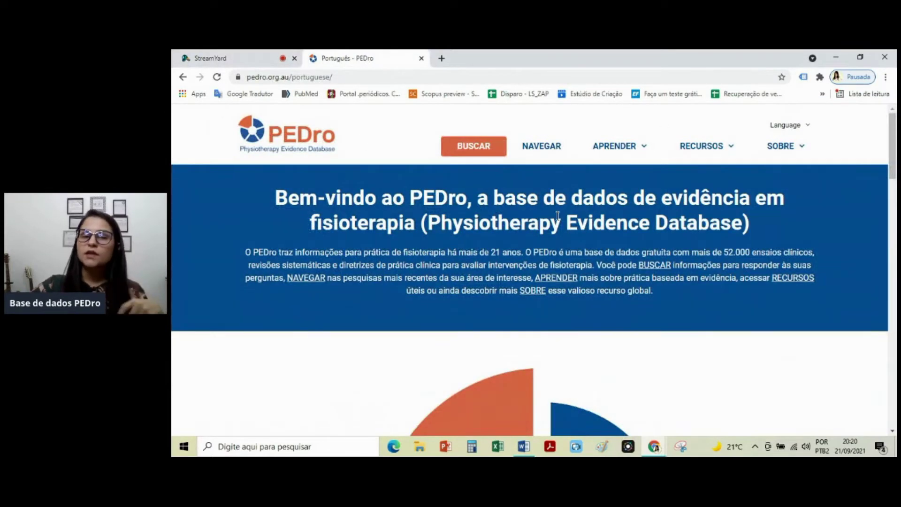
Step: Go to PEDro's search page, dismiss the translation pop-up and open a new simple search
{"action": "left_click", "coordinate": [479, 144]}
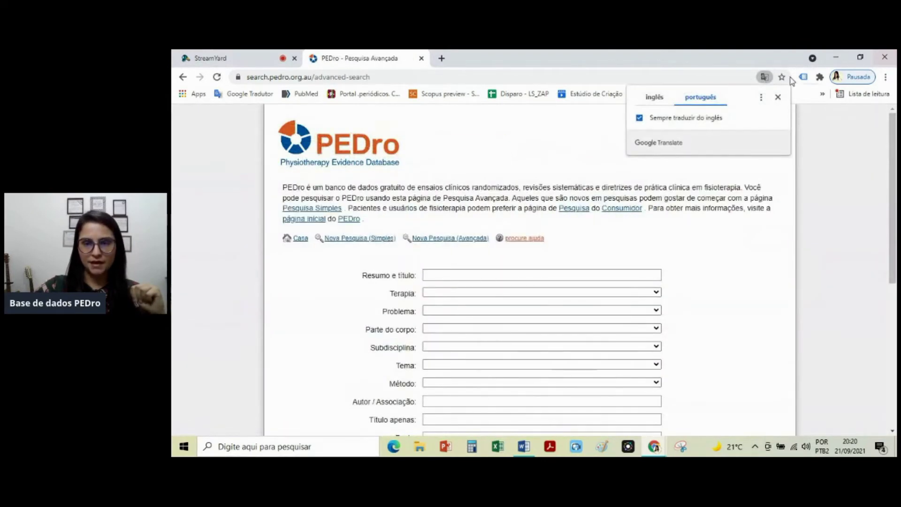
{"action": "left_click", "coordinate": [777, 96]}
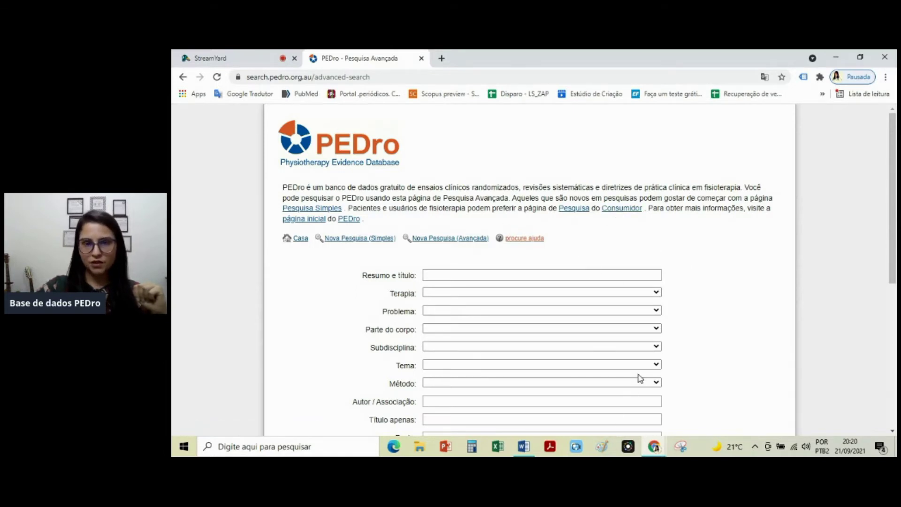
{"action": "left_click", "coordinate": [361, 239]}
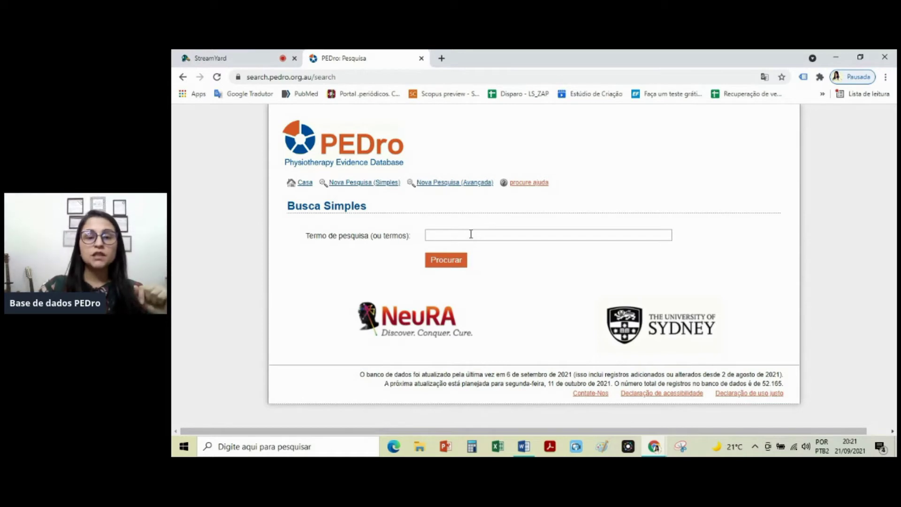
{"action": "left_click", "coordinate": [471, 234]}
{"action": "left_click", "coordinate": [526, 211]}
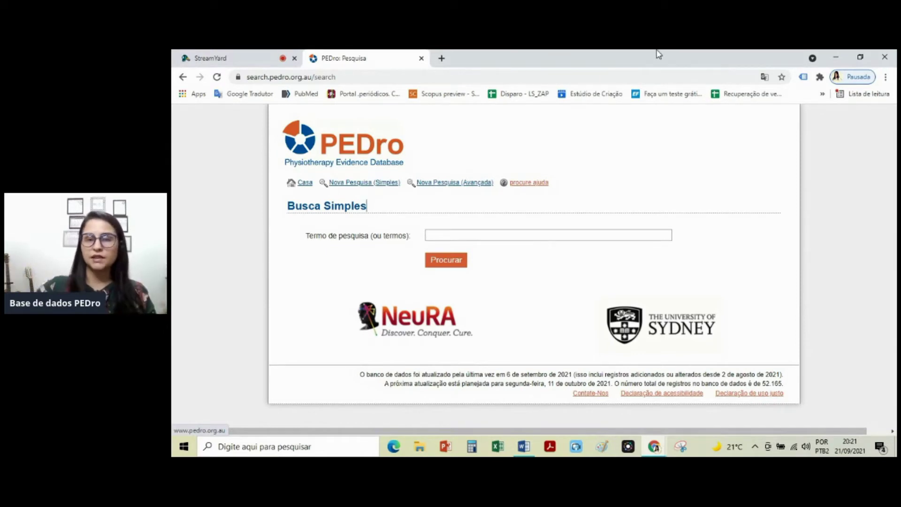
Step: Open Google Tradutor alongside PEDro and translate "Intervenção", "escoliose" and "adolescente", one per line, from Portuguese to English
{"action": "left_click", "coordinate": [441, 58]}
{"action": "left_click", "coordinate": [246, 94]}
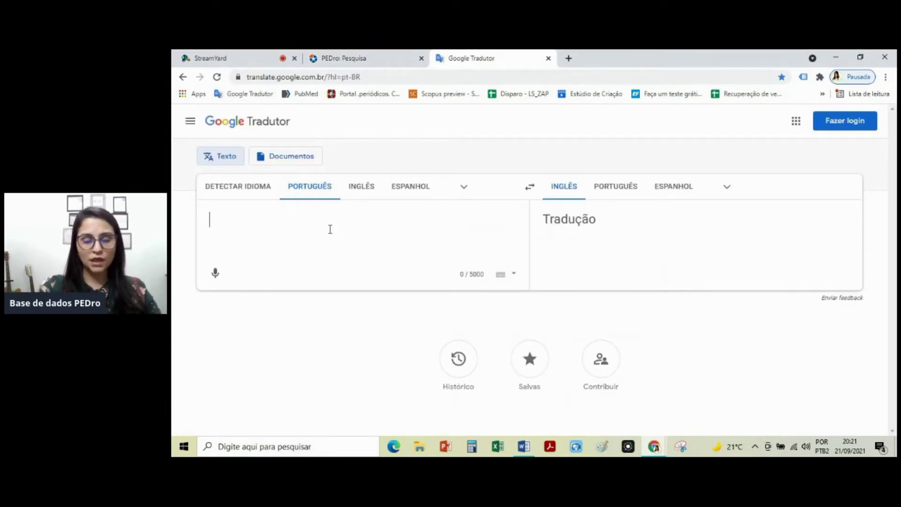
{"action": "type", "text": "Intervenção"}
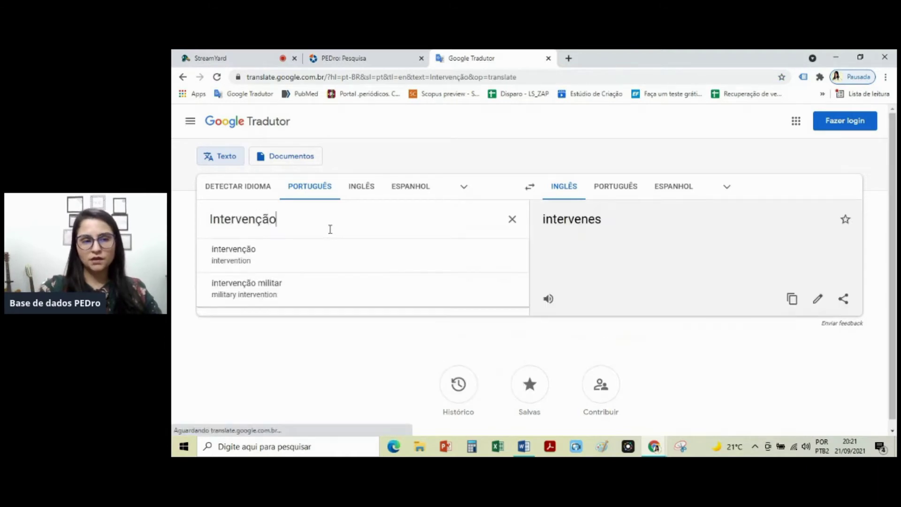
{"action": "key", "text": "Return"}
{"action": "type", "text": "escoli"}
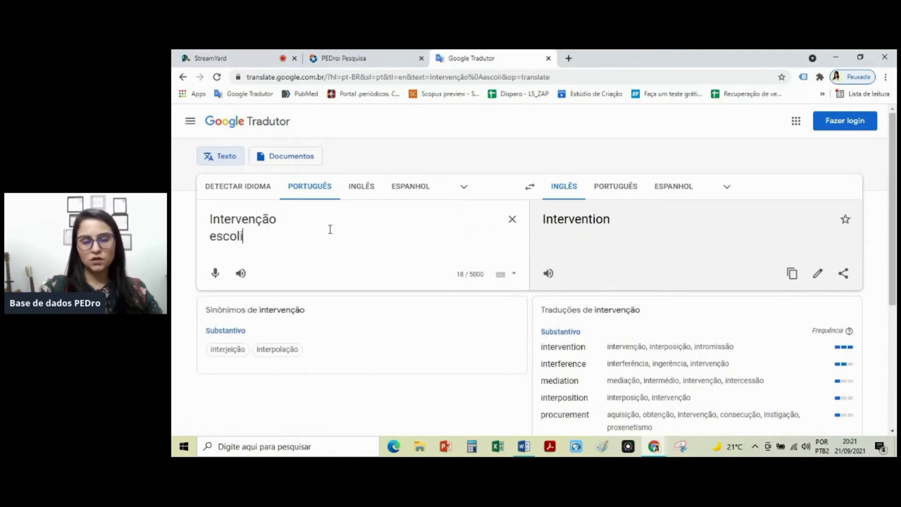
{"action": "type", "text": "ose"}
{"action": "key", "text": "Return"}
{"action": "type", "text": "adolescente"}
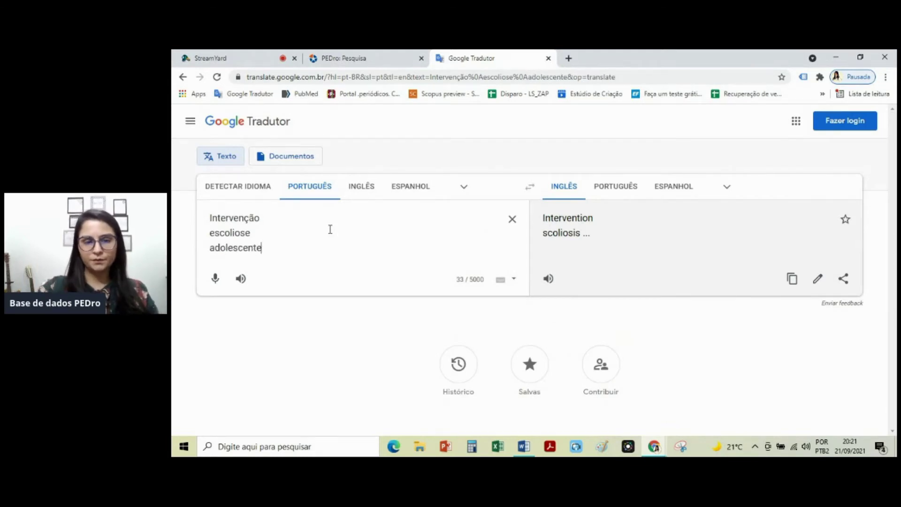
Step: Copy the English translations "Intervention scoliosis adolescent" and paste them as the search terms in PEDro's simple search
{"action": "left_click_drag", "start_coordinate": [592, 248], "coordinate": [543, 215]}
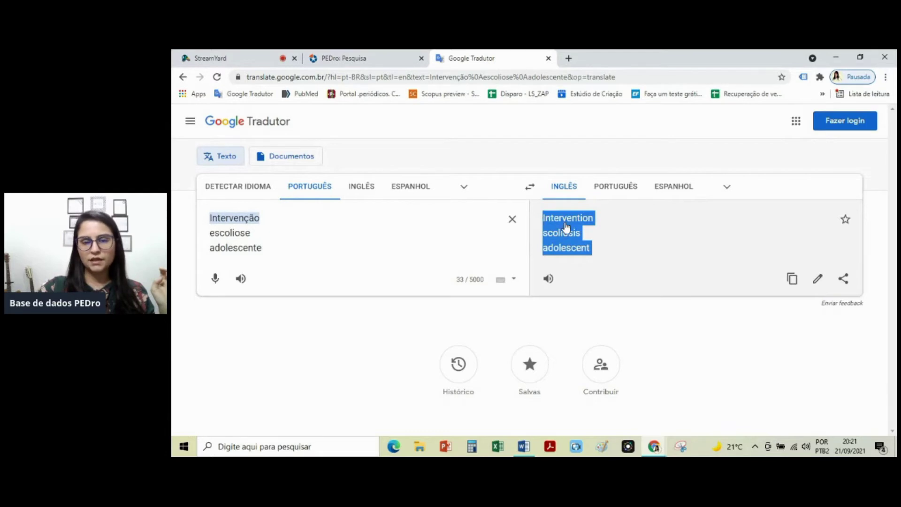
{"action": "right_click", "coordinate": [566, 227]}
{"action": "left_click", "coordinate": [583, 232]}
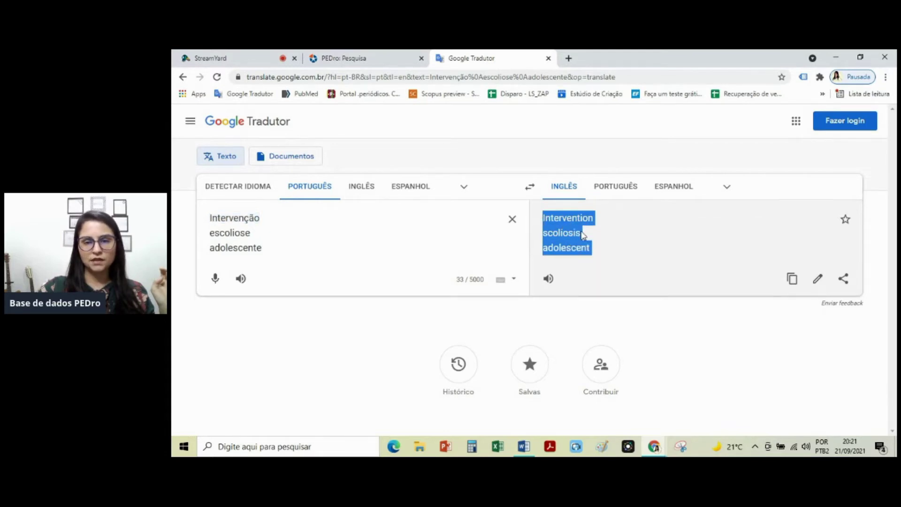
{"action": "left_click", "coordinate": [328, 61]}
{"action": "left_click", "coordinate": [454, 232]}
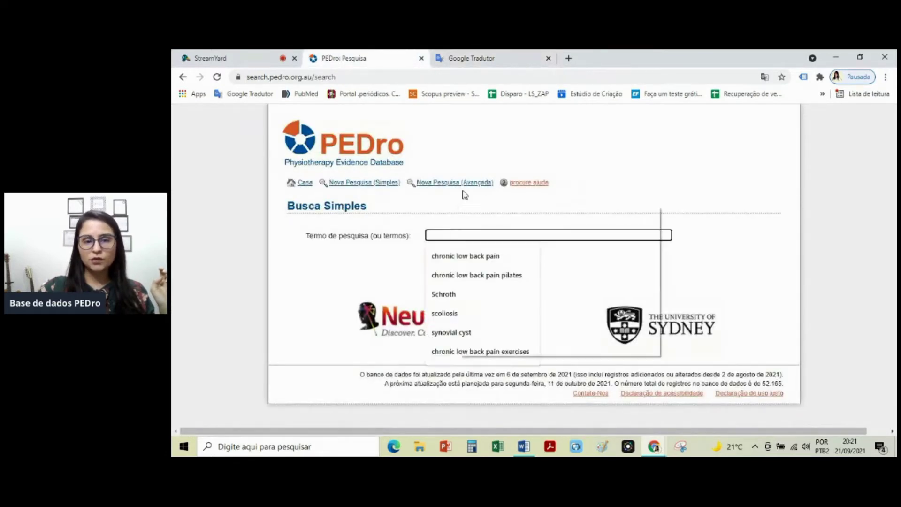
{"action": "right_click", "coordinate": [458, 206]}
{"action": "right_click", "coordinate": [444, 237]}
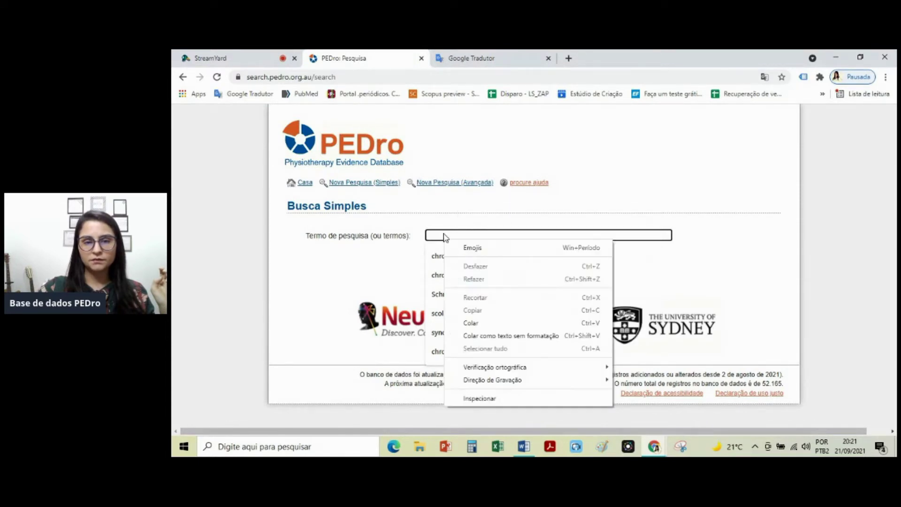
{"action": "left_click", "coordinate": [498, 322]}
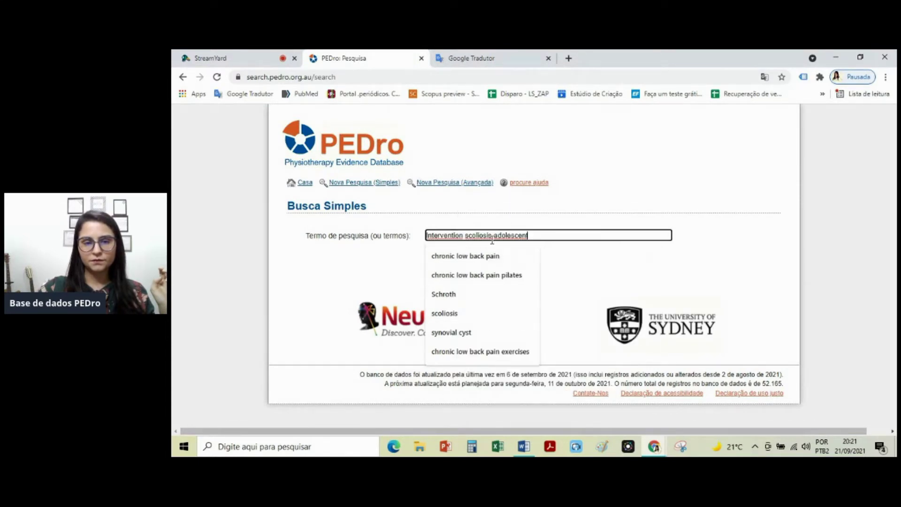
Step: Run the simple search for the pasted scoliosis terms and dismiss the translation pop-up on the results page
{"action": "left_click", "coordinate": [527, 257]}
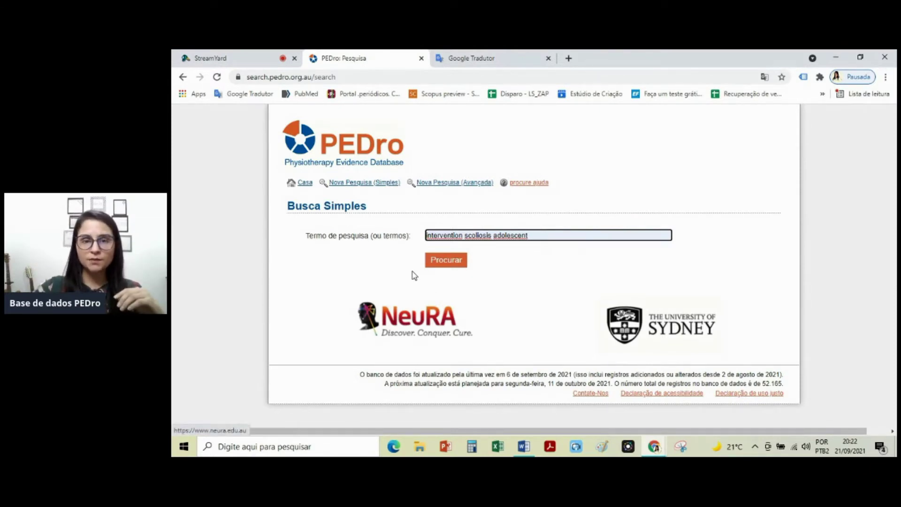
{"action": "left_click", "coordinate": [463, 264]}
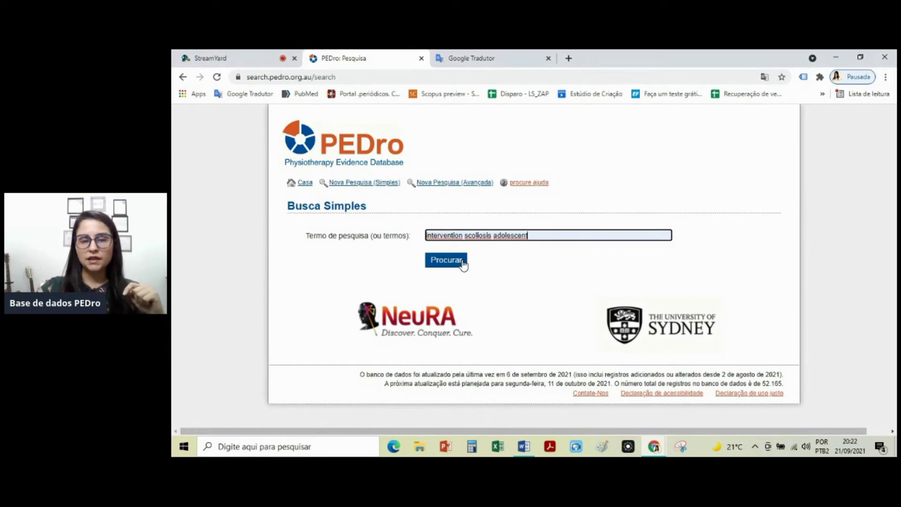
{"action": "left_click", "coordinate": [444, 265]}
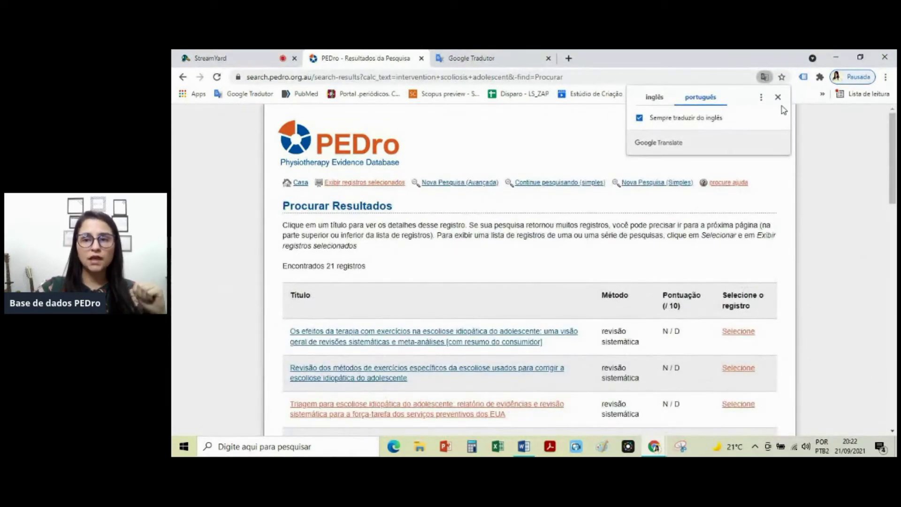
{"action": "left_click", "coordinate": [778, 97]}
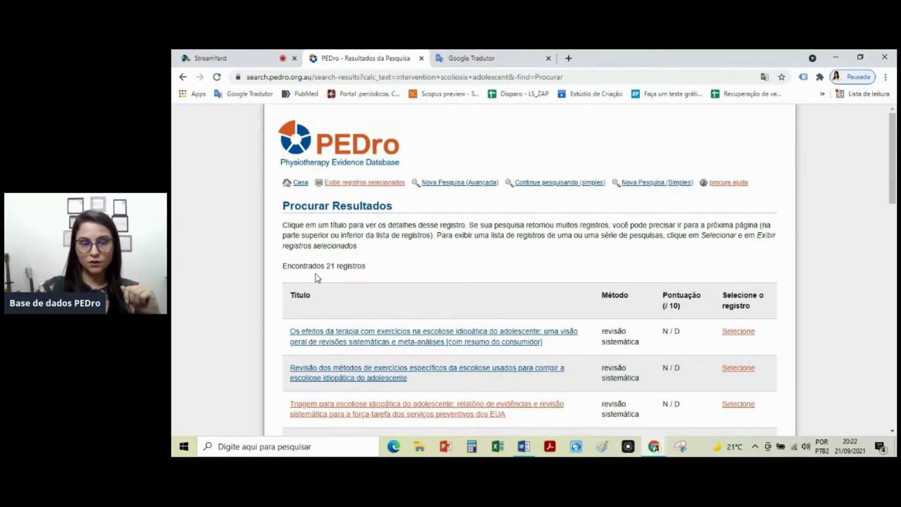
Step: Examine the number of records found and the method and score of the systematic reviews in the results
{"action": "left_click_drag", "start_coordinate": [332, 266], "coordinate": [464, 266]}
{"action": "left_click", "coordinate": [464, 266]}
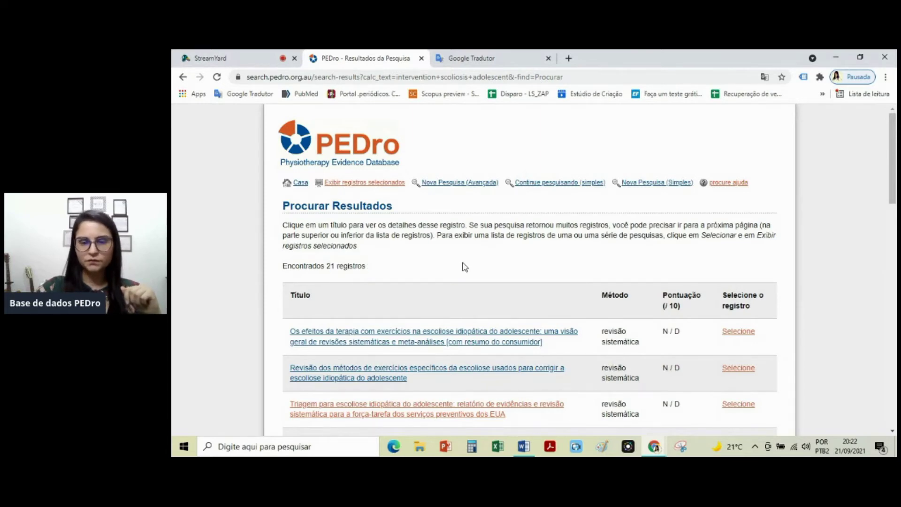
{"action": "scroll", "coordinate": [647, 200], "scroll_direction": "down", "scroll_amount": 2}
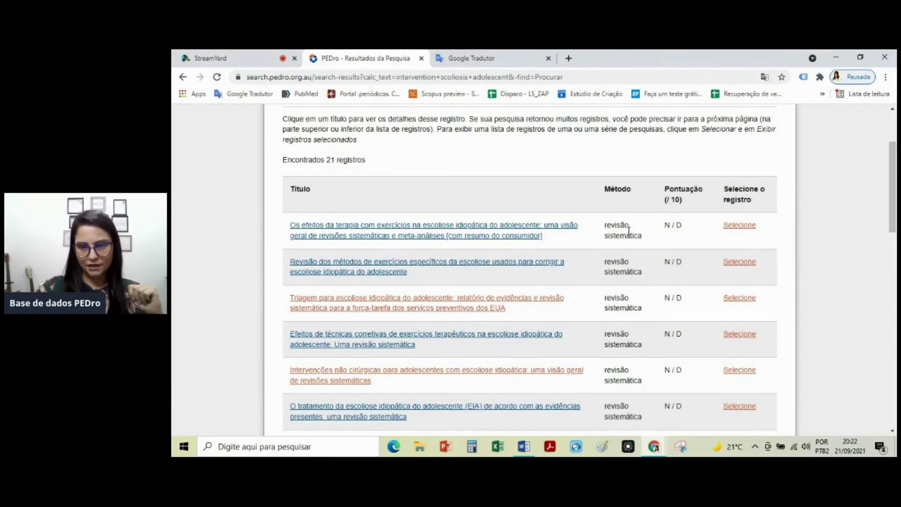
{"action": "scroll", "coordinate": [619, 376], "scroll_direction": "down", "scroll_amount": 2}
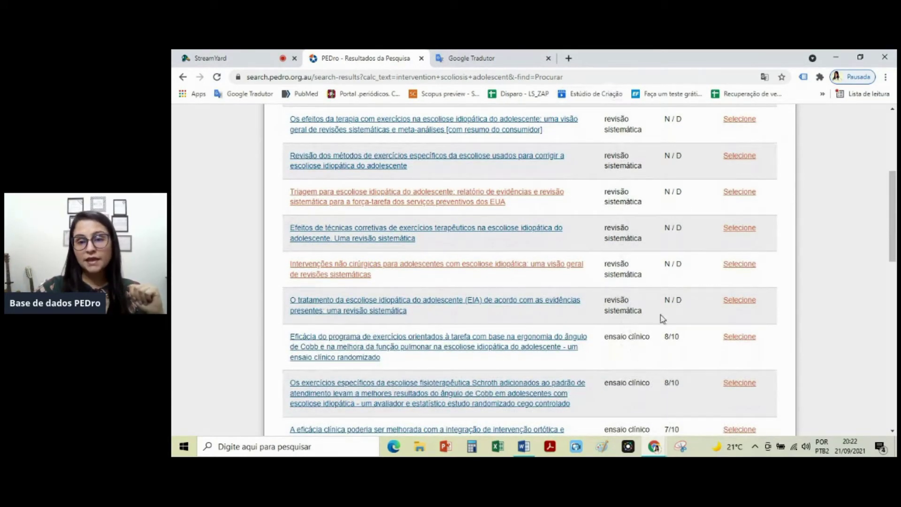
{"action": "scroll", "coordinate": [661, 319], "scroll_direction": "up", "scroll_amount": 1}
{"action": "scroll", "coordinate": [662, 319], "scroll_direction": "up", "scroll_amount": 1}
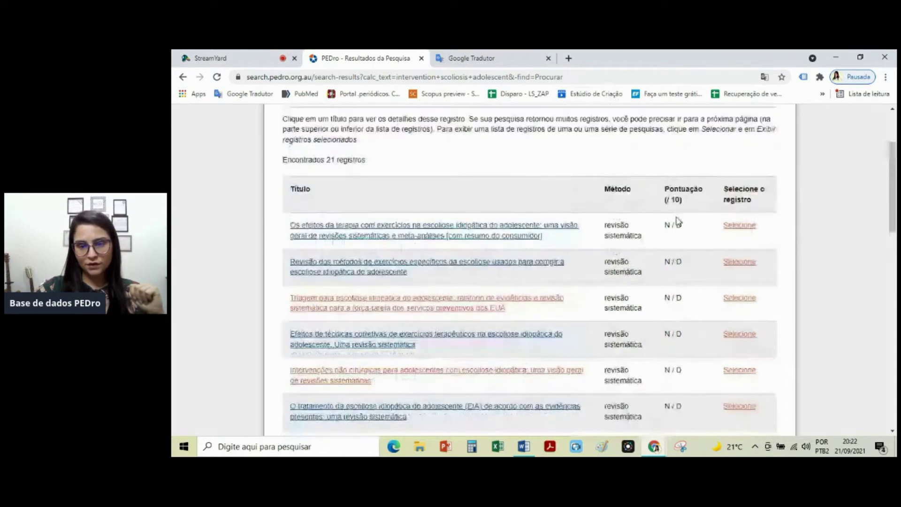
{"action": "left_click_drag", "start_coordinate": [682, 224], "coordinate": [661, 228]}
{"action": "left_click", "coordinate": [696, 269]}
{"action": "left_click_drag", "start_coordinate": [696, 270], "coordinate": [652, 269]}
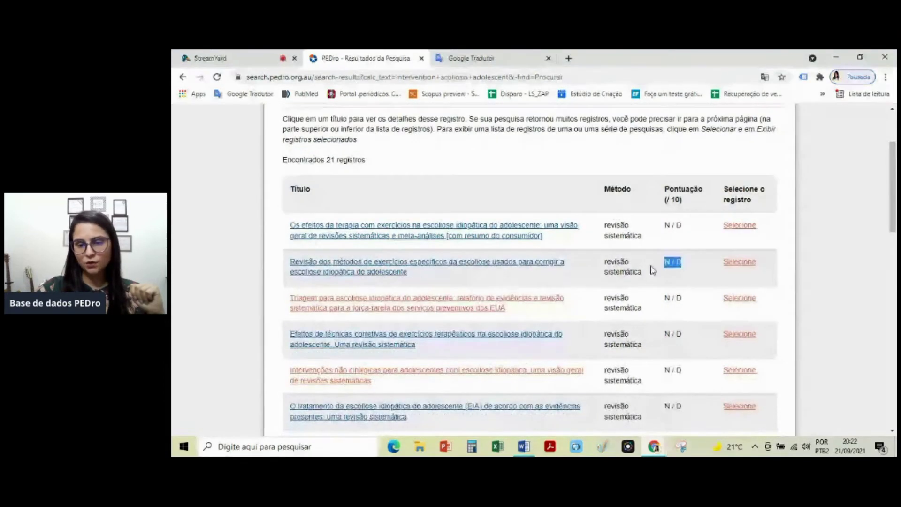
{"action": "left_click_drag", "start_coordinate": [684, 299], "coordinate": [663, 304]}
{"action": "left_click", "coordinate": [685, 297]}
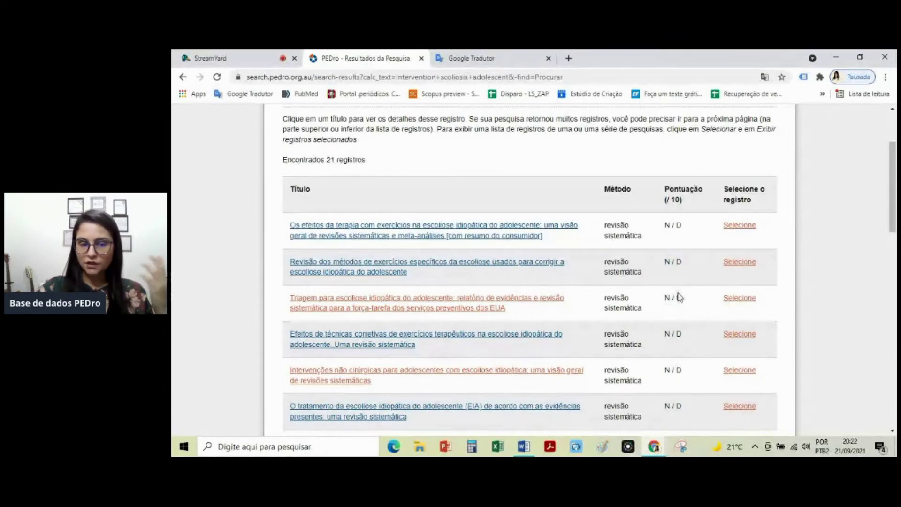
Step: Examine the scores out of 10 given to the clinical trials further down the results list
{"action": "scroll", "coordinate": [679, 297], "scroll_direction": "down", "scroll_amount": 3}
{"action": "scroll", "coordinate": [679, 297], "scroll_direction": "down", "scroll_amount": 1}
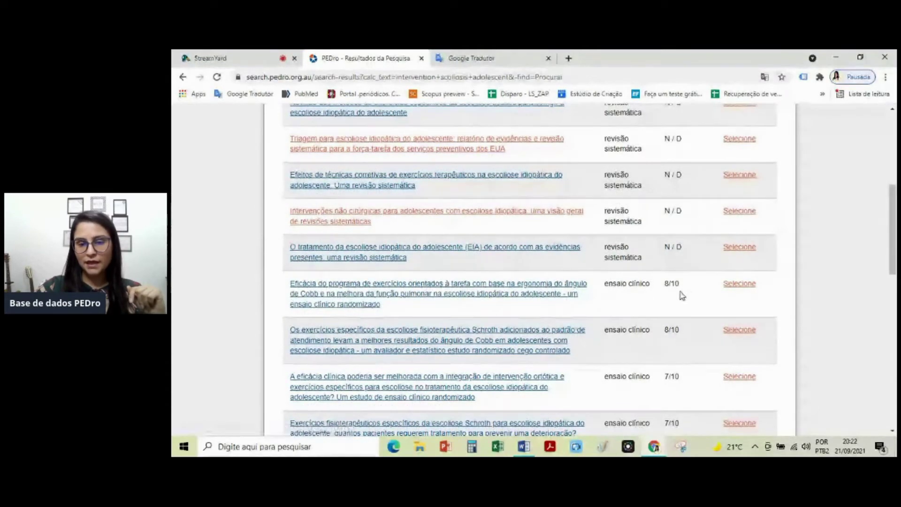
{"action": "left_click_drag", "start_coordinate": [685, 287], "coordinate": [667, 291]}
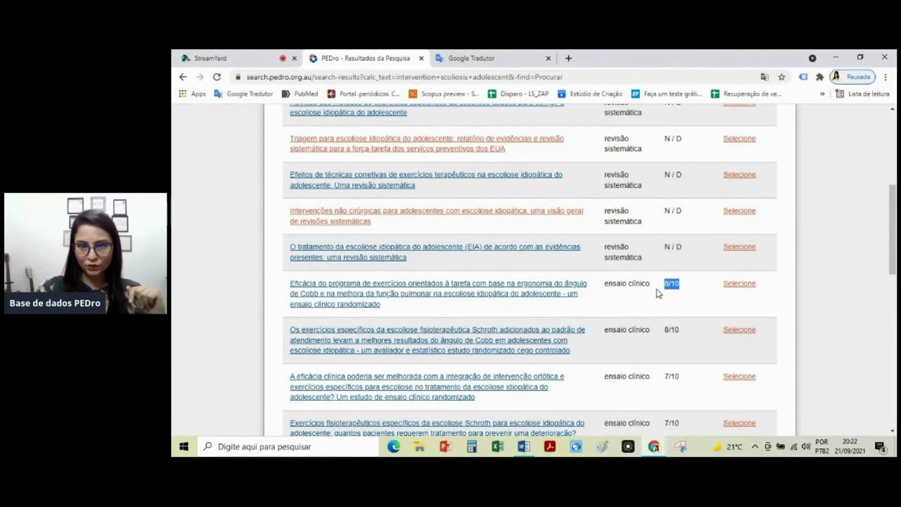
{"action": "left_click", "coordinate": [703, 294]}
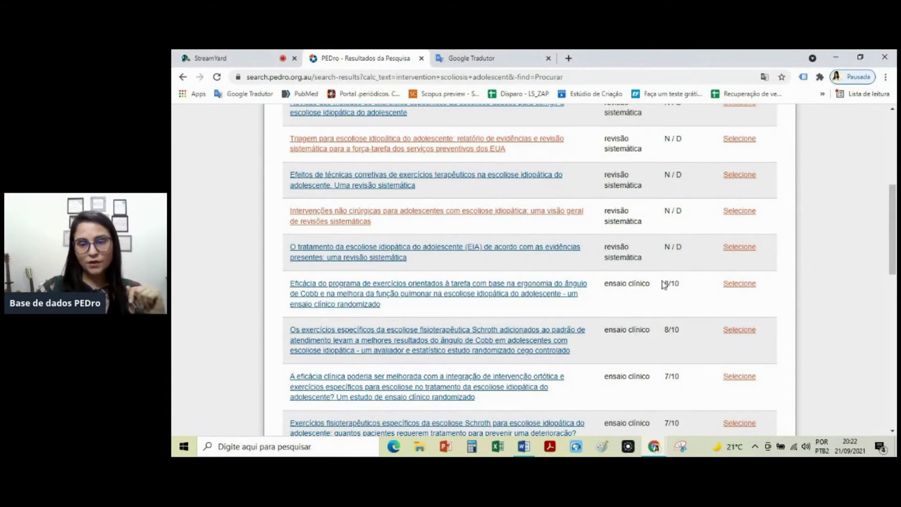
{"action": "left_click", "coordinate": [688, 284]}
{"action": "scroll", "coordinate": [688, 285], "scroll_direction": "down", "scroll_amount": 3}
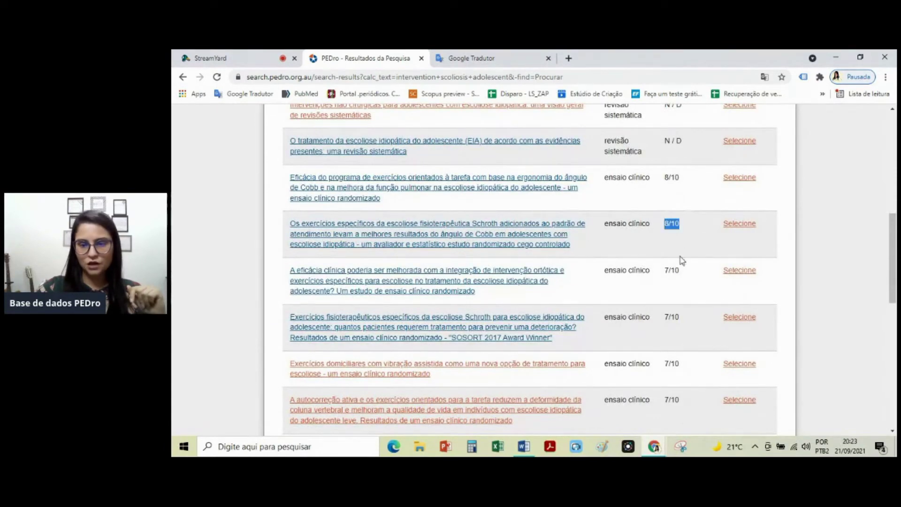
{"action": "left_click_drag", "start_coordinate": [666, 272], "coordinate": [686, 273]}
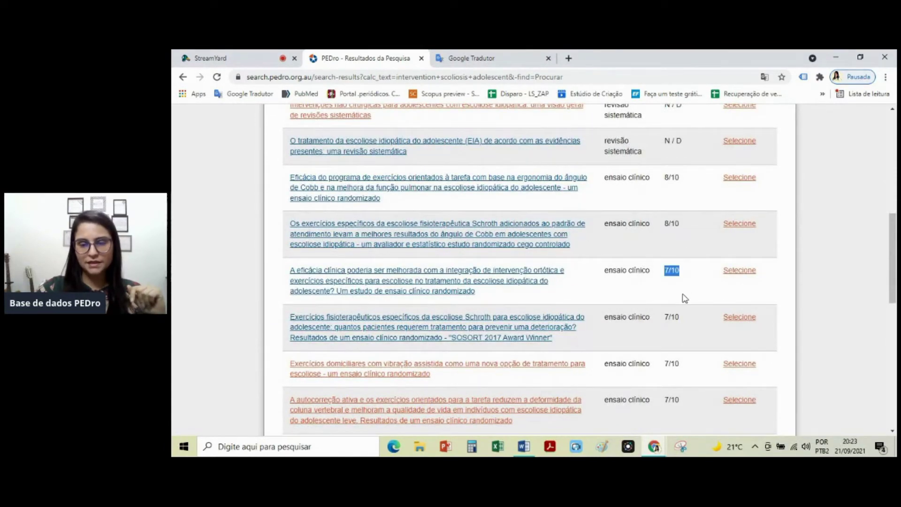
{"action": "left_click", "coordinate": [683, 321]}
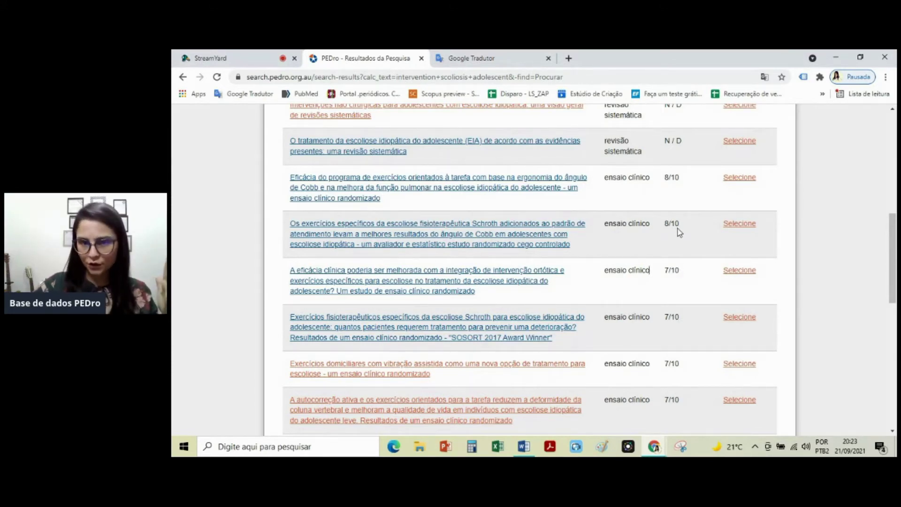
{"action": "scroll", "coordinate": [697, 273], "scroll_direction": "down", "scroll_amount": 3}
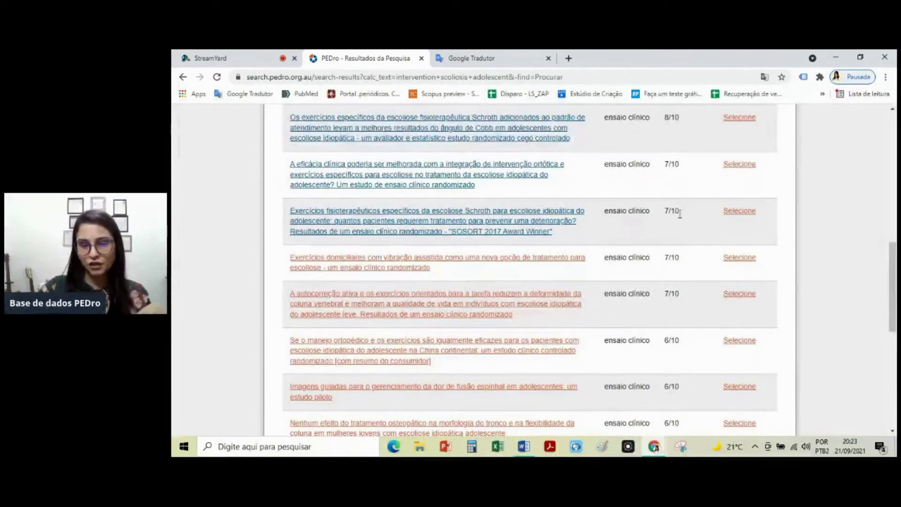
Step: Examine the lower-scored clinical trials through the end of the results list, highlighting the score of the night-time orthosis trial
{"action": "scroll", "coordinate": [690, 366], "scroll_direction": "down", "scroll_amount": 2}
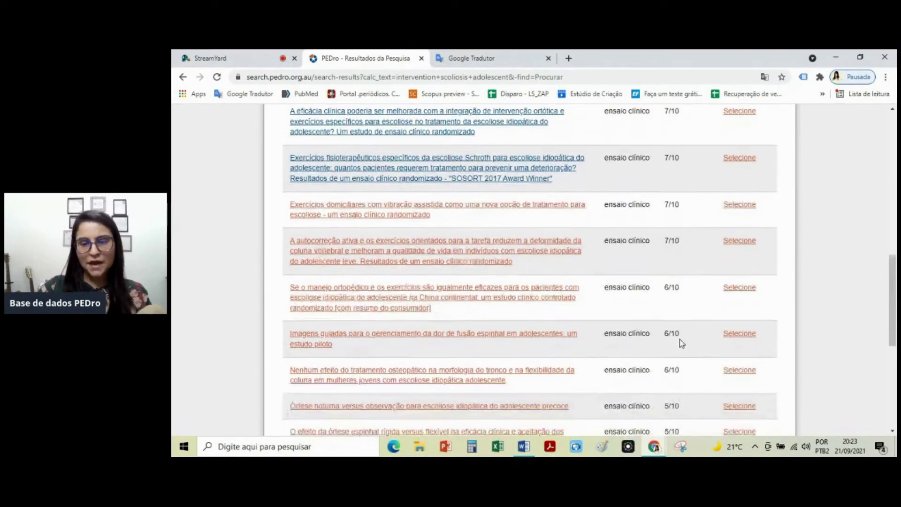
{"action": "scroll", "coordinate": [671, 309], "scroll_direction": "down", "scroll_amount": 2}
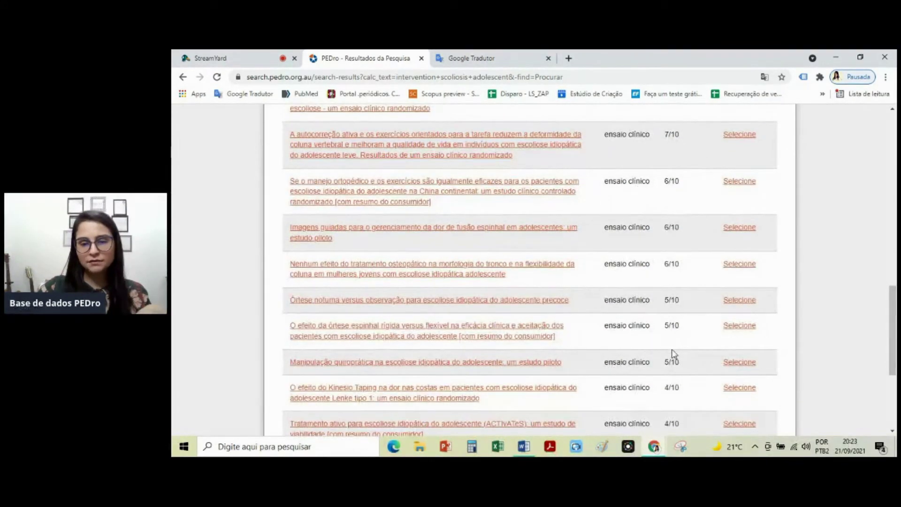
{"action": "scroll", "coordinate": [675, 407], "scroll_direction": "down", "scroll_amount": 1}
{"action": "scroll", "coordinate": [675, 404], "scroll_direction": "down", "scroll_amount": 2}
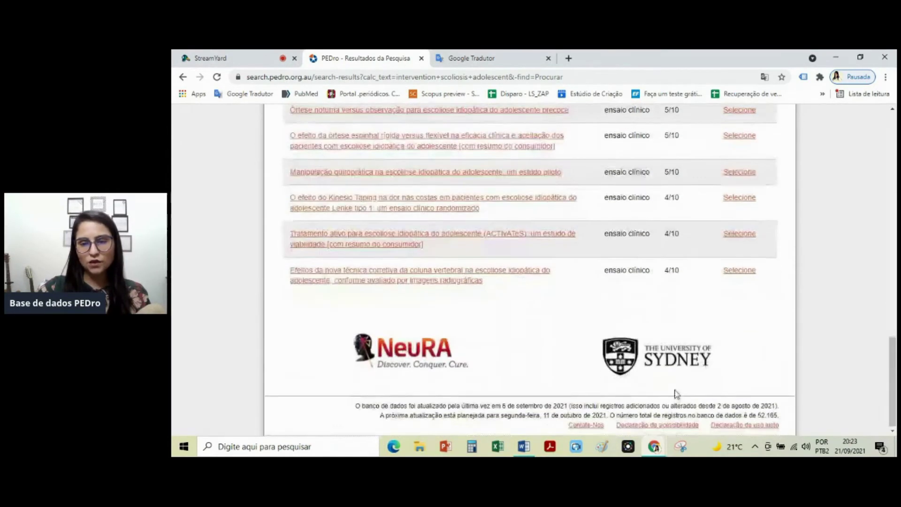
{"action": "scroll", "coordinate": [684, 221], "scroll_direction": "up", "scroll_amount": 2}
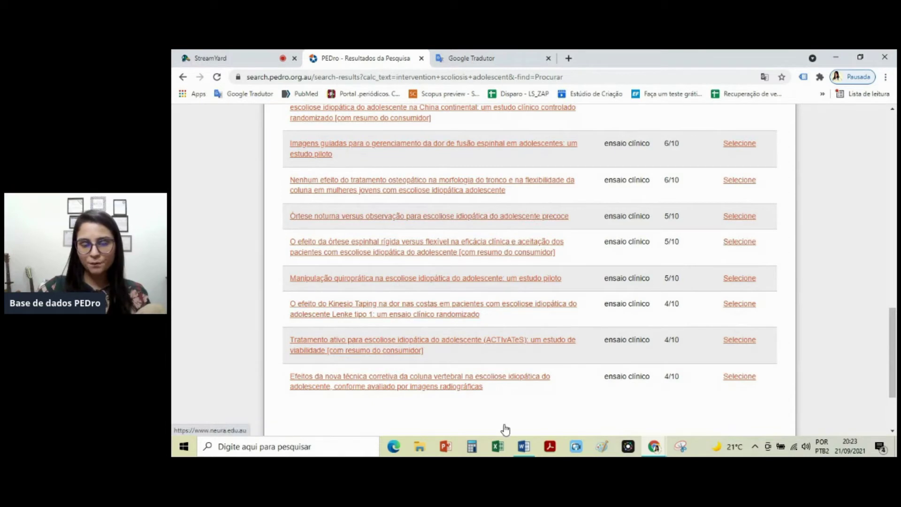
{"action": "left_click_drag", "start_coordinate": [688, 218], "coordinate": [649, 213]}
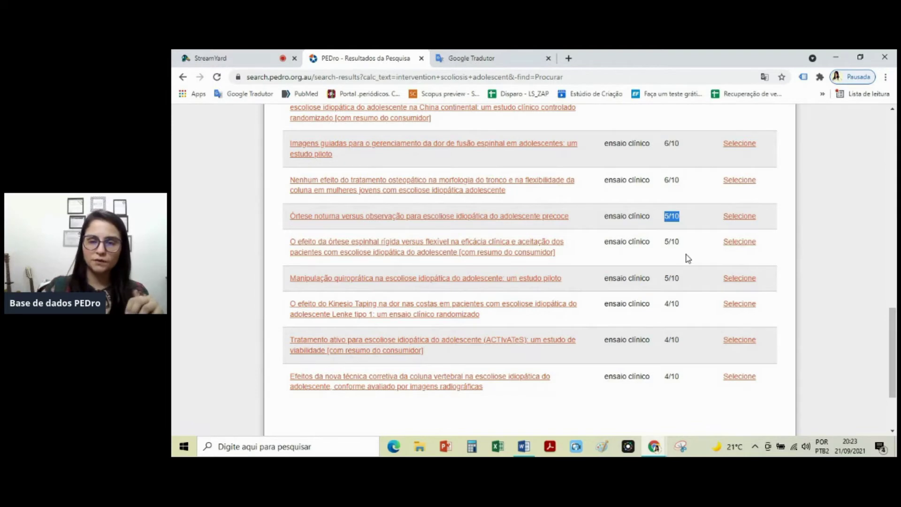
{"action": "scroll", "coordinate": [692, 196], "scroll_direction": "up", "scroll_amount": 4}
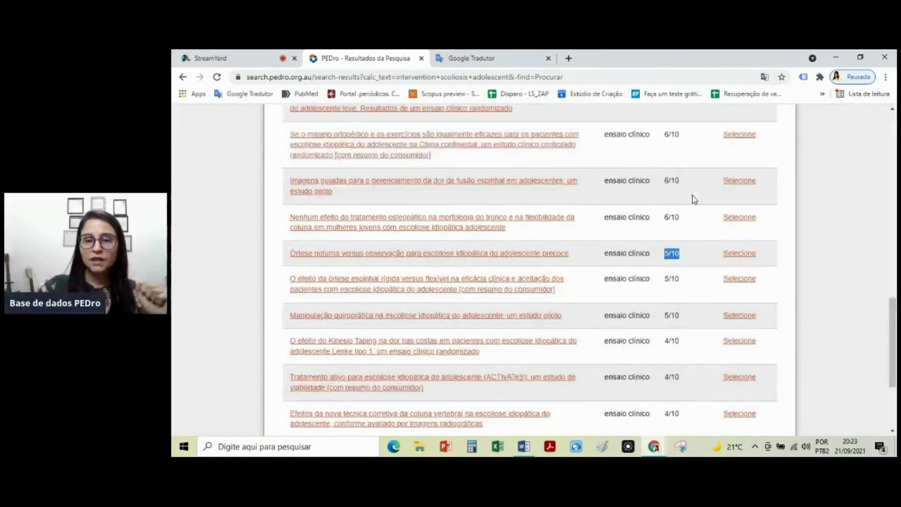
{"action": "scroll", "coordinate": [488, 234], "scroll_direction": "up", "scroll_amount": 2}
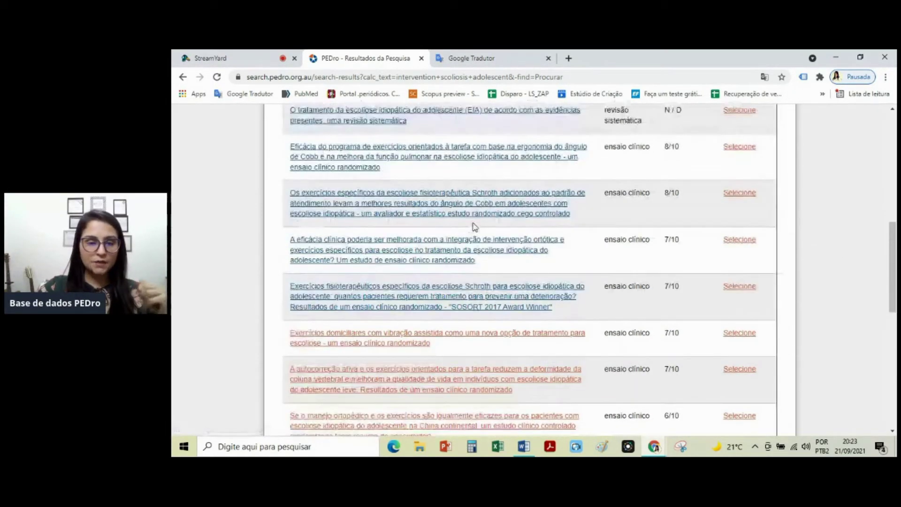
{"action": "scroll", "coordinate": [526, 265], "scroll_direction": "up", "scroll_amount": 4}
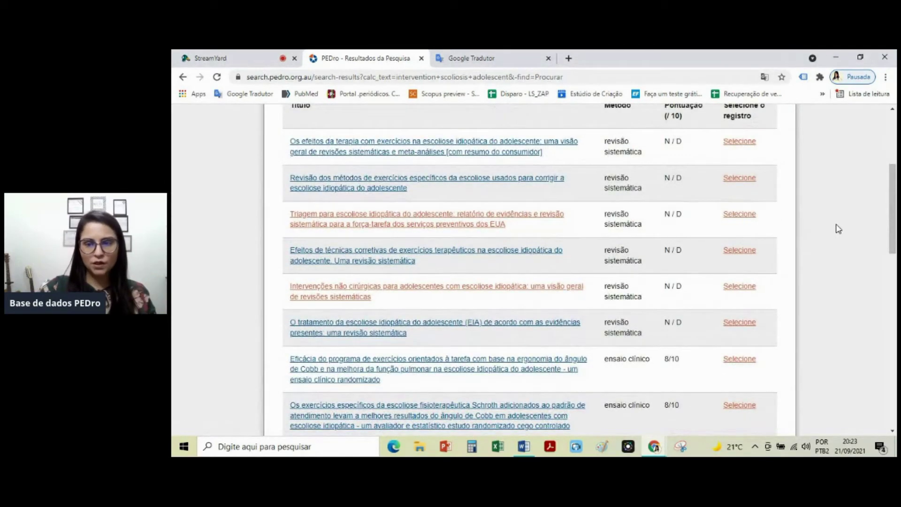
Step: Compare the method column of the systematic reviews with that of the first clinical trials in the results
{"action": "scroll", "coordinate": [838, 229], "scroll_direction": "up", "scroll_amount": 2}
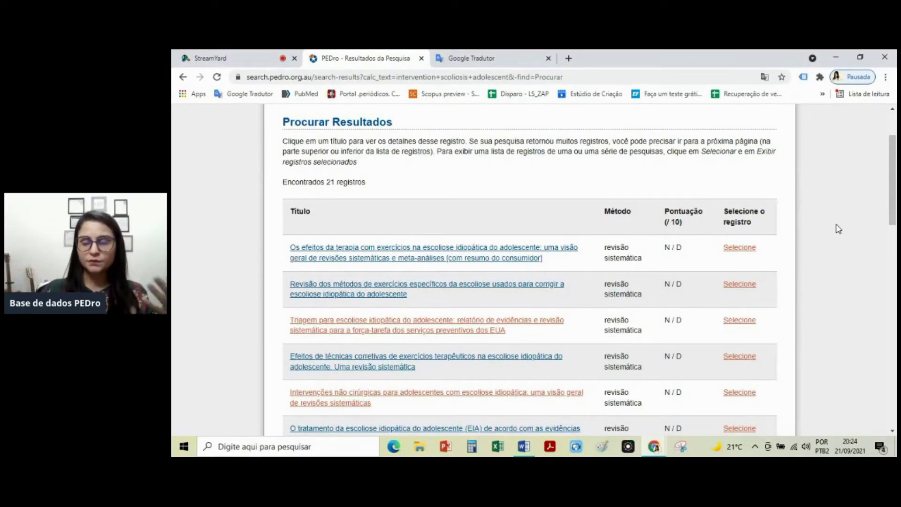
{"action": "mouse_move", "coordinate": [647, 262]}
{"action": "left_mouse_down"}
{"action": "mouse_move", "coordinate": [587, 246]}
{"action": "mouse_move", "coordinate": [647, 260]}
{"action": "left_mouse_up"}
{"action": "left_click", "coordinate": [647, 260]}
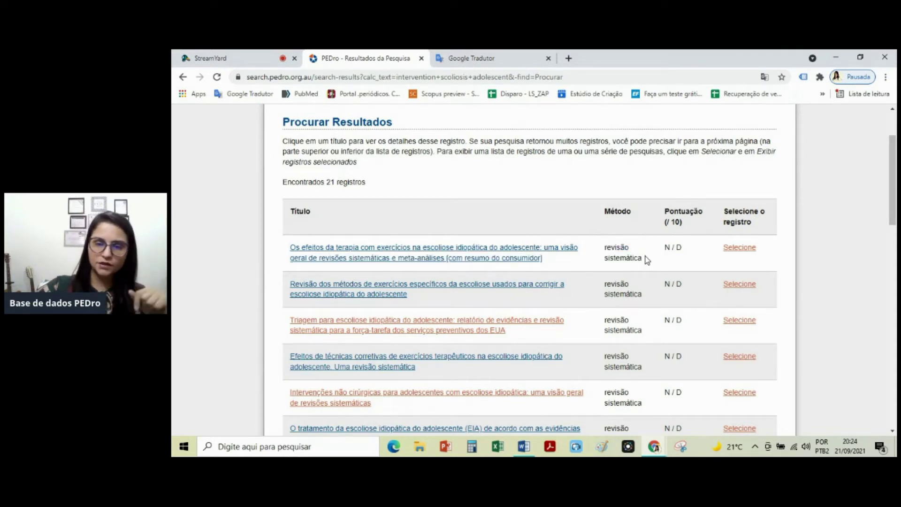
{"action": "scroll", "coordinate": [622, 273], "scroll_direction": "down", "scroll_amount": 2}
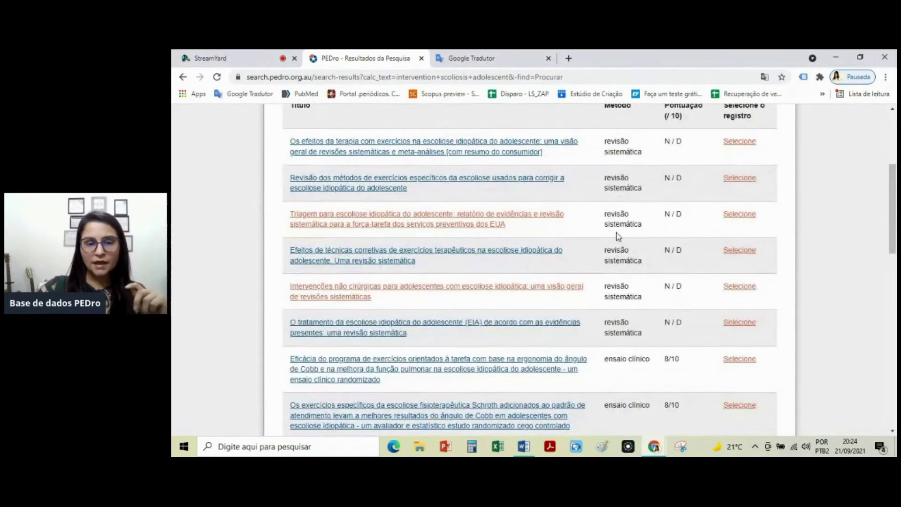
{"action": "scroll", "coordinate": [537, 272], "scroll_direction": "down", "scroll_amount": 2}
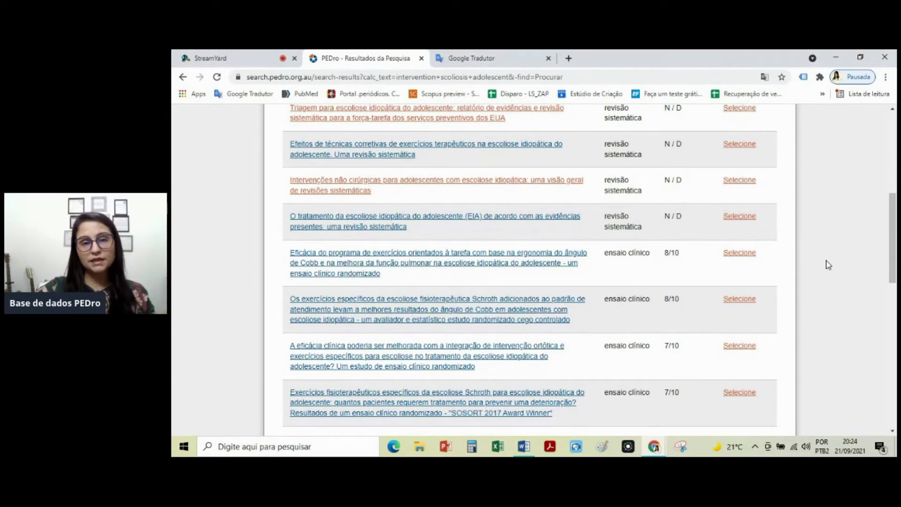
{"action": "scroll", "coordinate": [835, 278], "scroll_direction": "up", "scroll_amount": 3}
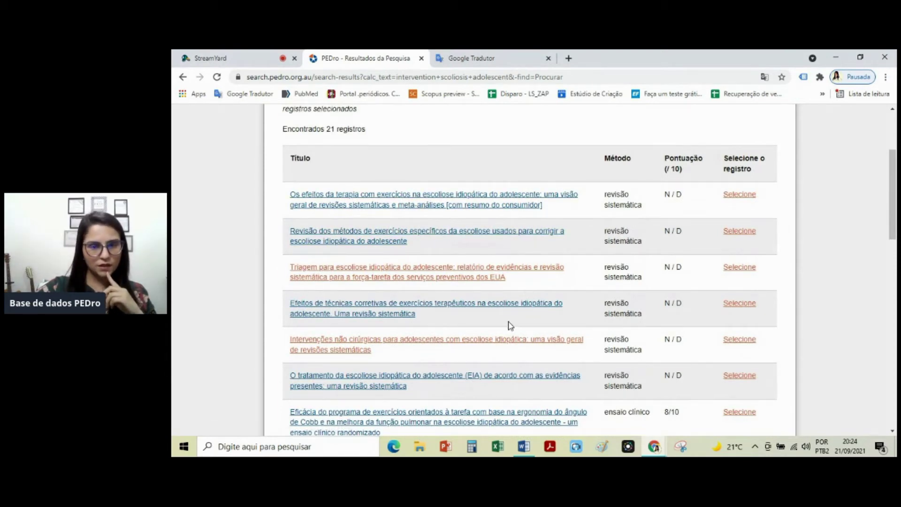
{"action": "scroll", "coordinate": [535, 361], "scroll_direction": "down", "scroll_amount": 3}
{"action": "scroll", "coordinate": [579, 332], "scroll_direction": "up", "scroll_amount": 4}
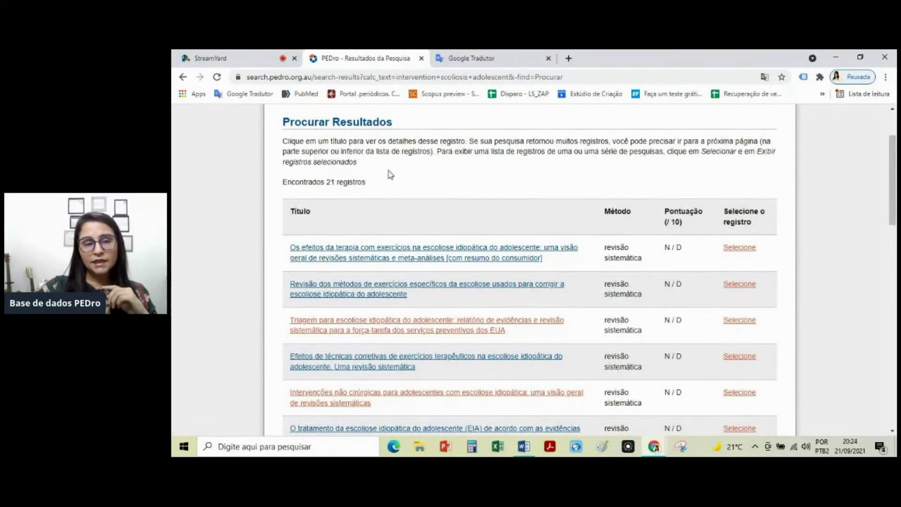
Step: Review the instructions above the results table and highlight the number of records found, then clear the highlight
{"action": "scroll", "coordinate": [483, 209], "scroll_direction": "up", "scroll_amount": 2}
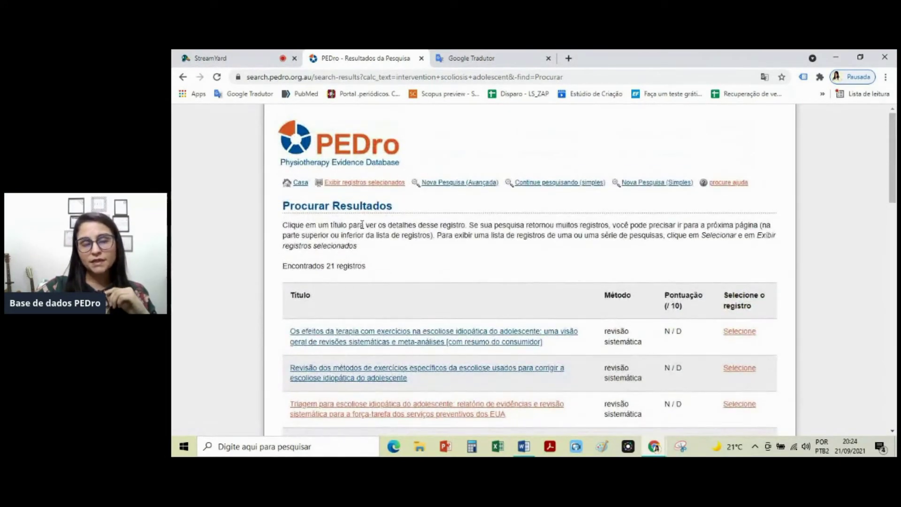
{"action": "scroll", "coordinate": [390, 257], "scroll_direction": "down", "scroll_amount": 2}
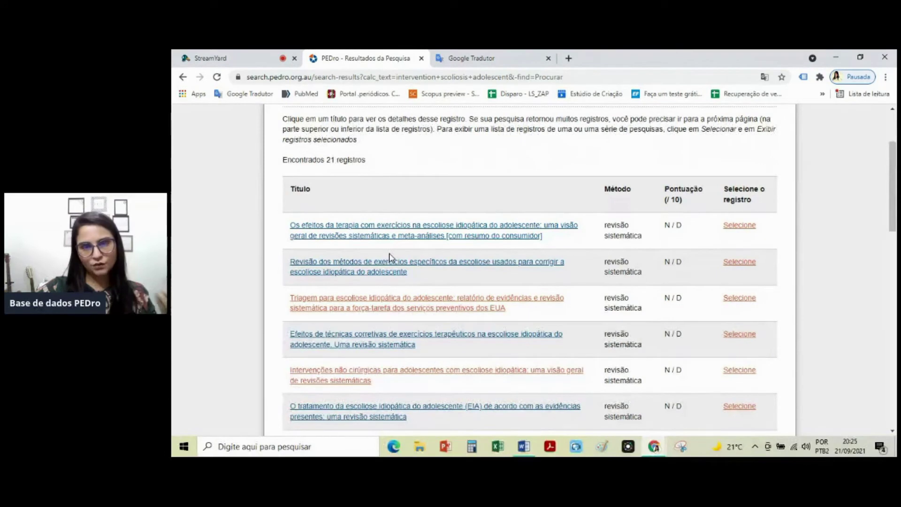
{"action": "left_click_drag", "start_coordinate": [376, 161], "coordinate": [326, 160]}
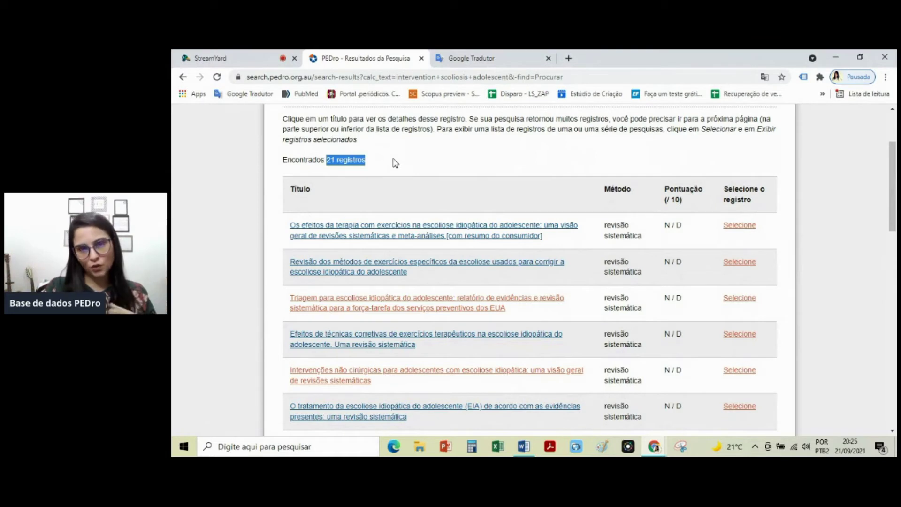
{"action": "left_click", "coordinate": [395, 162]}
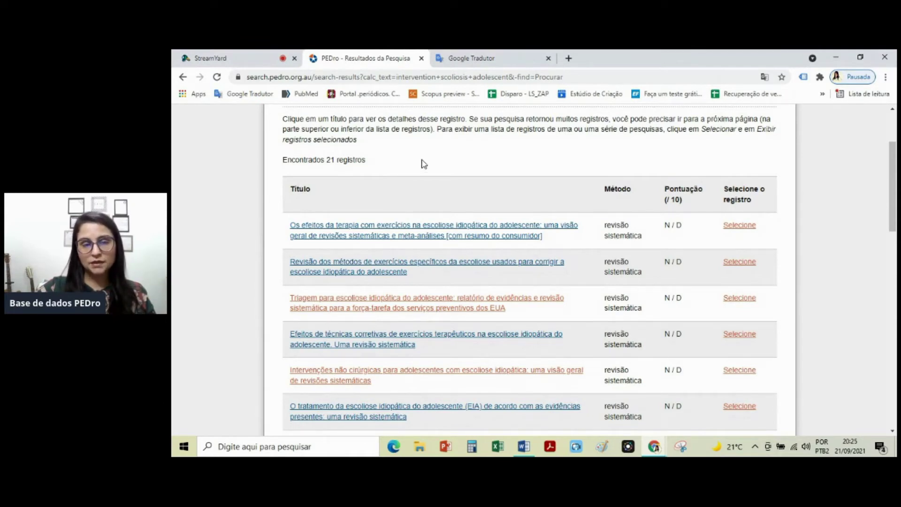
Step: Open the detailed record of the systematic review "Revisão dos métodos de exercícios específicos da escoliose usados para corrigir a escoliose idiopática do adolescente"
{"action": "scroll", "coordinate": [513, 185], "scroll_direction": "down", "scroll_amount": 1}
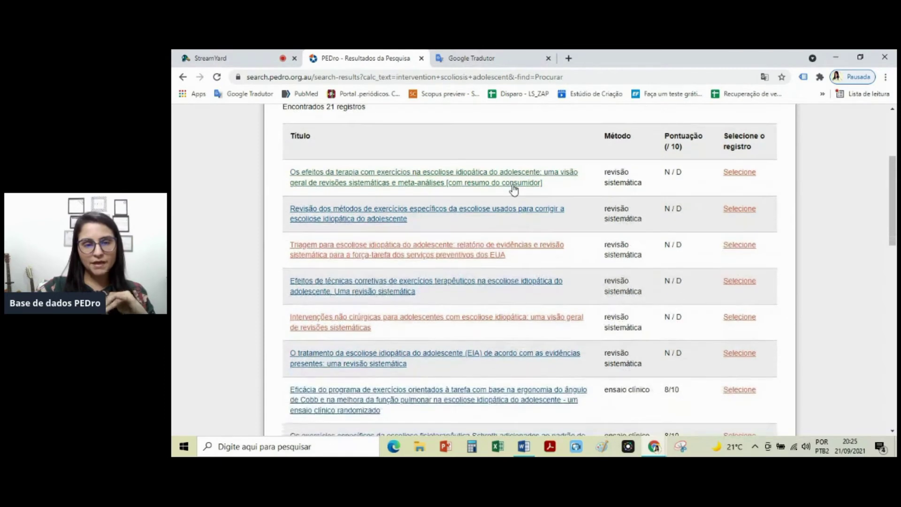
{"action": "scroll", "coordinate": [513, 187], "scroll_direction": "down", "scroll_amount": 1}
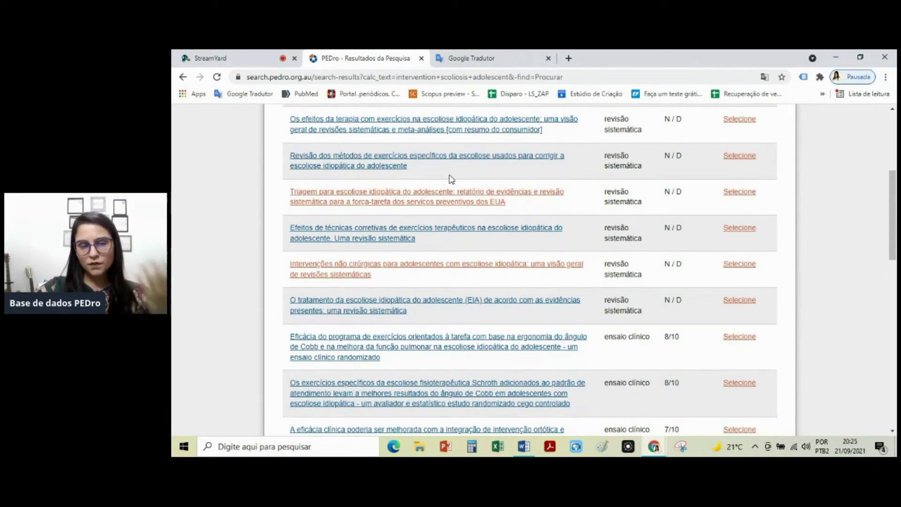
{"action": "left_click", "coordinate": [358, 160]}
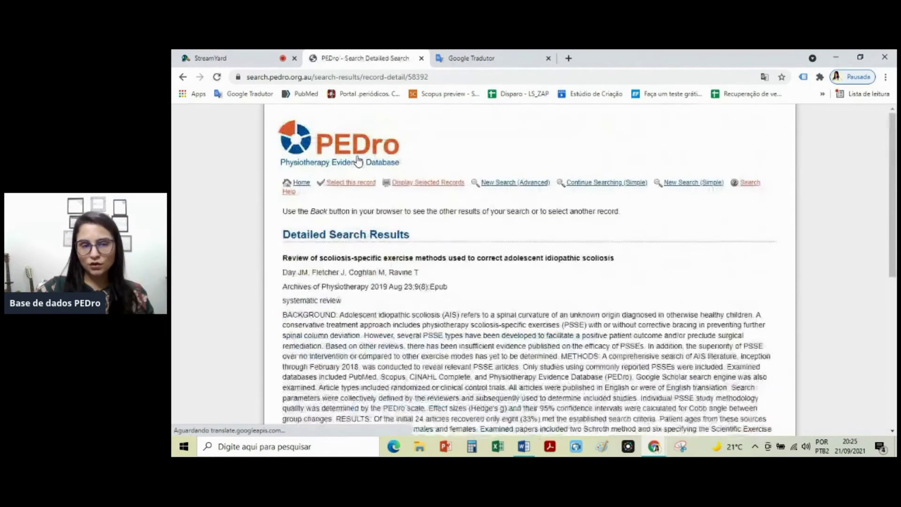
Step: Examine the record's journal, publication date and study type, and briefly highlight its full abstract
{"action": "scroll", "coordinate": [615, 203], "scroll_direction": "down", "scroll_amount": 1}
{"action": "left_click_drag", "start_coordinate": [420, 181], "coordinate": [443, 181]}
{"action": "left_click", "coordinate": [551, 184]}
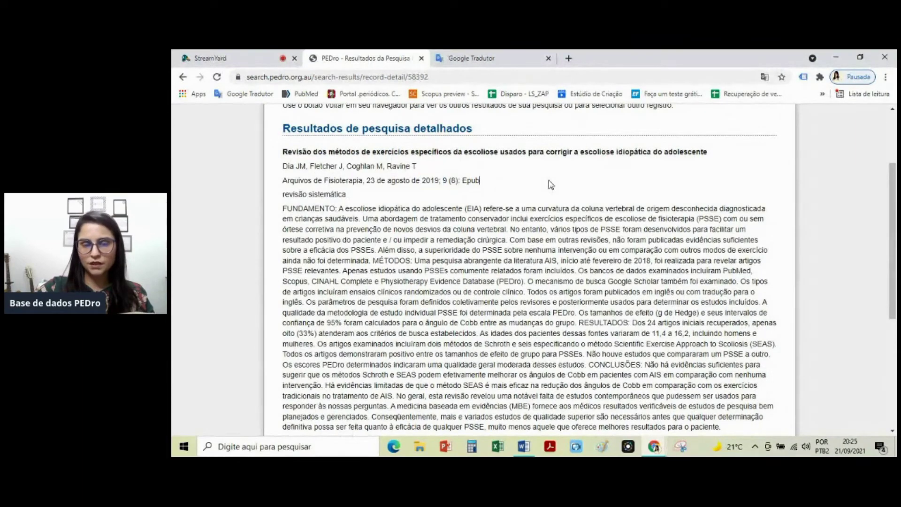
{"action": "scroll", "coordinate": [551, 185], "scroll_direction": "down", "scroll_amount": 1}
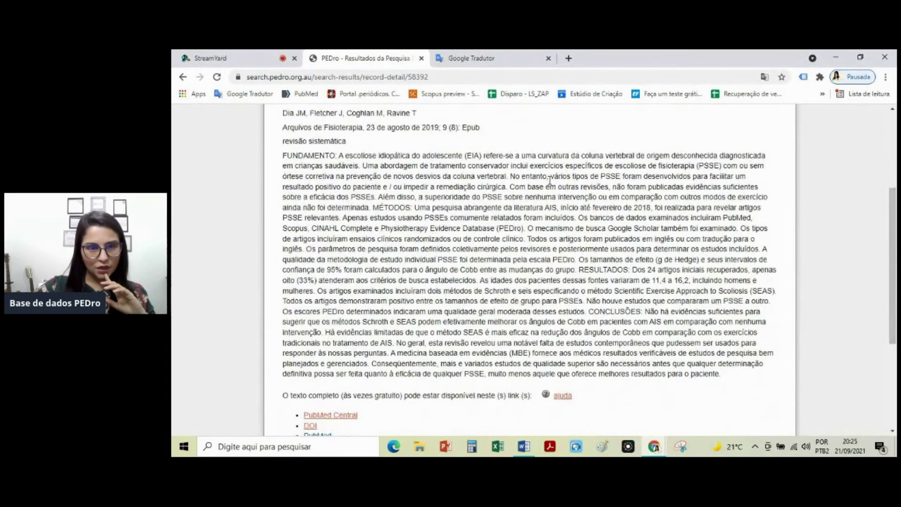
{"action": "scroll", "coordinate": [550, 183], "scroll_direction": "down", "scroll_amount": 3}
{"action": "scroll", "coordinate": [551, 185], "scroll_direction": "up", "scroll_amount": 2}
{"action": "scroll", "coordinate": [551, 184], "scroll_direction": "up", "scroll_amount": 1}
{"action": "left_click_drag", "start_coordinate": [283, 107], "coordinate": [731, 395]}
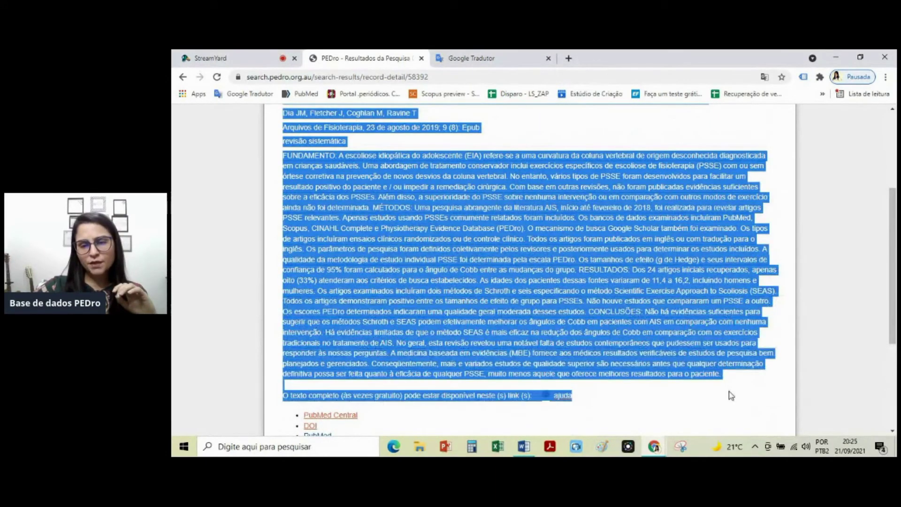
{"action": "left_click", "coordinate": [546, 188]}
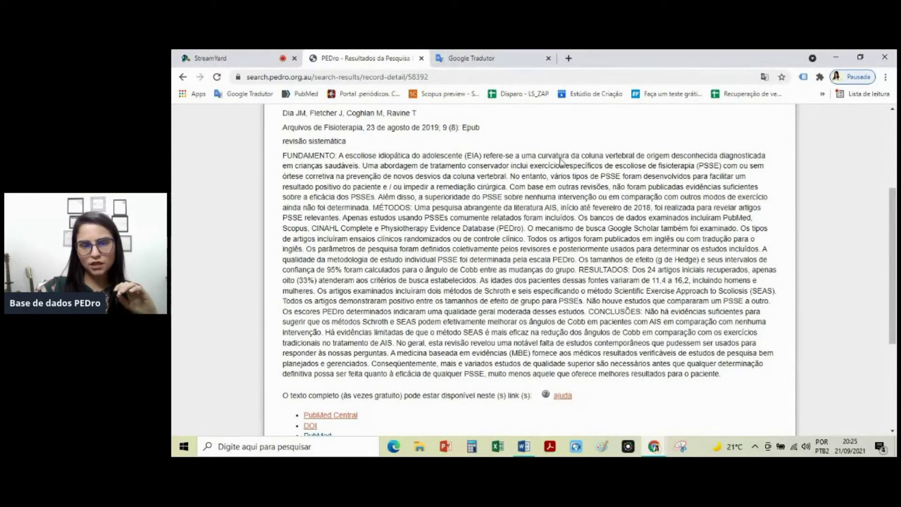
Step: Examine the abstract's sections from background to conclusions and the full-text links listed below it
{"action": "scroll", "coordinate": [471, 184], "scroll_direction": "down", "scroll_amount": 1}
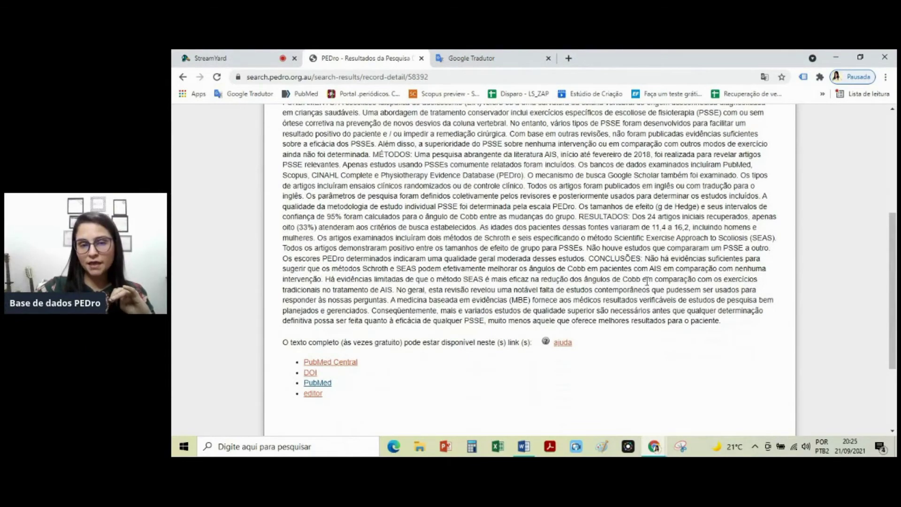
{"action": "scroll", "coordinate": [646, 282], "scroll_direction": "up", "scroll_amount": 1}
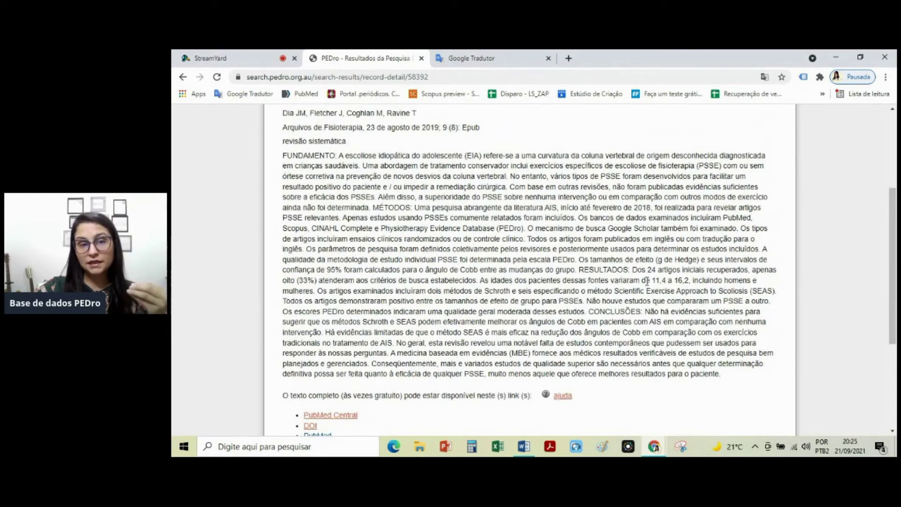
{"action": "scroll", "coordinate": [607, 242], "scroll_direction": "down", "scroll_amount": 2}
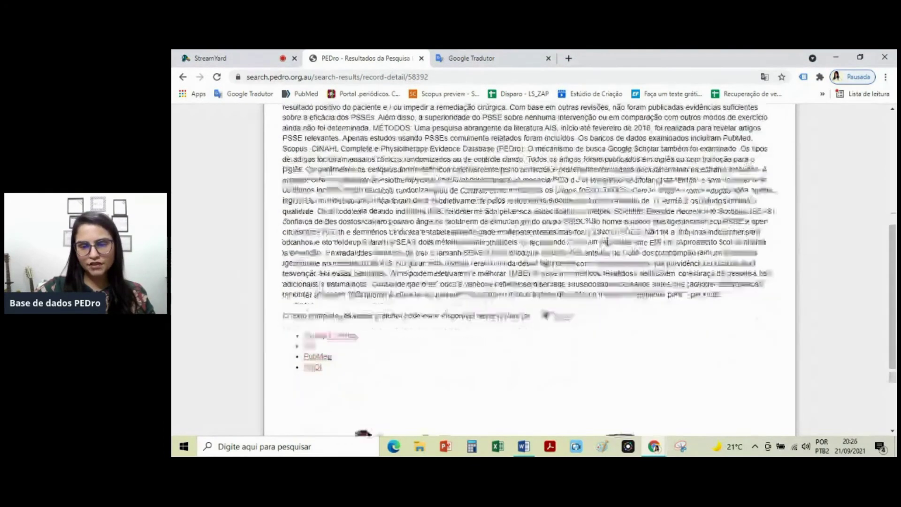
{"action": "left_click_drag", "start_coordinate": [718, 268], "coordinate": [392, 185]}
{"action": "left_click", "coordinate": [469, 182]}
{"action": "scroll", "coordinate": [469, 182], "scroll_direction": "up", "scroll_amount": 2}
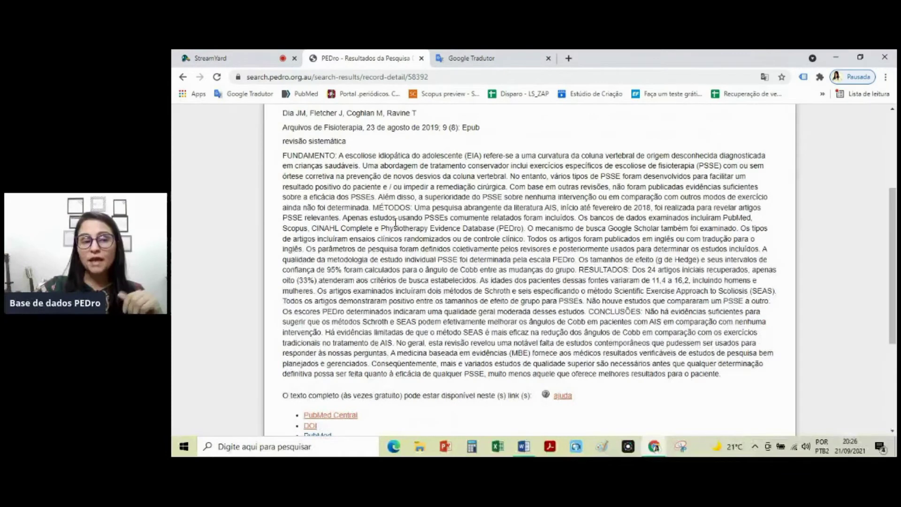
{"action": "scroll", "coordinate": [402, 150], "scroll_direction": "up", "scroll_amount": 1}
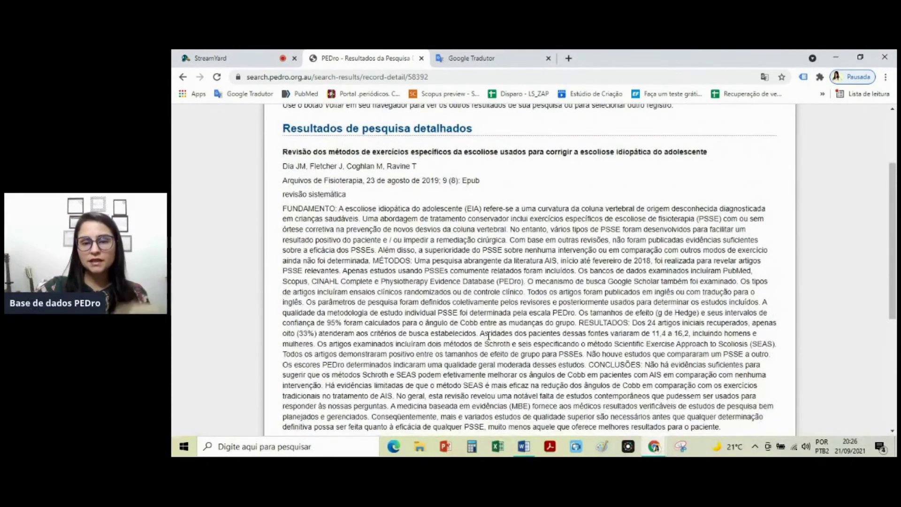
{"action": "scroll", "coordinate": [488, 335], "scroll_direction": "down", "scroll_amount": 1}
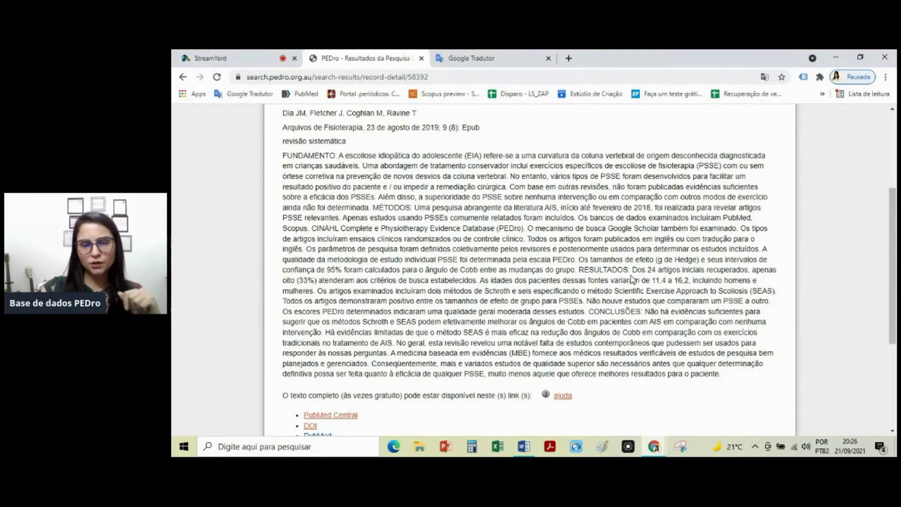
Step: Open the review's PubMed page from the full-text links below the abstract
{"action": "scroll", "coordinate": [629, 277], "scroll_direction": "down", "scroll_amount": 1}
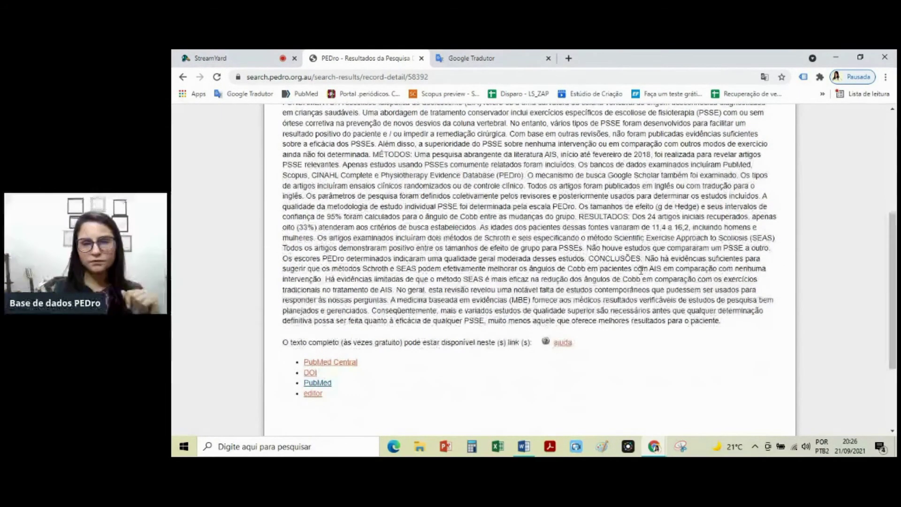
{"action": "scroll", "coordinate": [640, 270], "scroll_direction": "down", "scroll_amount": 1}
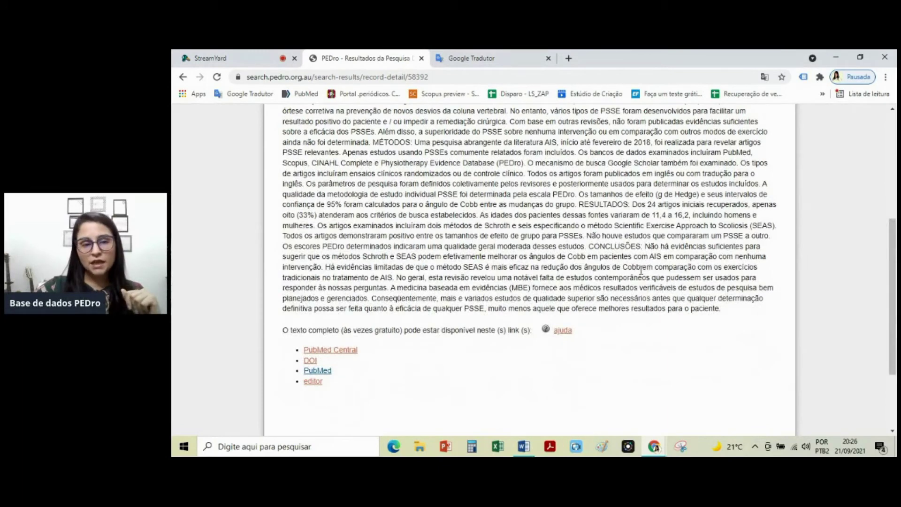
{"action": "scroll", "coordinate": [640, 270], "scroll_direction": "down", "scroll_amount": 1}
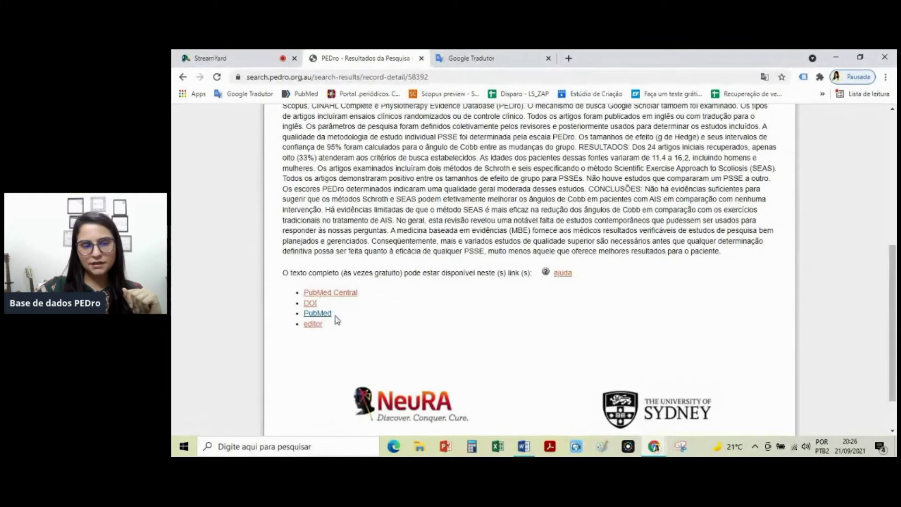
{"action": "left_click", "coordinate": [328, 314]}
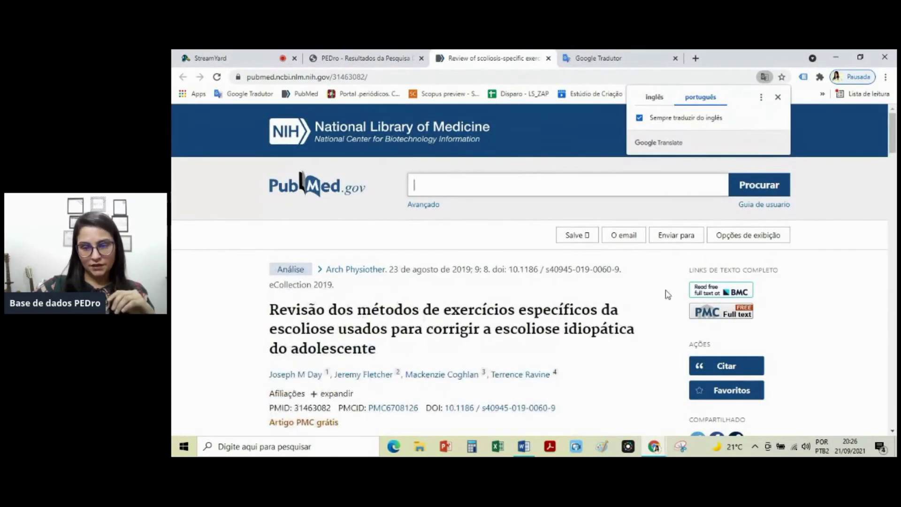
Step: Show the review's PubMed page in its original English and dismiss the translation prompt
{"action": "scroll", "coordinate": [788, 281], "scroll_direction": "down", "scroll_amount": 2}
{"action": "left_click", "coordinate": [657, 97]}
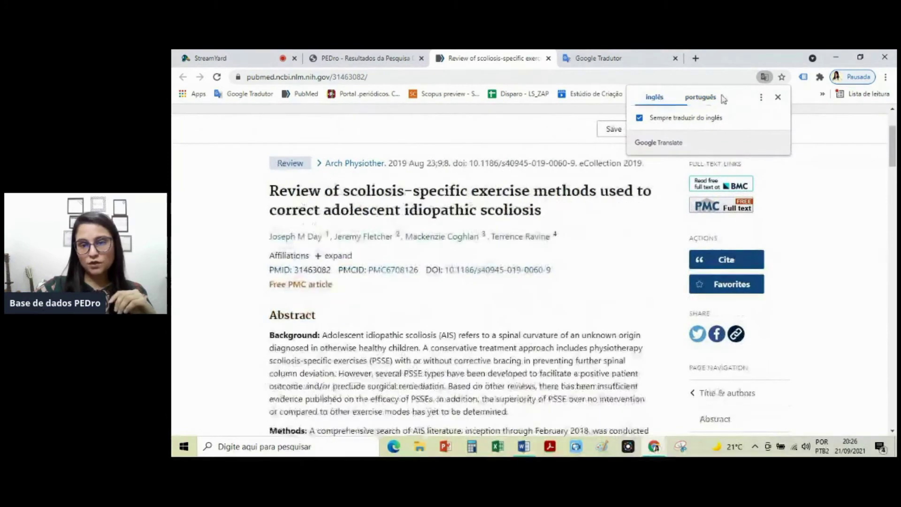
{"action": "left_click", "coordinate": [777, 97]}
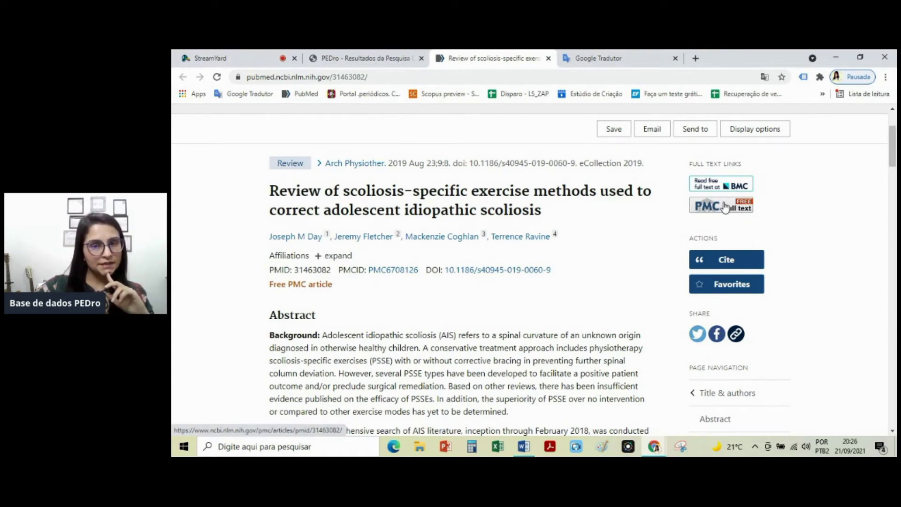
Step: Open the review's free PMC full text as a PDF and skim its first pages
{"action": "left_click", "coordinate": [725, 206]}
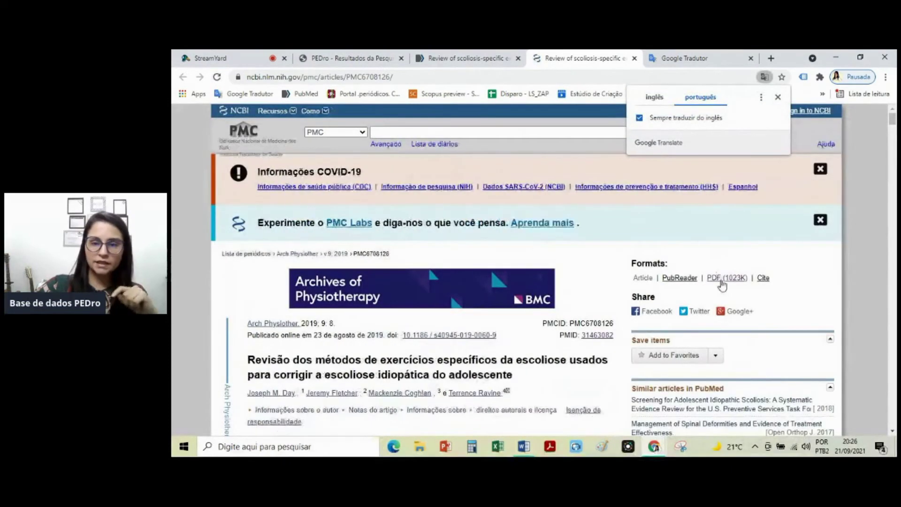
{"action": "left_click", "coordinate": [722, 284]}
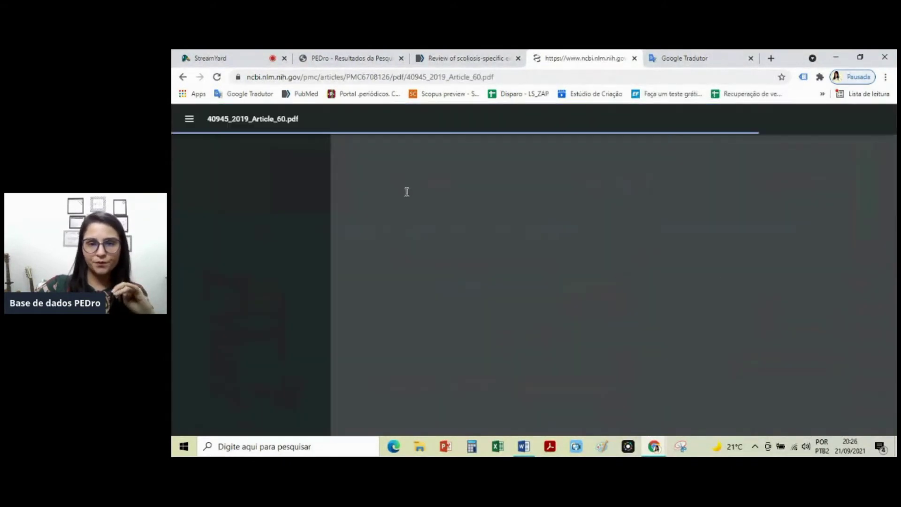
{"action": "scroll", "coordinate": [744, 244], "scroll_direction": "down", "scroll_amount": 5}
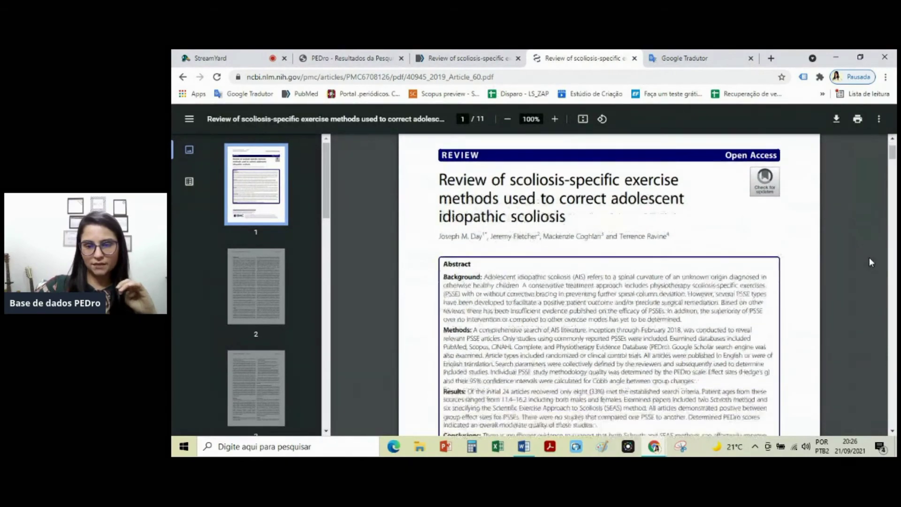
{"action": "scroll", "coordinate": [880, 233], "scroll_direction": "down", "scroll_amount": 15}
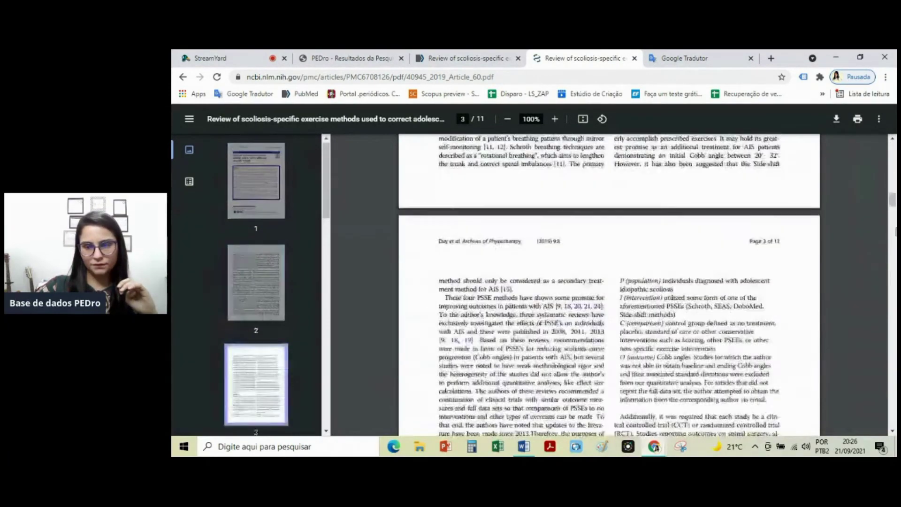
{"action": "scroll", "coordinate": [880, 229], "scroll_direction": "up", "scroll_amount": 10}
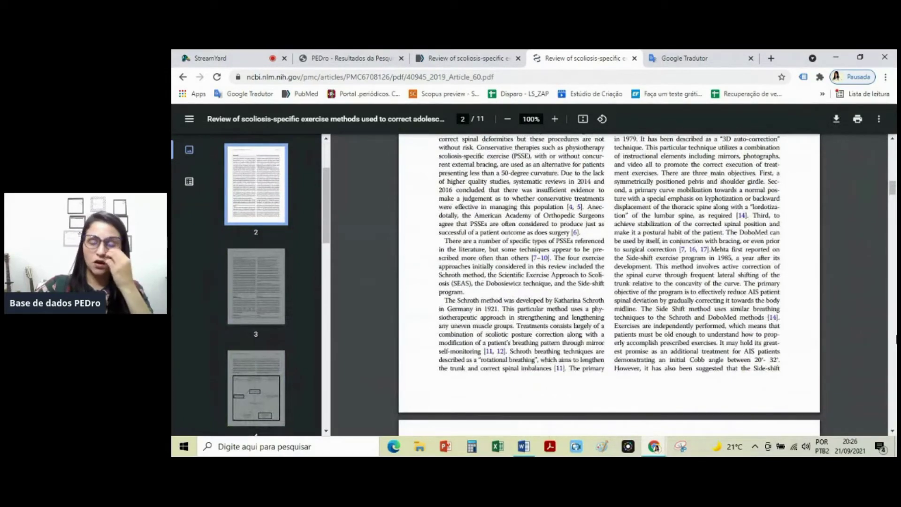
{"action": "scroll", "coordinate": [869, 229], "scroll_direction": "up", "scroll_amount": 10}
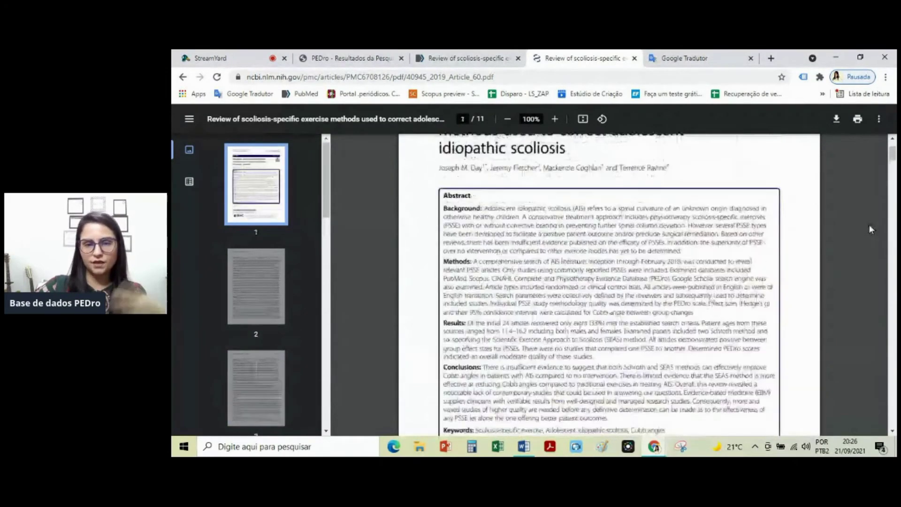
{"action": "scroll", "coordinate": [869, 227], "scroll_direction": "up", "scroll_amount": 3}
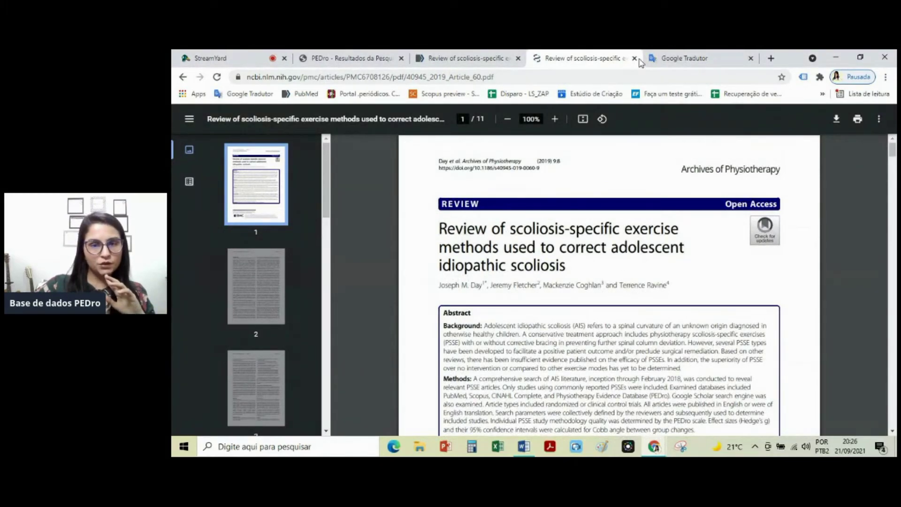
Step: Close the PDF and PubMed pages and return to the PEDro results list for the adolescent scoliosis search
{"action": "left_click", "coordinate": [635, 59]}
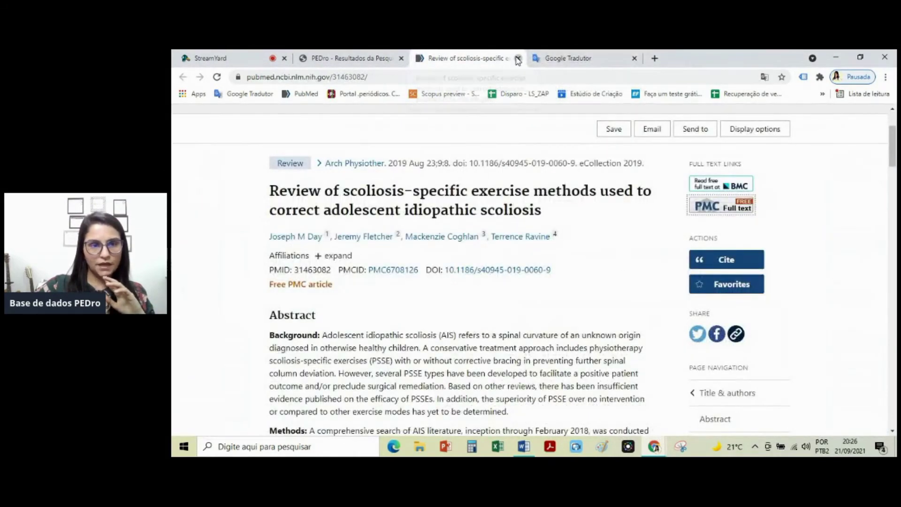
{"action": "left_click", "coordinate": [518, 59]}
{"action": "left_click", "coordinate": [351, 58]}
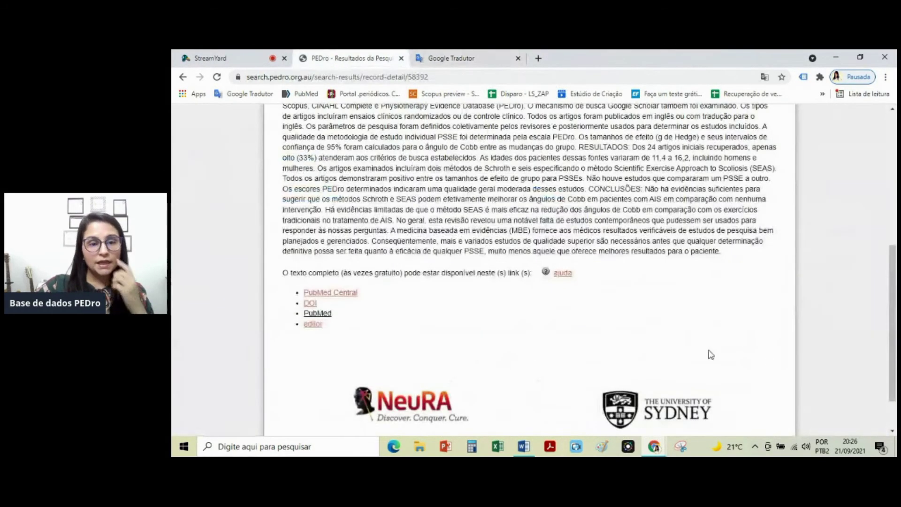
{"action": "left_click", "coordinate": [183, 76]}
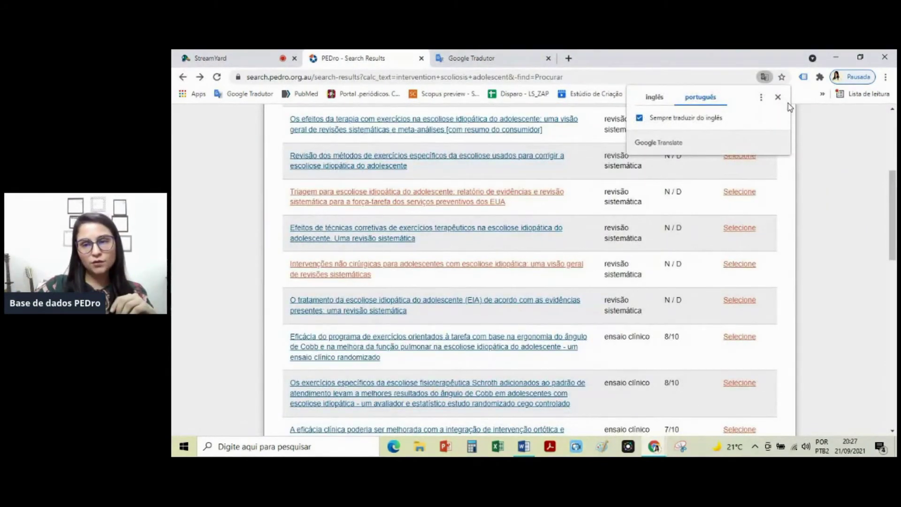
{"action": "left_click", "coordinate": [777, 96]}
Step: Highlight the scores of the first two clinical trials and open the record of the trial on Schroth exercises added to standard care
{"action": "scroll", "coordinate": [852, 301], "scroll_direction": "down", "scroll_amount": 3}
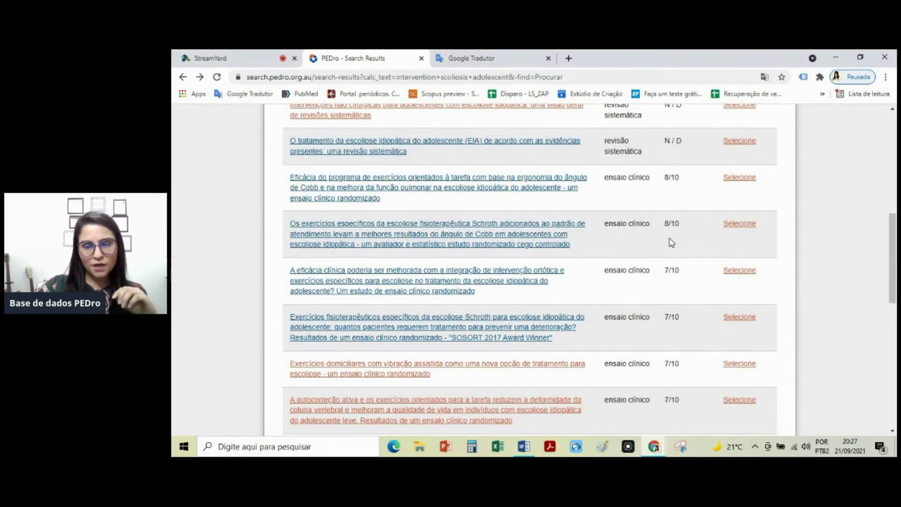
{"action": "left_click_drag", "start_coordinate": [681, 178], "coordinate": [663, 180]}
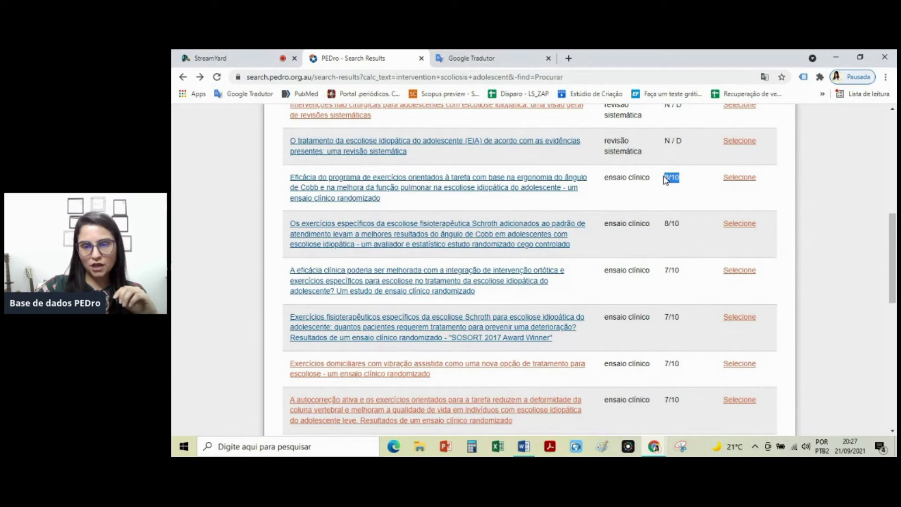
{"action": "left_click_drag", "start_coordinate": [681, 227], "coordinate": [658, 229]}
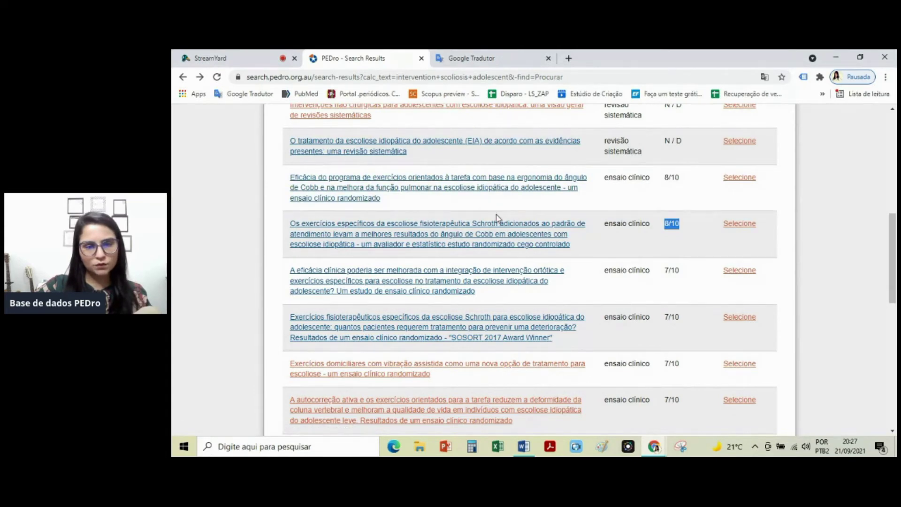
{"action": "scroll", "coordinate": [670, 263], "scroll_direction": "down", "scroll_amount": 1}
{"action": "left_click", "coordinate": [672, 190]}
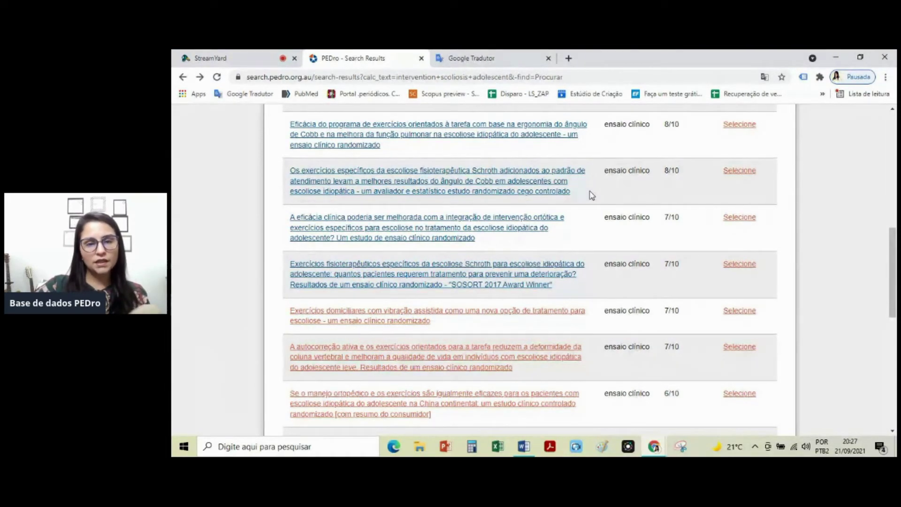
{"action": "left_click", "coordinate": [521, 196]}
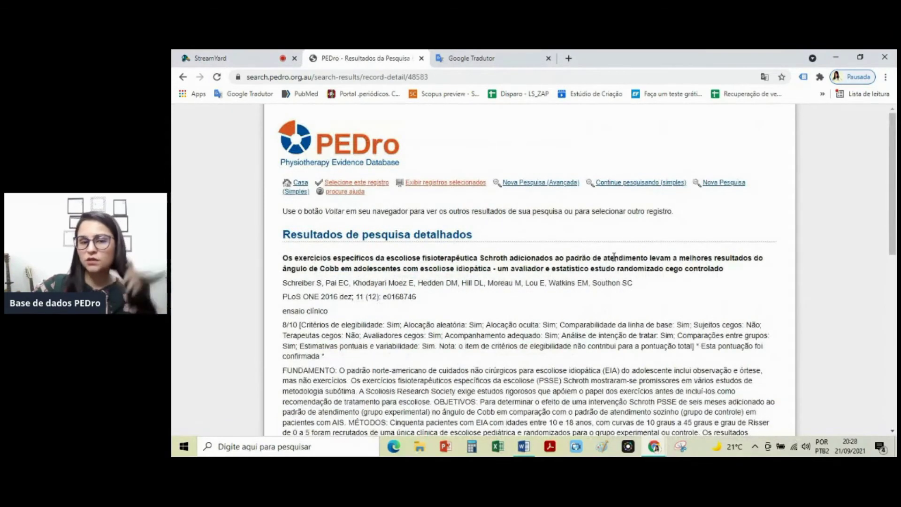
Step: Examine the trial's PEDro score criteria, briefly highlighting the whole list and the items on blinded subjects and blinded therapists
{"action": "scroll", "coordinate": [615, 257], "scroll_direction": "down", "scroll_amount": 1}
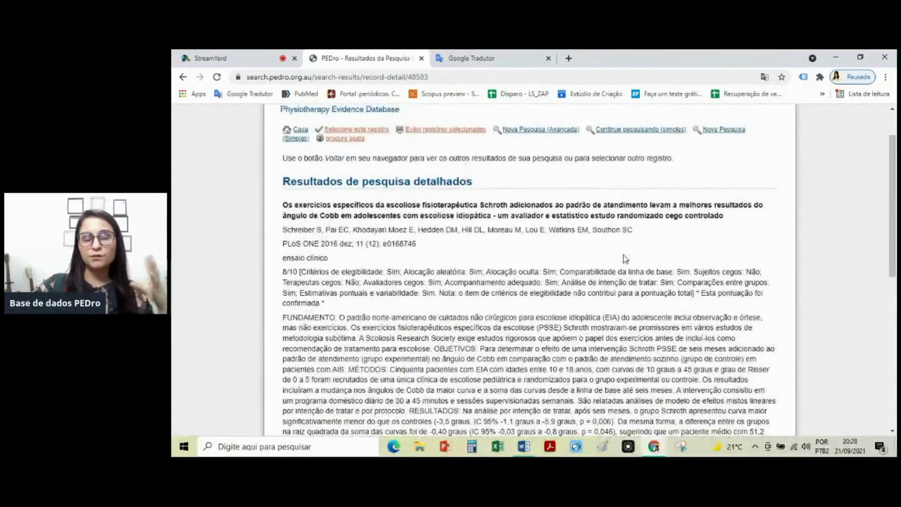
{"action": "scroll", "coordinate": [624, 257], "scroll_direction": "down", "scroll_amount": 1}
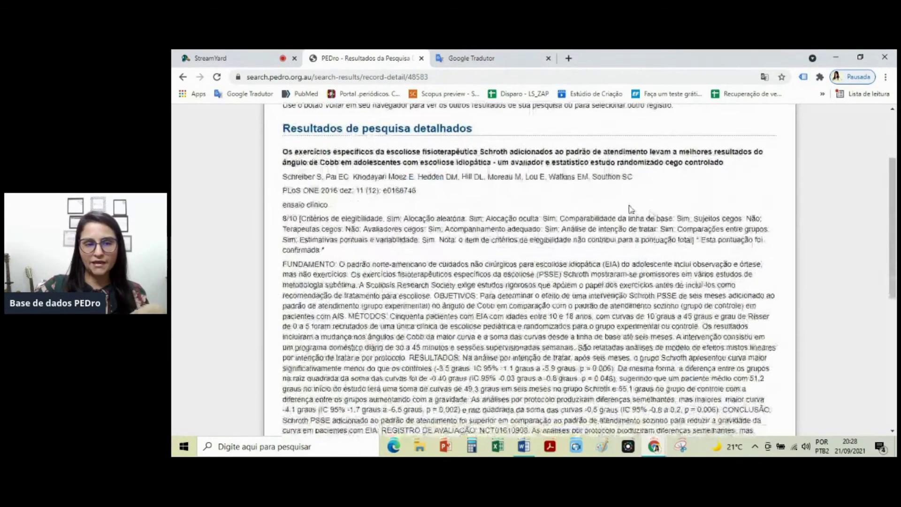
{"action": "left_click_drag", "start_coordinate": [283, 218], "coordinate": [365, 250]}
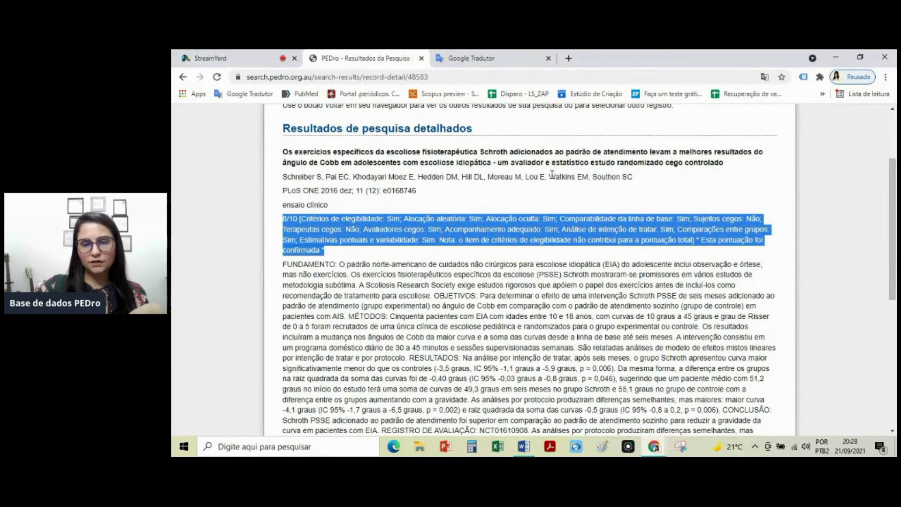
{"action": "left_click", "coordinate": [572, 212]}
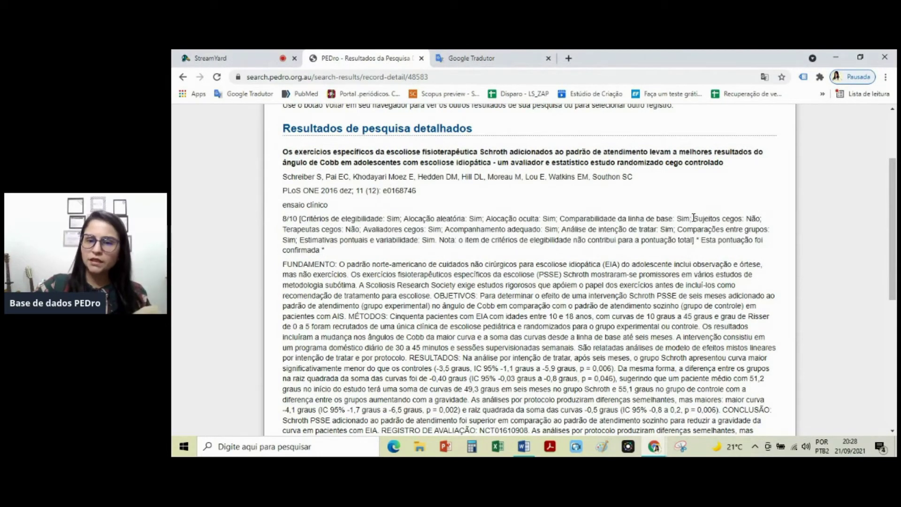
{"action": "left_click_drag", "start_coordinate": [692, 218], "coordinate": [766, 221]}
{"action": "left_click", "coordinate": [731, 222]}
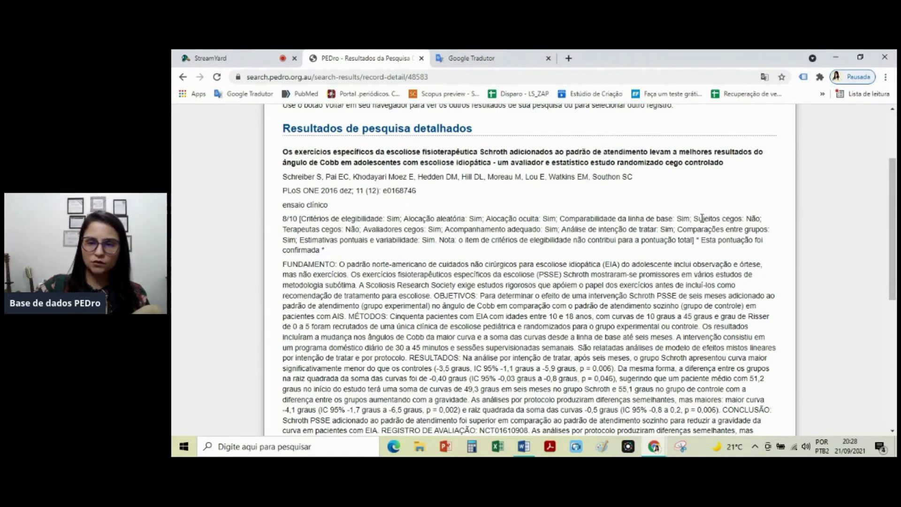
{"action": "left_click_drag", "start_coordinate": [702, 218], "coordinate": [759, 218]}
{"action": "left_click", "coordinate": [597, 207]}
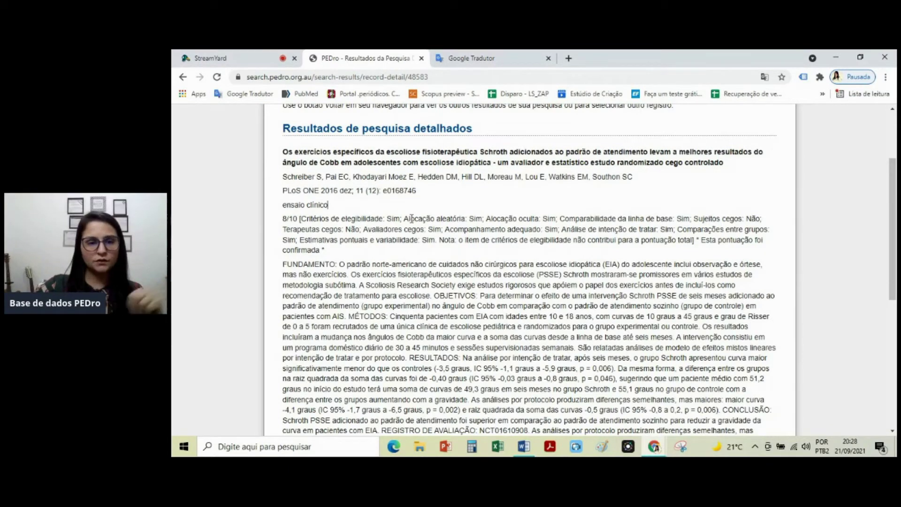
{"action": "left_click_drag", "start_coordinate": [288, 230], "coordinate": [359, 229]}
{"action": "left_click", "coordinate": [490, 249]}
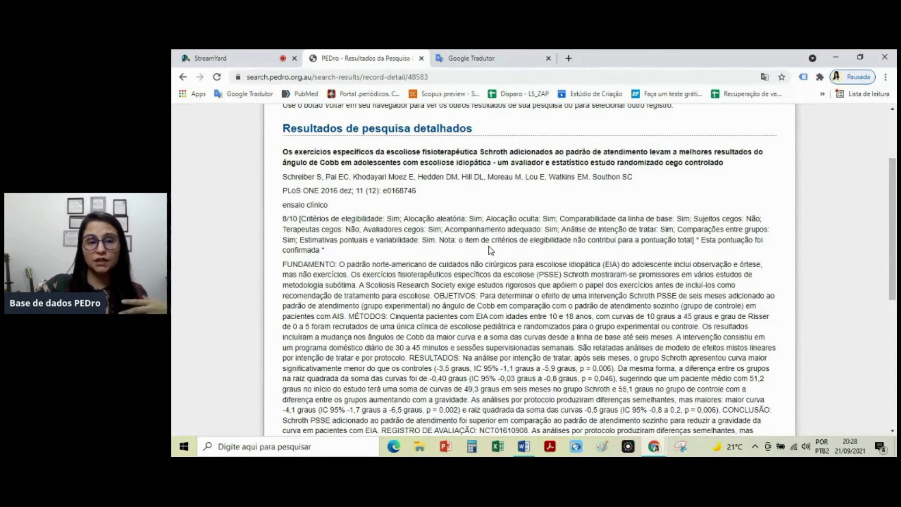
Step: Briefly highlight the record's title, authors, journal, study type and score, and review where the score stands in the record
{"action": "left_click_drag", "start_coordinate": [282, 152], "coordinate": [297, 216]}
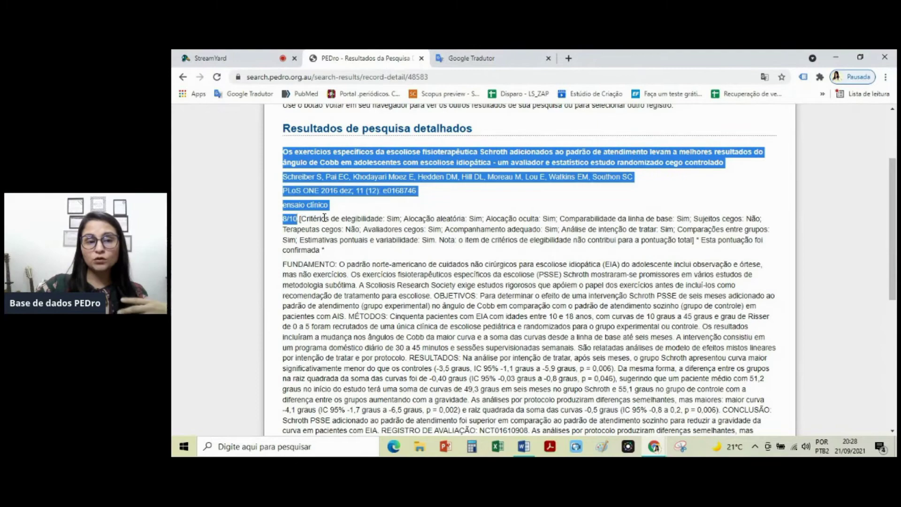
{"action": "left_click", "coordinate": [419, 231]}
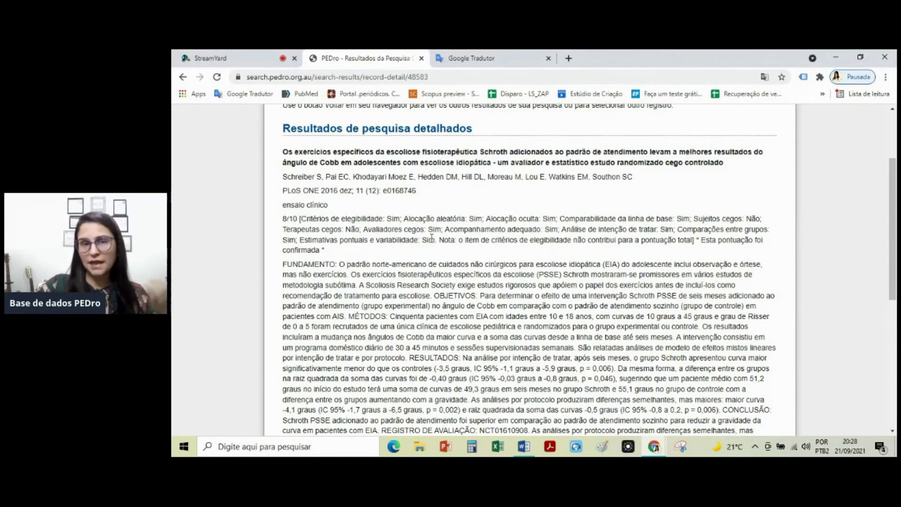
{"action": "scroll", "coordinate": [429, 238], "scroll_direction": "down", "scroll_amount": 3}
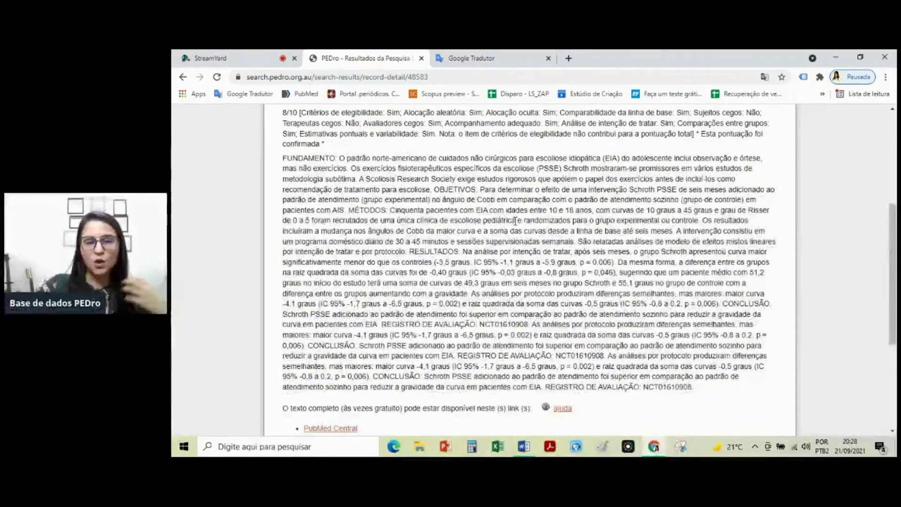
{"action": "scroll", "coordinate": [515, 220], "scroll_direction": "up", "scroll_amount": 4}
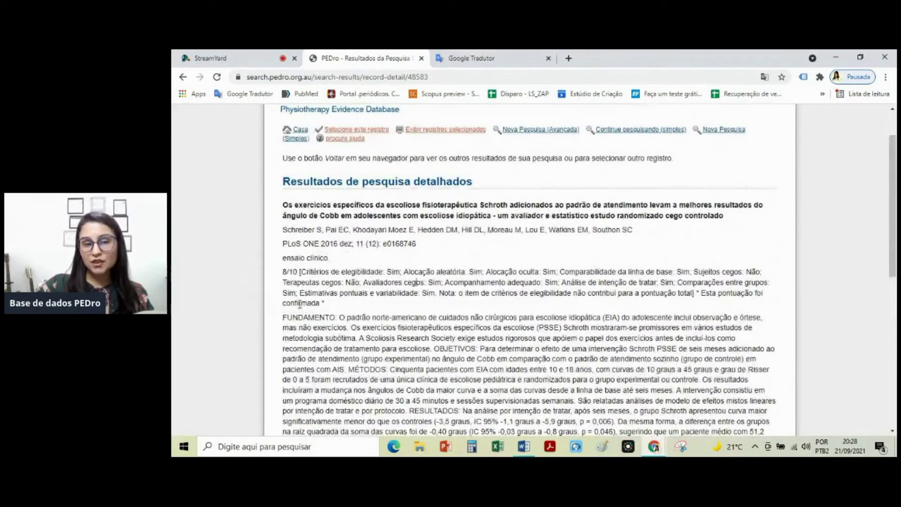
{"action": "left_click_drag", "start_coordinate": [281, 276], "coordinate": [283, 274]}
{"action": "left_click", "coordinate": [312, 281]}
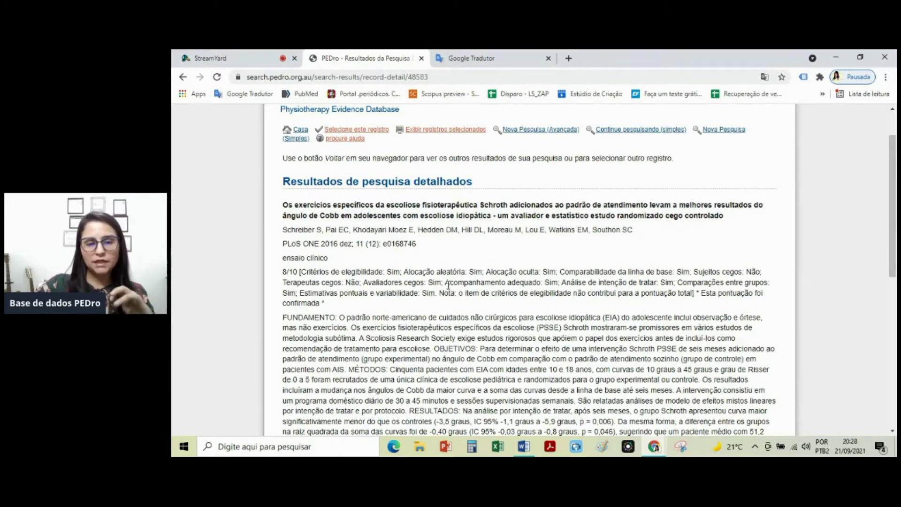
Step: Examine the trial's abstract and full-text links, briefly highlighting the whole abstract and its concluding statement
{"action": "scroll", "coordinate": [448, 285], "scroll_direction": "down", "scroll_amount": 4}
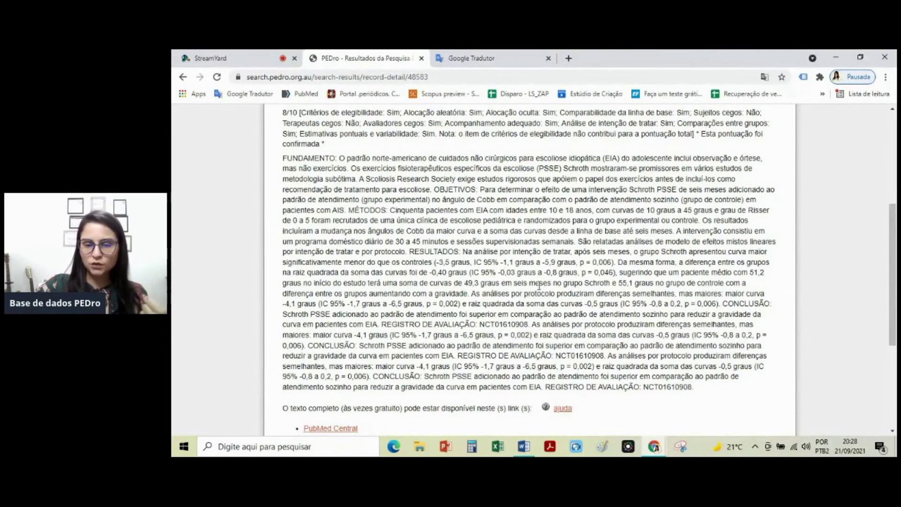
{"action": "scroll", "coordinate": [619, 314], "scroll_direction": "down", "scroll_amount": 1}
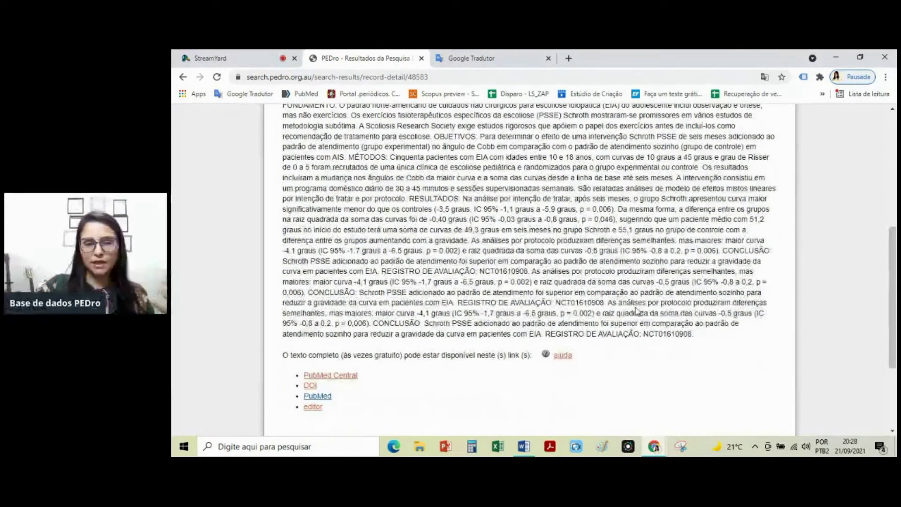
{"action": "scroll", "coordinate": [610, 241], "scroll_direction": "up", "scroll_amount": 2}
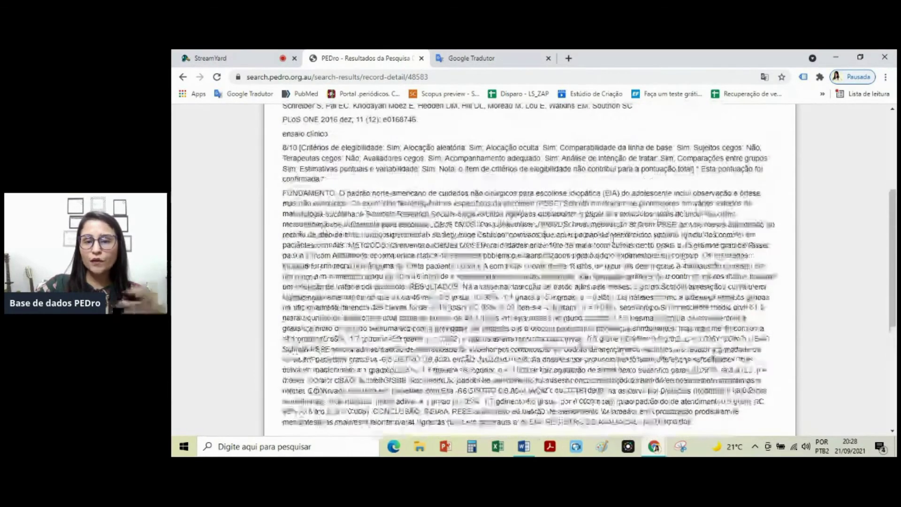
{"action": "scroll", "coordinate": [612, 238], "scroll_direction": "down", "scroll_amount": 3}
{"action": "left_click_drag", "start_coordinate": [734, 296], "coordinate": [286, 110]}
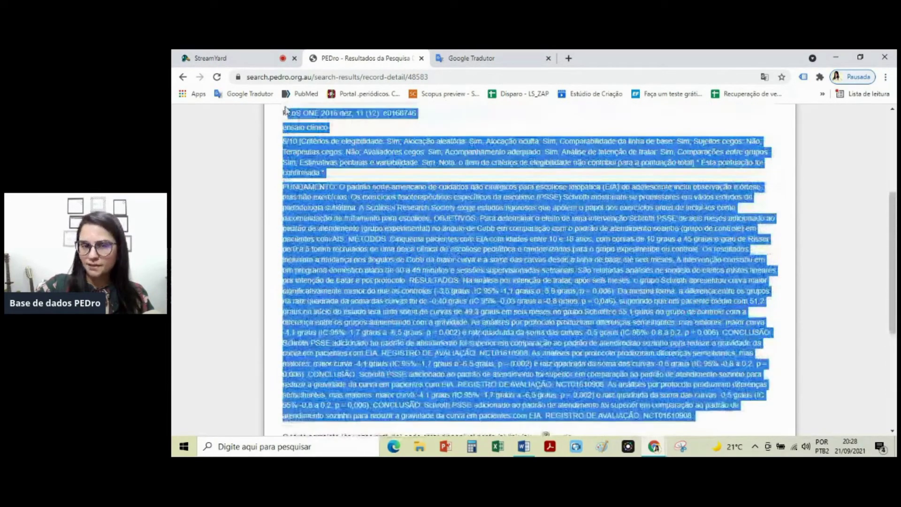
{"action": "left_click", "coordinate": [389, 291]}
{"action": "scroll", "coordinate": [389, 291], "scroll_direction": "down", "scroll_amount": 5}
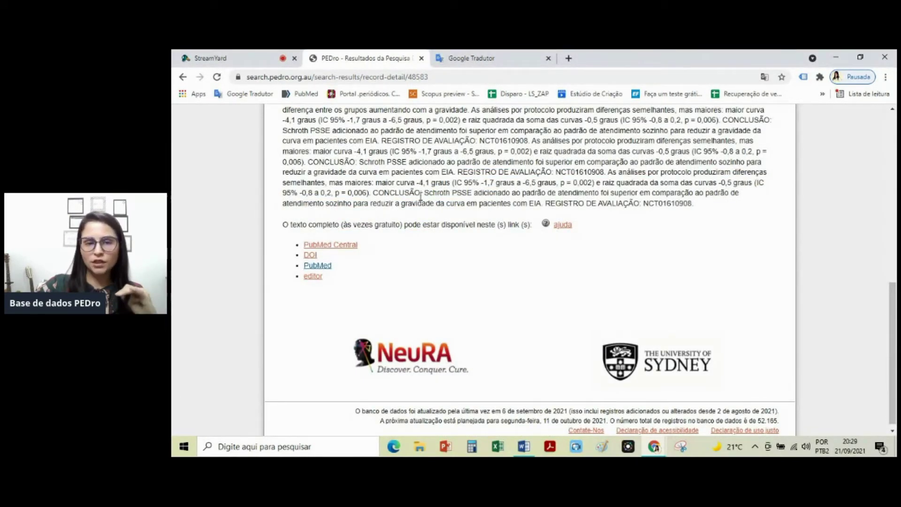
{"action": "left_click_drag", "start_coordinate": [371, 193], "coordinate": [605, 194]}
{"action": "left_click", "coordinate": [663, 254]}
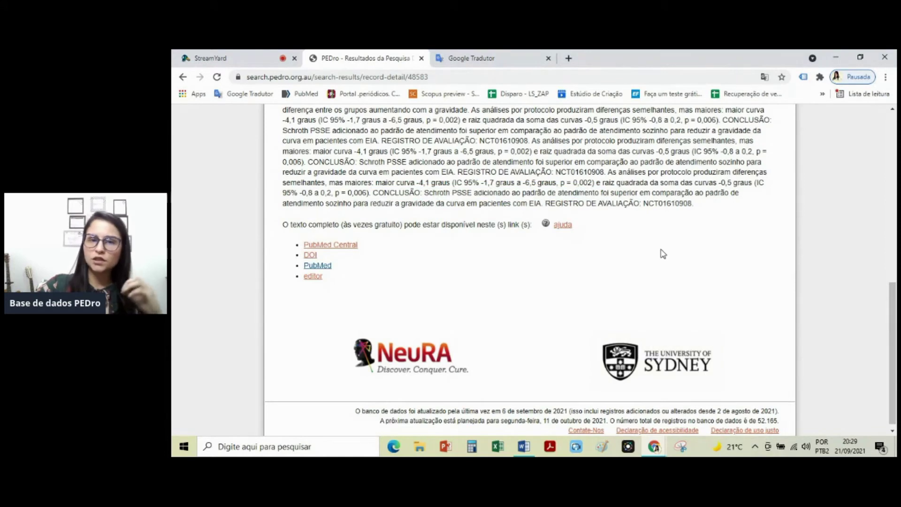
Step: Briefly highlight the abstract's concluding statement on superiority over standard care and reduced curve severity, along with its opening words
{"action": "left_click_drag", "start_coordinate": [600, 193], "coordinate": [757, 197]}
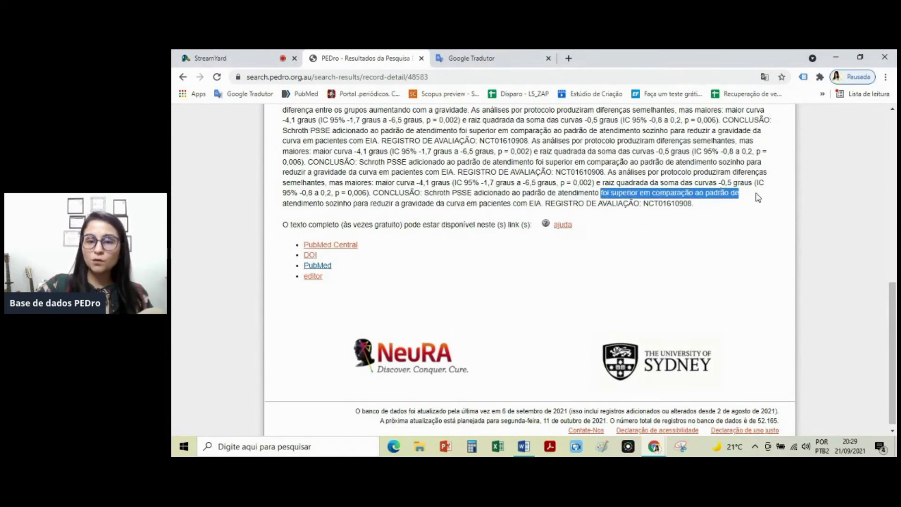
{"action": "left_click_drag", "start_coordinate": [287, 203], "coordinate": [422, 204]}
{"action": "left_click", "coordinate": [665, 282]}
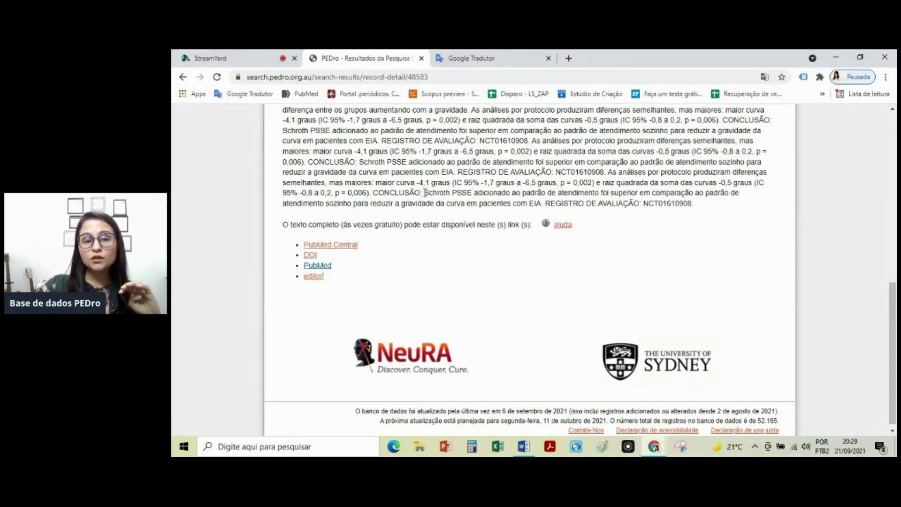
{"action": "left_click_drag", "start_coordinate": [424, 192], "coordinate": [473, 193]}
{"action": "left_click", "coordinate": [658, 282]}
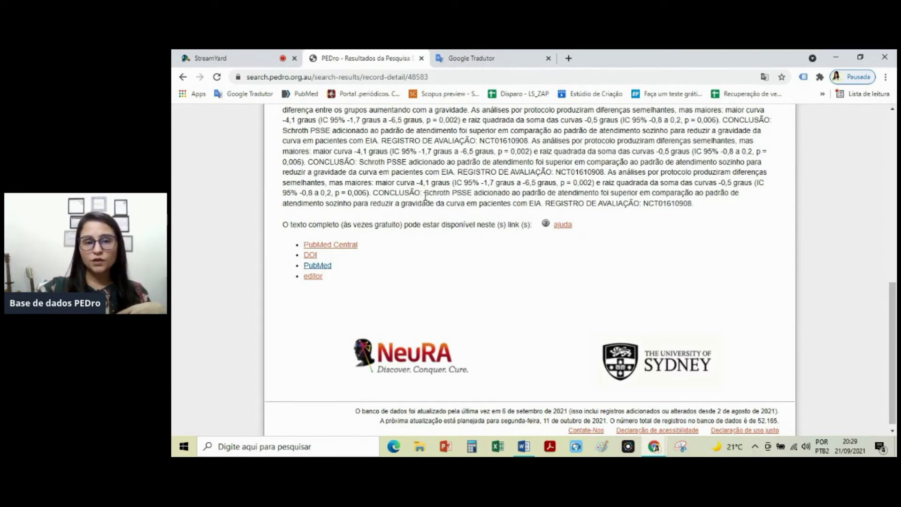
Step: Copy the word "Schroth" from the final conclusion in the trial's abstract
{"action": "left_click_drag", "start_coordinate": [424, 192], "coordinate": [445, 194]}
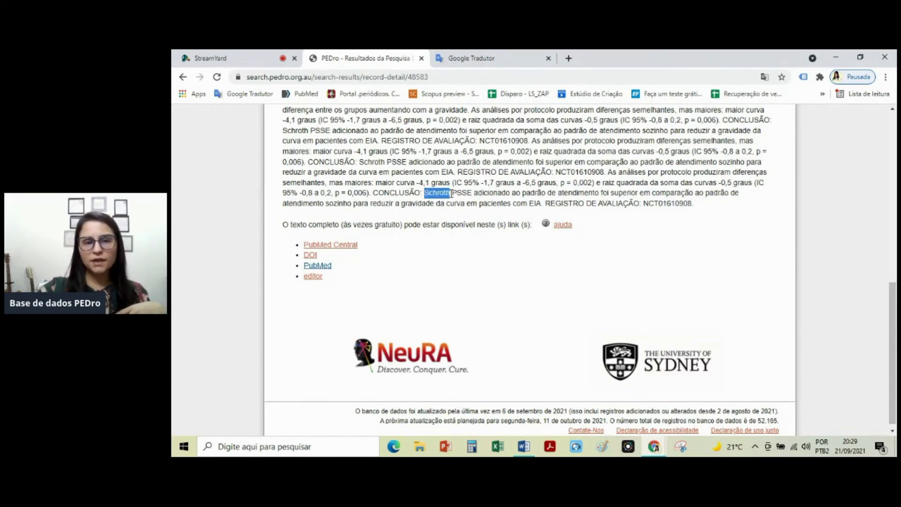
{"action": "right_click", "coordinate": [445, 193]}
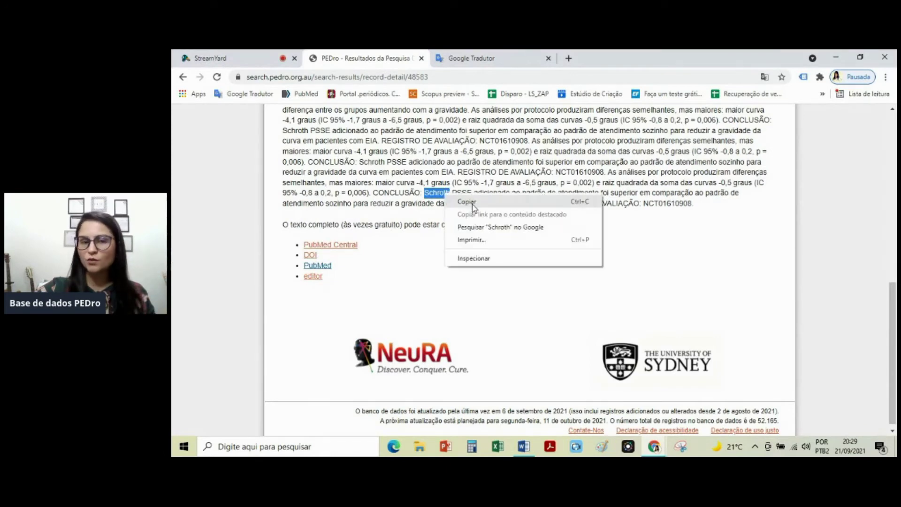
{"action": "left_click", "coordinate": [463, 201]}
{"action": "left_click", "coordinate": [532, 269]}
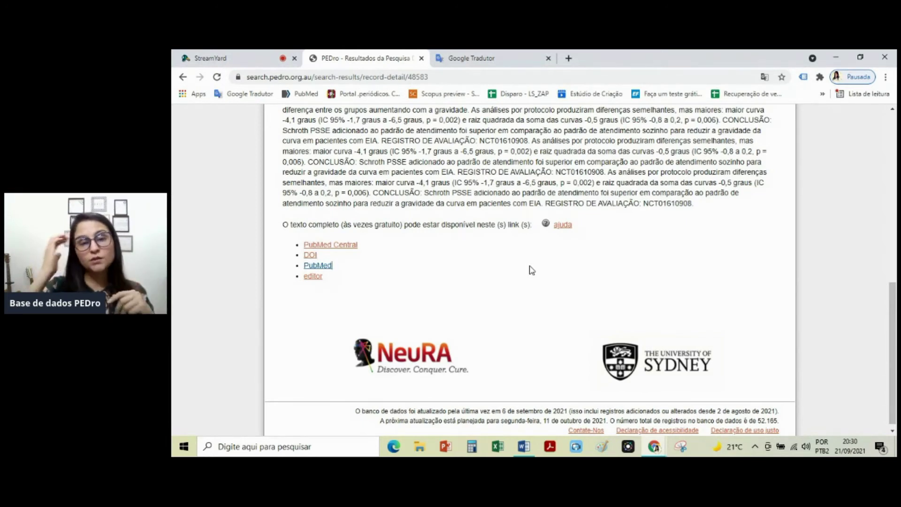
{"action": "left_click_drag", "start_coordinate": [426, 193], "coordinate": [448, 194]}
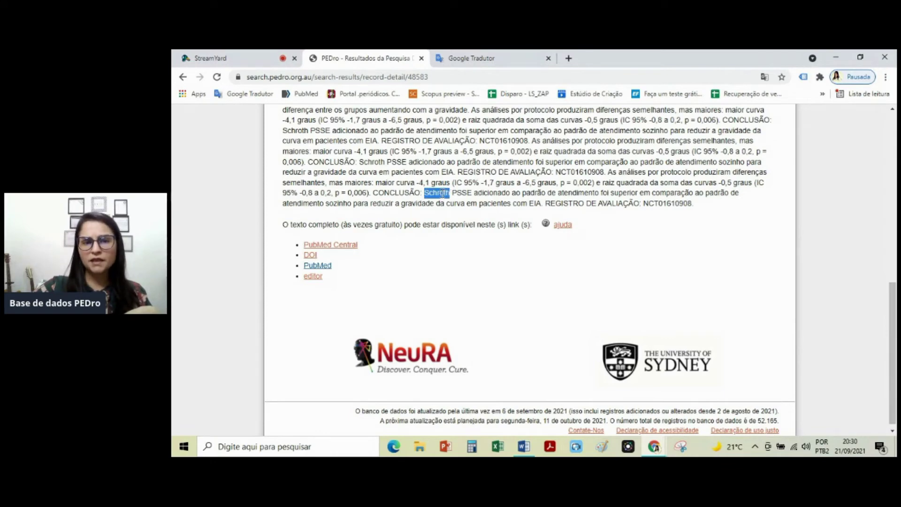
{"action": "right_click", "coordinate": [444, 194]}
{"action": "left_click", "coordinate": [460, 201]}
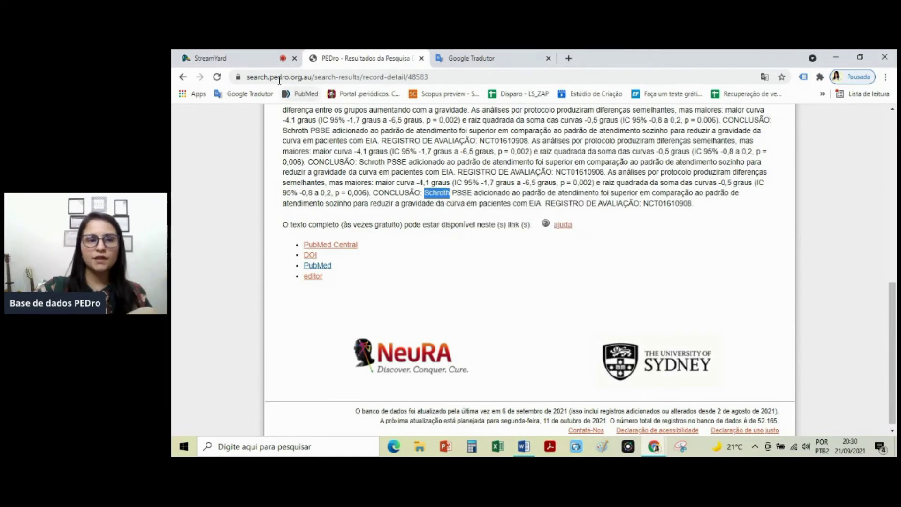
Step: Return to the adolescent scoliosis search results and review the list, highlighting the score of the "SOSORT 2017 Award Winner" Schroth trial
{"action": "left_click", "coordinate": [183, 77]}
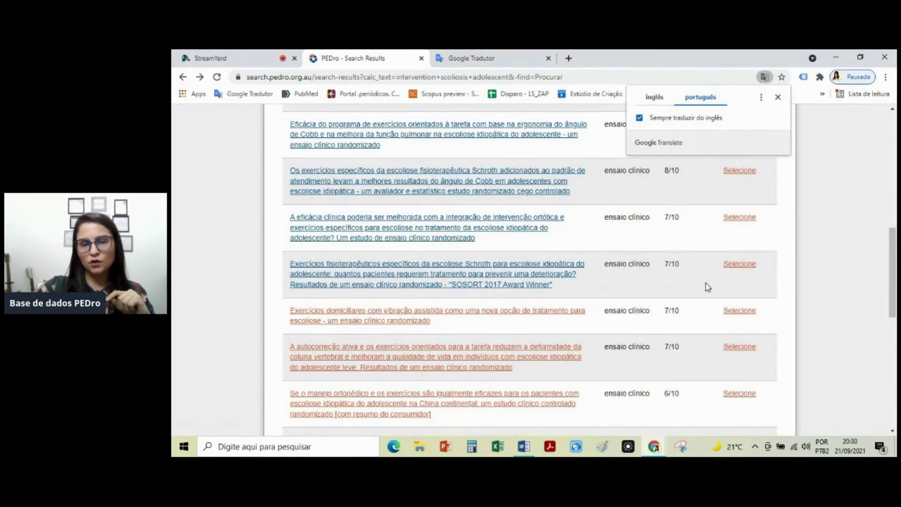
{"action": "scroll", "coordinate": [708, 287], "scroll_direction": "down", "scroll_amount": 1}
{"action": "left_click_drag", "start_coordinate": [663, 211], "coordinate": [704, 211]}
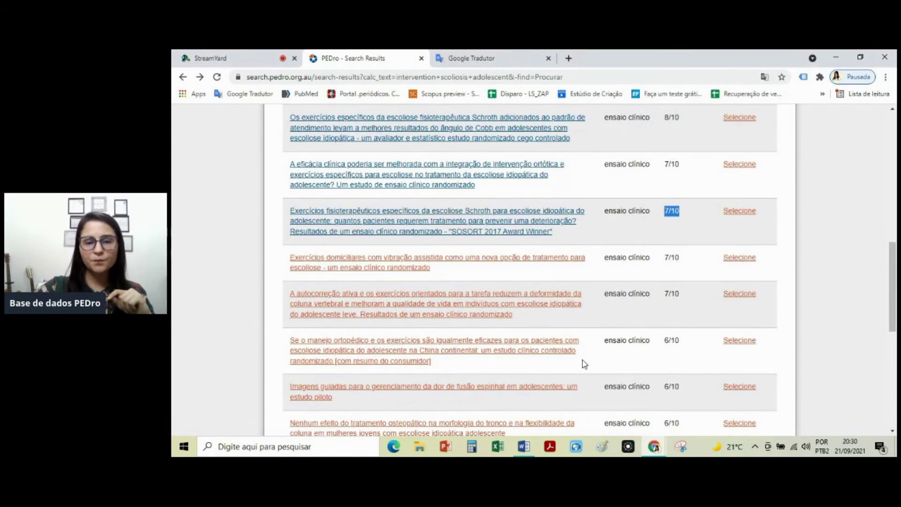
{"action": "scroll", "coordinate": [582, 359], "scroll_direction": "up", "scroll_amount": 2}
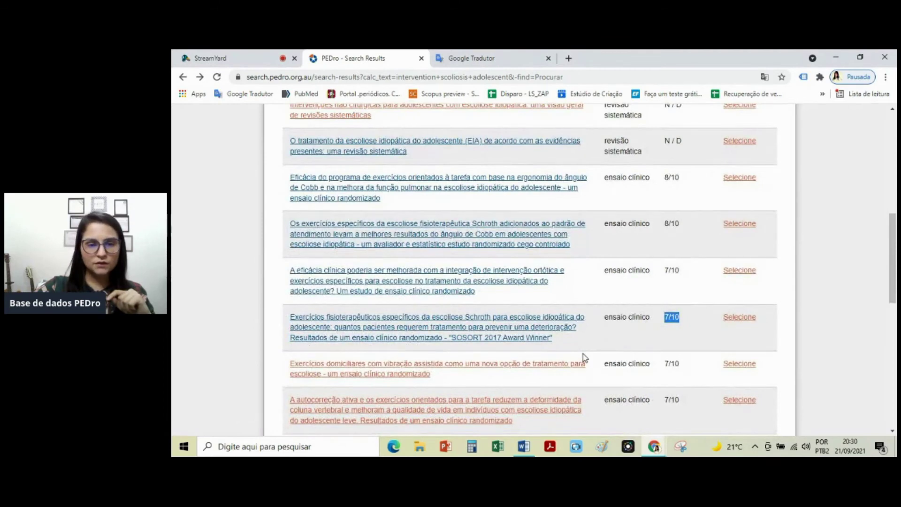
{"action": "scroll", "coordinate": [584, 358], "scroll_direction": "up", "scroll_amount": 5}
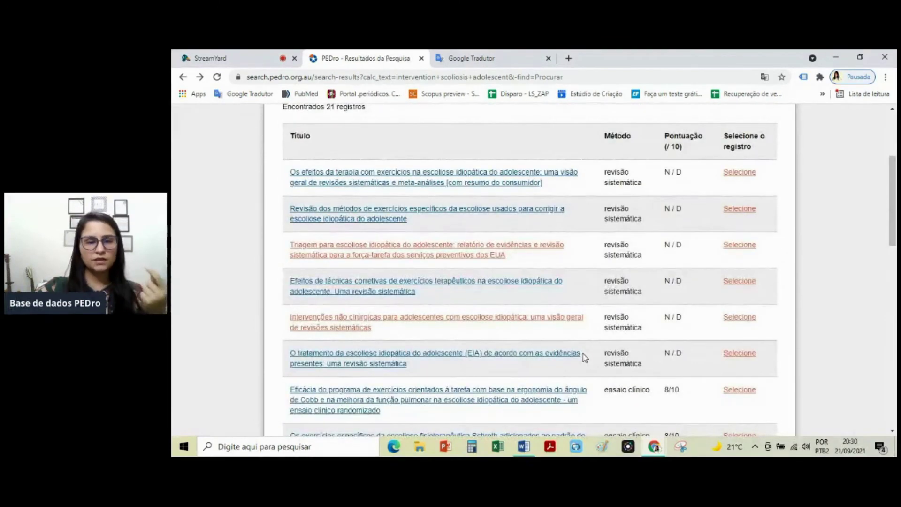
{"action": "scroll", "coordinate": [584, 358], "scroll_direction": "down", "scroll_amount": 1}
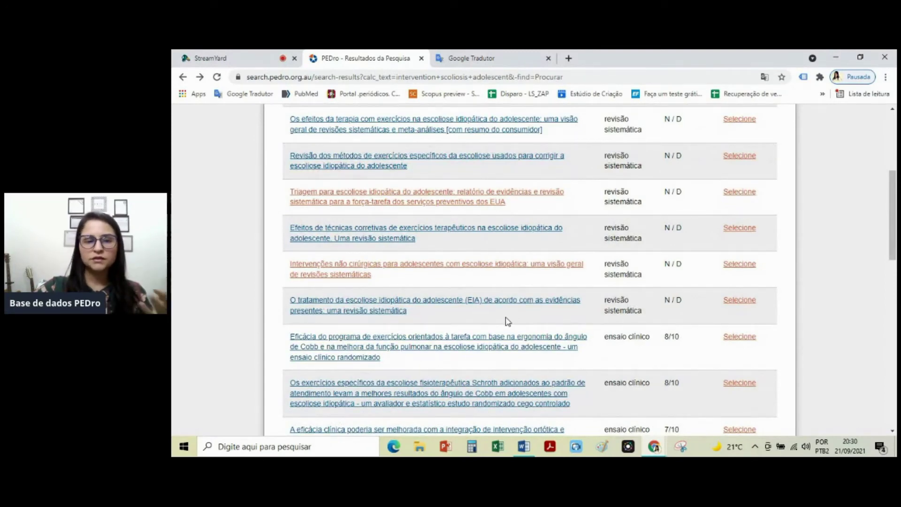
{"action": "scroll", "coordinate": [508, 321], "scroll_direction": "down", "scroll_amount": 2}
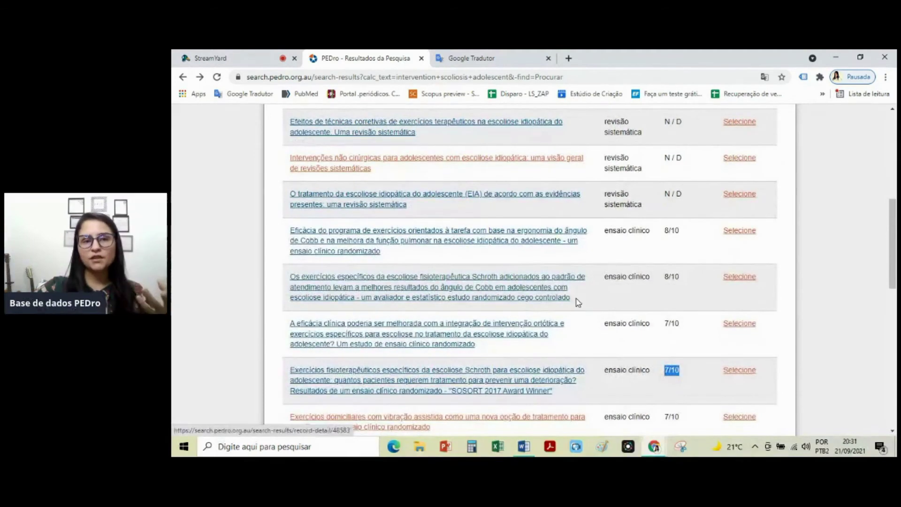
{"action": "scroll", "coordinate": [515, 284], "scroll_direction": "up", "scroll_amount": 6}
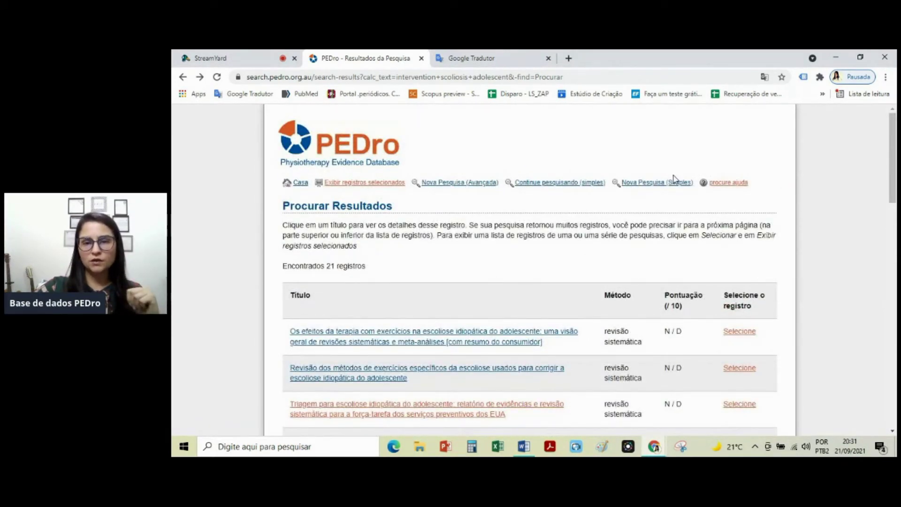
Step: Run a new simple search with the copied term "Schroth"
{"action": "left_click", "coordinate": [656, 182]}
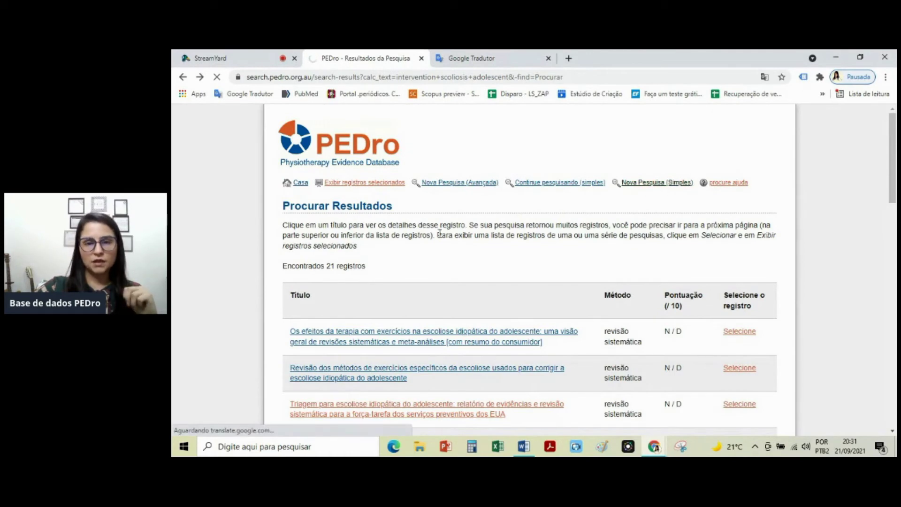
{"action": "left_click", "coordinate": [435, 237]}
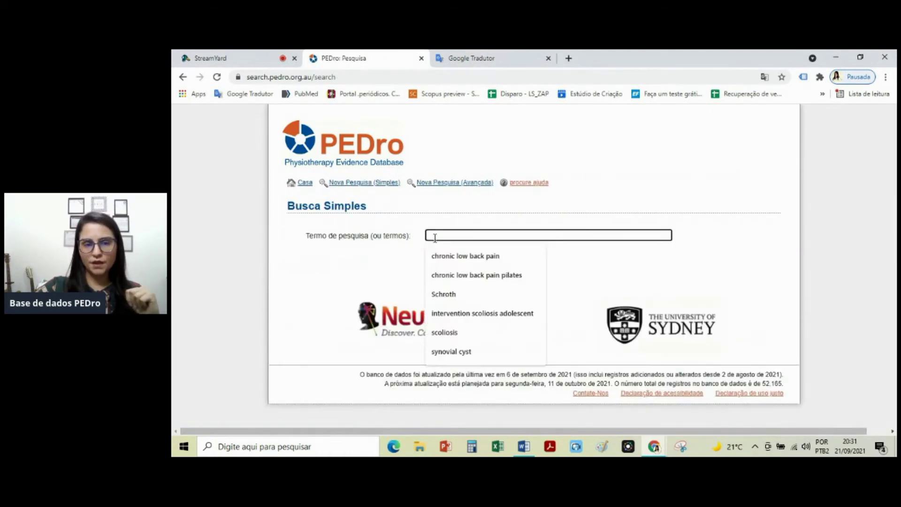
{"action": "right_click", "coordinate": [435, 237]}
{"action": "left_click", "coordinate": [467, 317]}
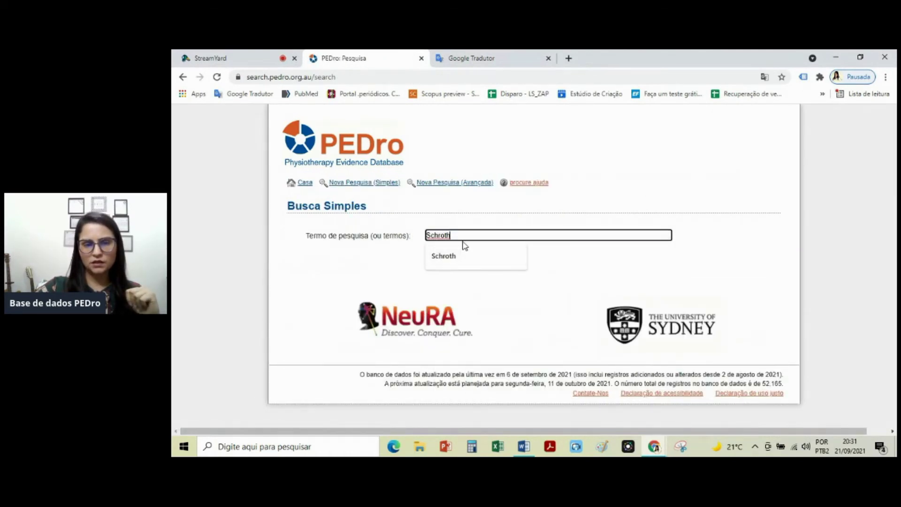
{"action": "left_click", "coordinate": [458, 261]}
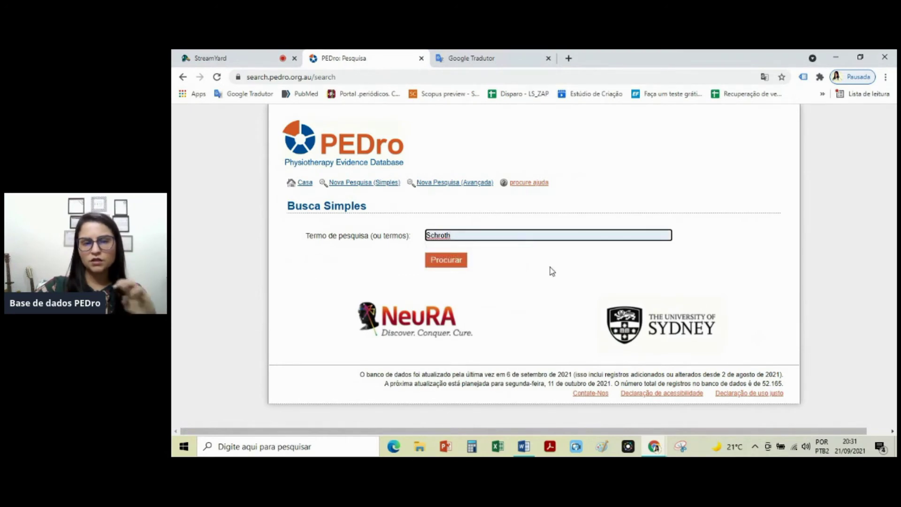
{"action": "left_click", "coordinate": [451, 267]}
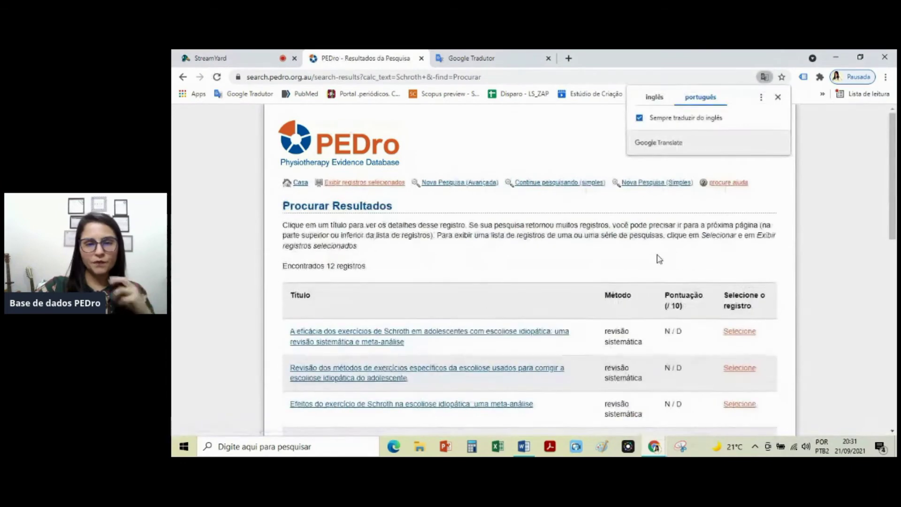
Step: Dismiss the translation pop-up and briefly highlight the number of records found for the Schroth search
{"action": "left_click", "coordinate": [777, 96]}
{"action": "scroll", "coordinate": [575, 275], "scroll_direction": "down", "scroll_amount": 3}
{"action": "scroll", "coordinate": [575, 275], "scroll_direction": "up", "scroll_amount": 3}
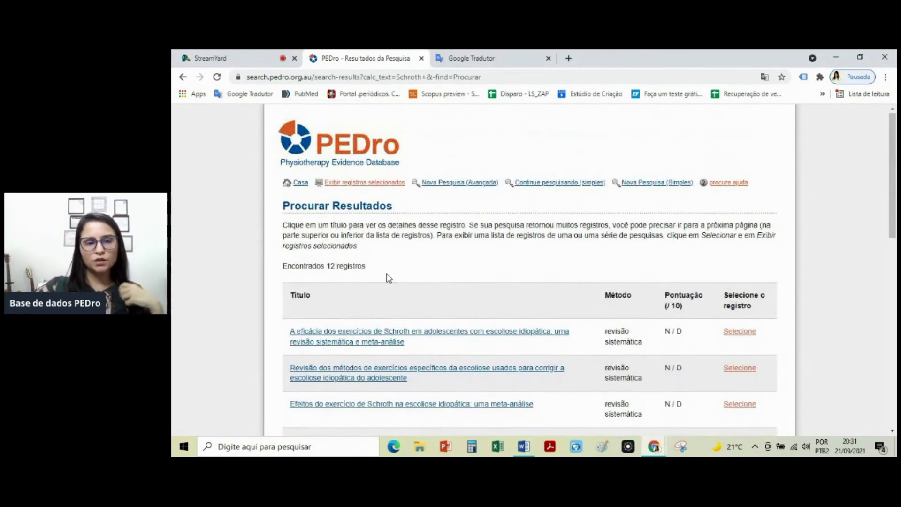
{"action": "left_click_drag", "start_coordinate": [381, 269], "coordinate": [327, 268]}
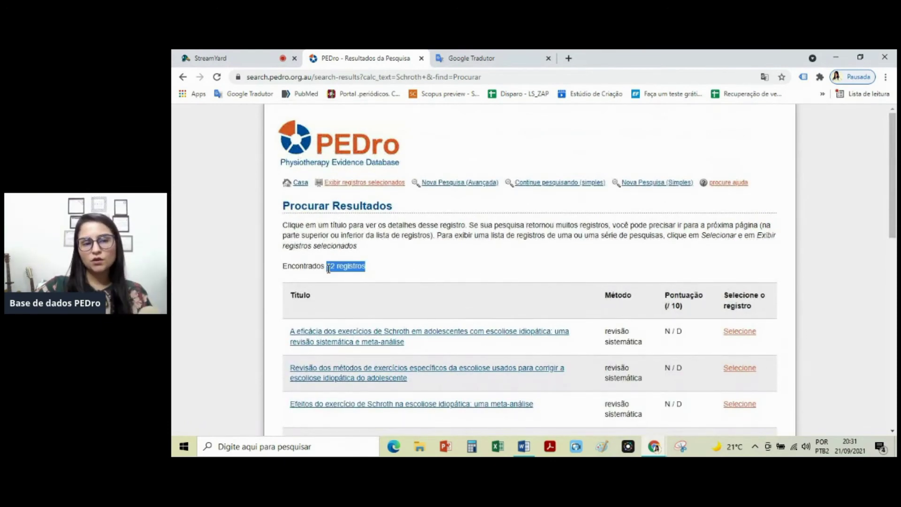
{"action": "left_click", "coordinate": [458, 271]}
Step: Review the listed Schroth studies and open the record of the meta-analysis on the effects of Schroth exercise in idiopathic scoliosis
{"action": "scroll", "coordinate": [458, 271], "scroll_direction": "down", "scroll_amount": 3}
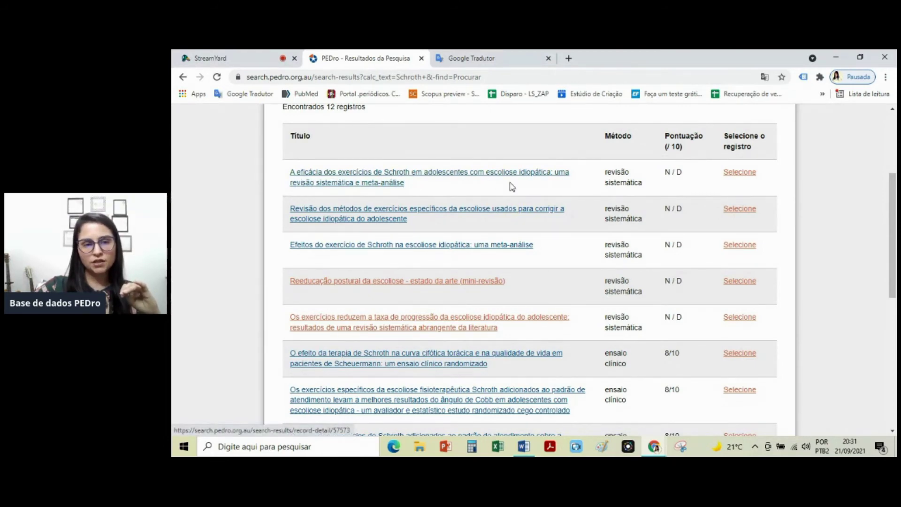
{"action": "scroll", "coordinate": [509, 187], "scroll_direction": "down", "scroll_amount": 1}
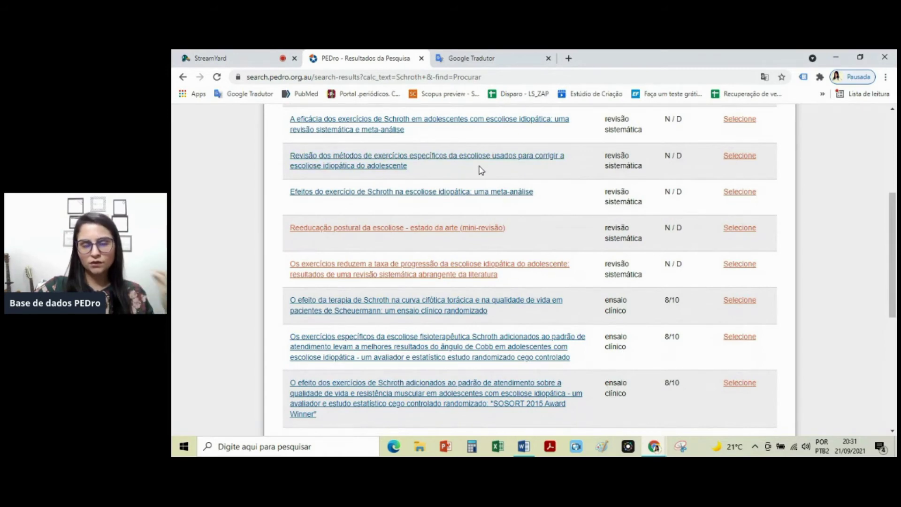
{"action": "scroll", "coordinate": [521, 173], "scroll_direction": "down", "scroll_amount": 1}
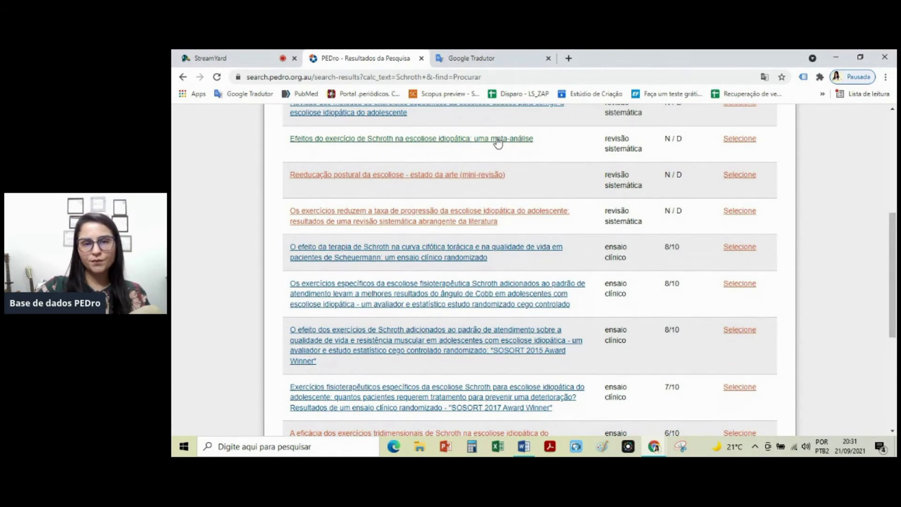
{"action": "left_click", "coordinate": [431, 140]}
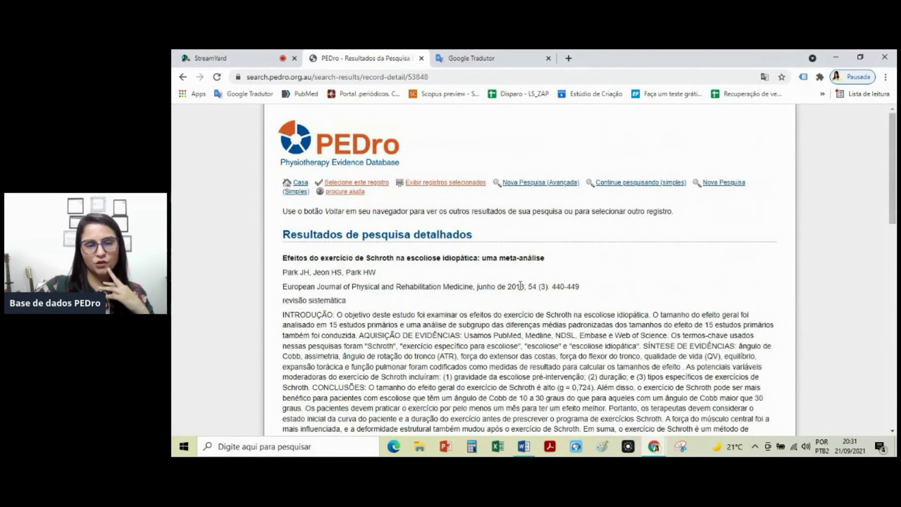
Step: Examine the meta-analysis record, reading through its abstract down to the full-text links and back
{"action": "scroll", "coordinate": [629, 260], "scroll_direction": "down", "scroll_amount": 3}
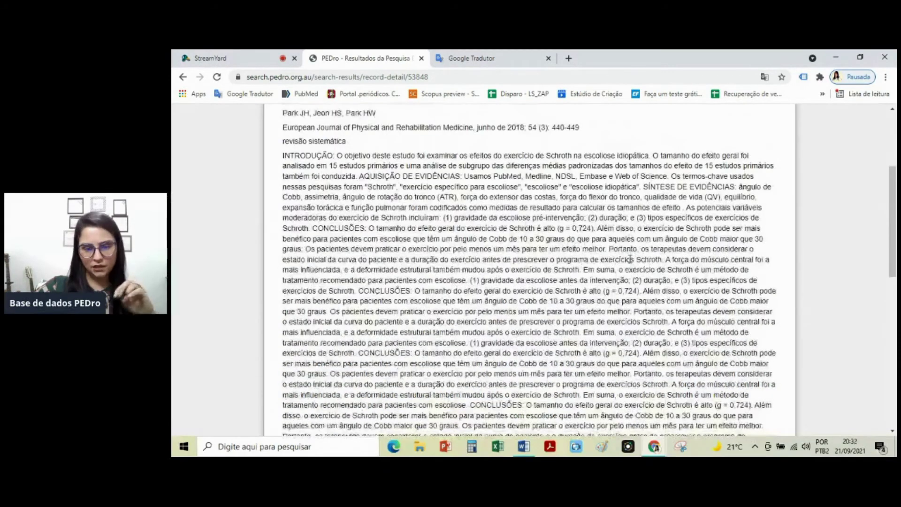
{"action": "scroll", "coordinate": [630, 259], "scroll_direction": "down", "scroll_amount": 5}
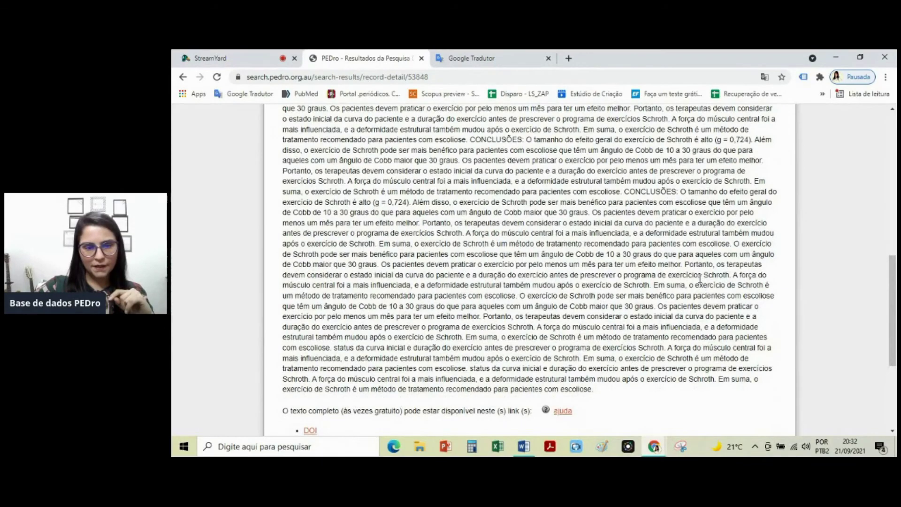
{"action": "scroll", "coordinate": [699, 279], "scroll_direction": "up", "scroll_amount": 8}
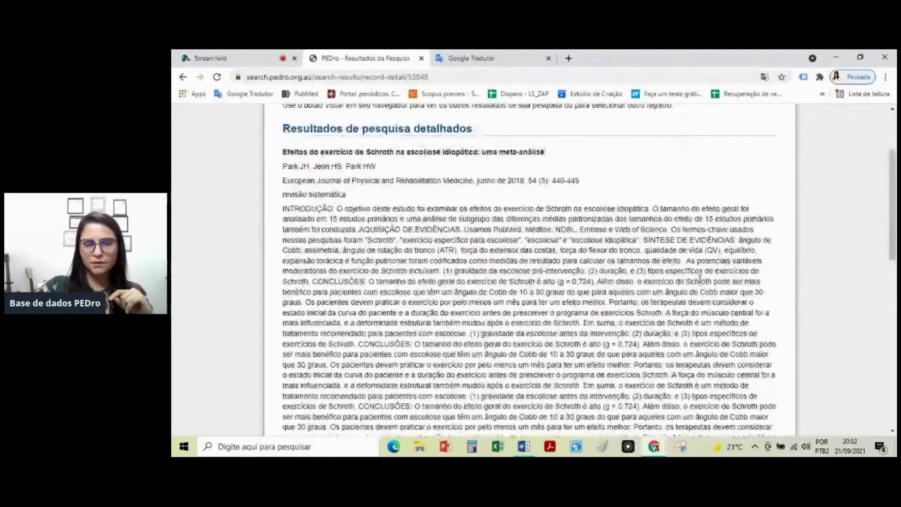
{"action": "scroll", "coordinate": [699, 279], "scroll_direction": "down", "scroll_amount": 1}
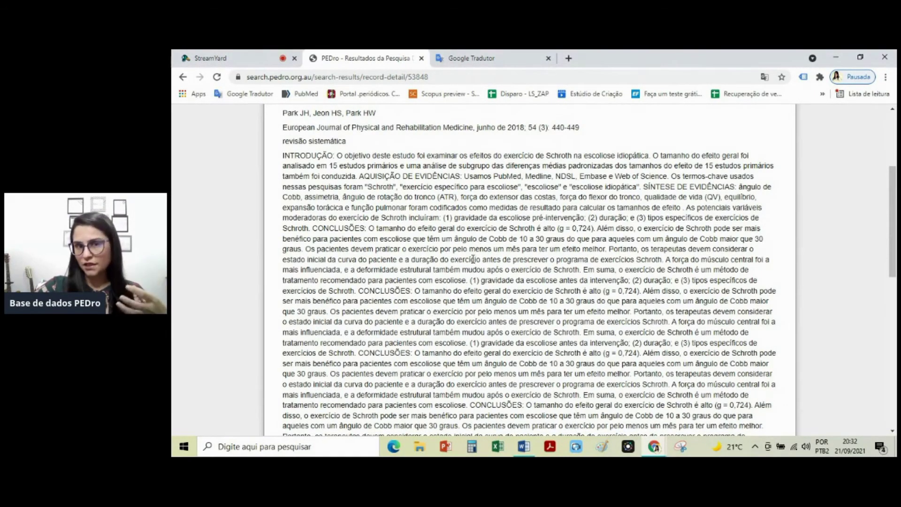
{"action": "scroll", "coordinate": [507, 241], "scroll_direction": "down", "scroll_amount": 2}
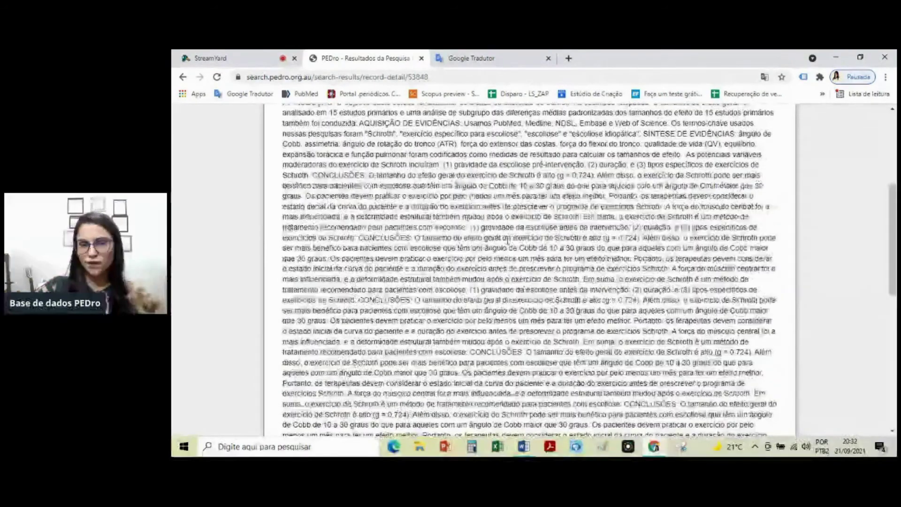
{"action": "scroll", "coordinate": [472, 223], "scroll_direction": "up", "scroll_amount": 2}
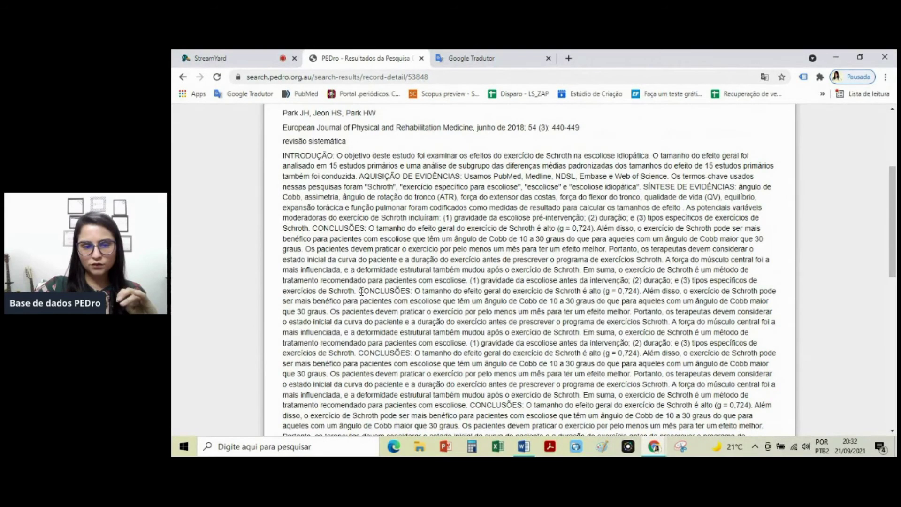
Step: Highlight the abstract's conclusions, including the statements on overall effect size and on patients with a Cobb angle of 10 to 30 degrees
{"action": "left_click_drag", "start_coordinate": [361, 291], "coordinate": [471, 344]}
{"action": "left_click", "coordinate": [610, 313]}
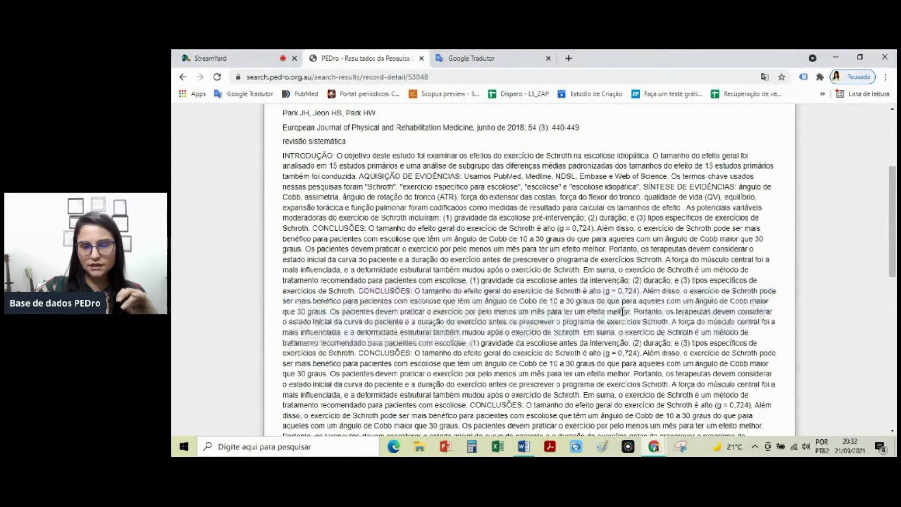
{"action": "left_click_drag", "start_coordinate": [412, 291], "coordinate": [605, 291]}
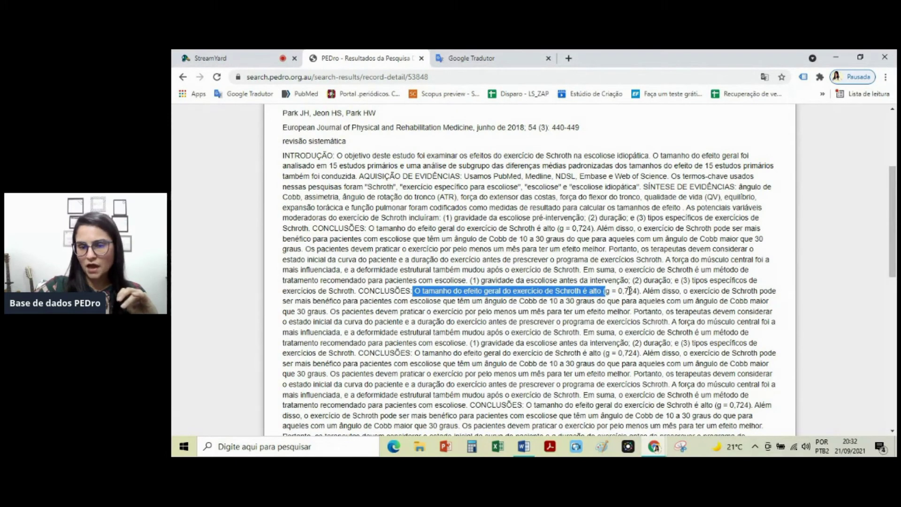
{"action": "left_click", "coordinate": [734, 293]}
{"action": "left_click_drag", "start_coordinate": [286, 291], "coordinate": [586, 303]}
{"action": "left_click", "coordinate": [473, 308]}
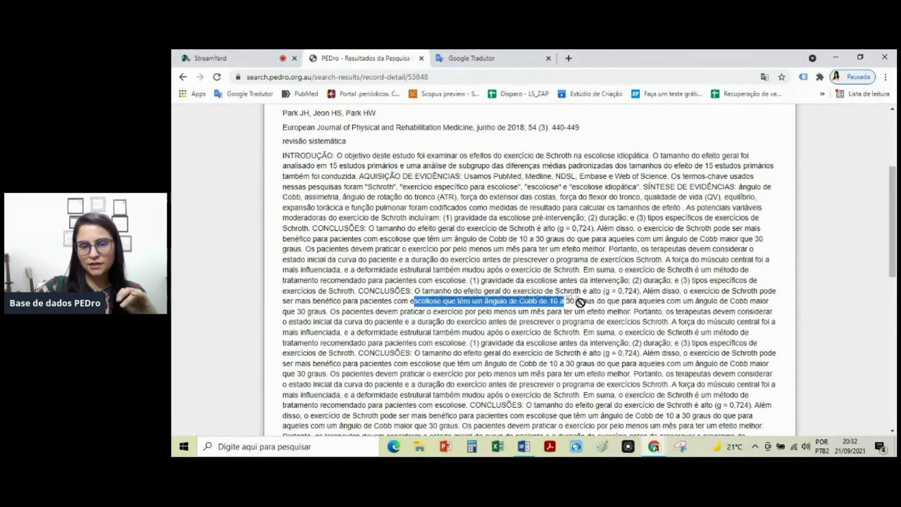
Step: Highlight the abstract's remaining conclusions, on the duration of the exercises and on Schroth exercise as a recommended treatment method for scoliosis
{"action": "left_click", "coordinate": [591, 303]}
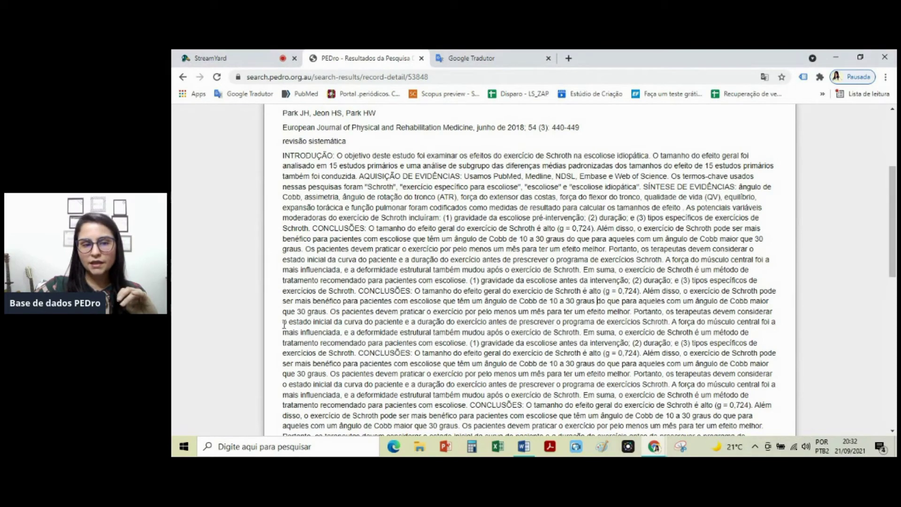
{"action": "scroll", "coordinate": [284, 324], "scroll_direction": "down", "scroll_amount": 1}
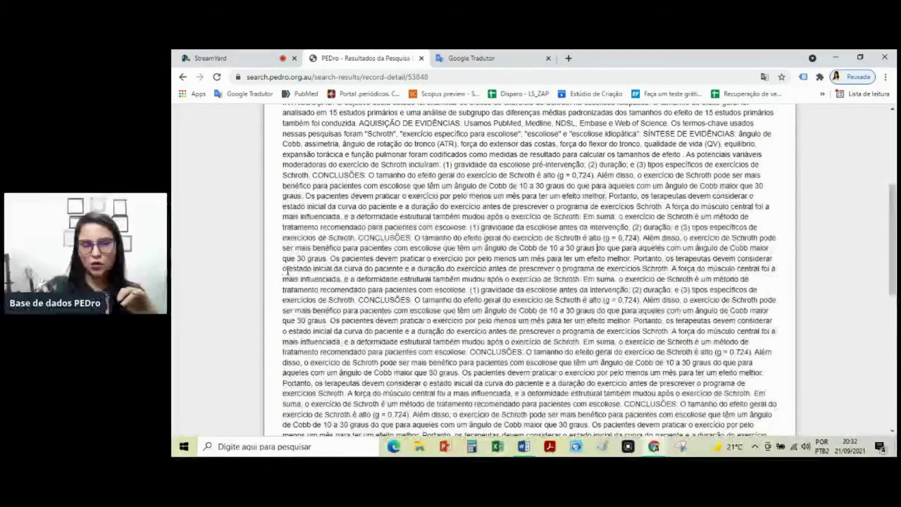
{"action": "left_click_drag", "start_coordinate": [394, 279], "coordinate": [428, 269]}
{"action": "left_click", "coordinate": [413, 278]}
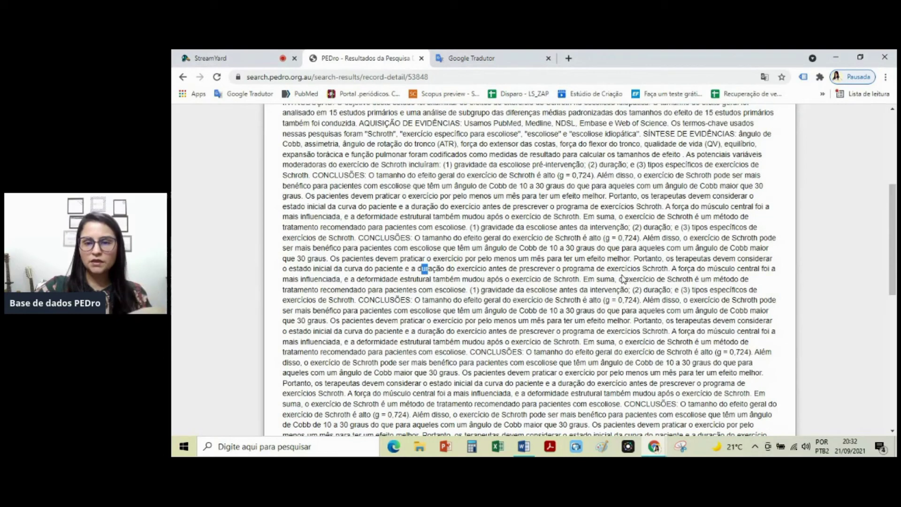
{"action": "left_click_drag", "start_coordinate": [622, 280], "coordinate": [750, 277]}
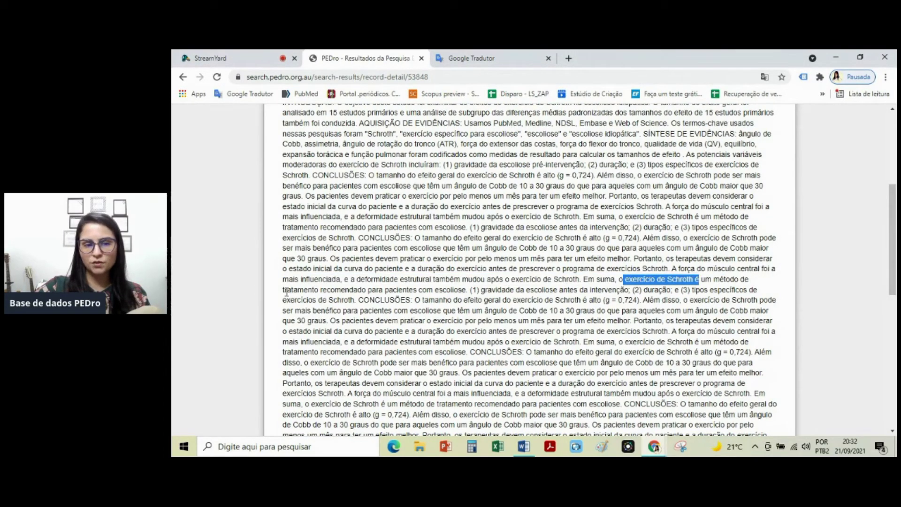
{"action": "left_click_drag", "start_coordinate": [283, 290], "coordinate": [467, 290]}
{"action": "left_click", "coordinate": [467, 290]}
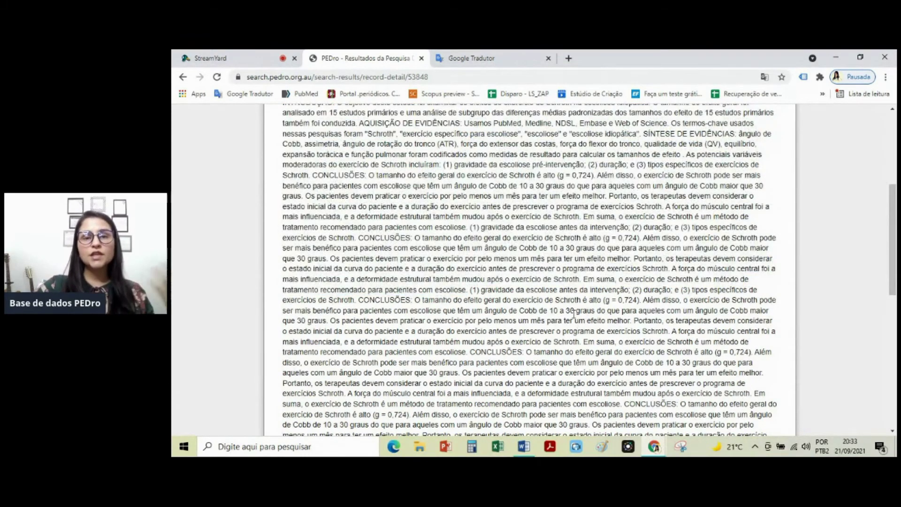
Step: Return from the meta-analysis record to the Schroth search results and dismiss the translation pop-up
{"action": "scroll", "coordinate": [560, 324], "scroll_direction": "up", "scroll_amount": 5}
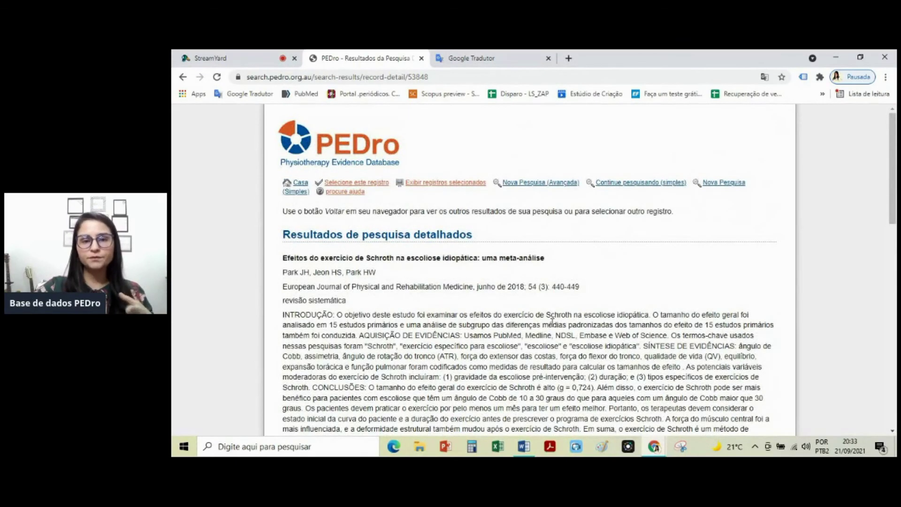
{"action": "left_click", "coordinate": [183, 77]}
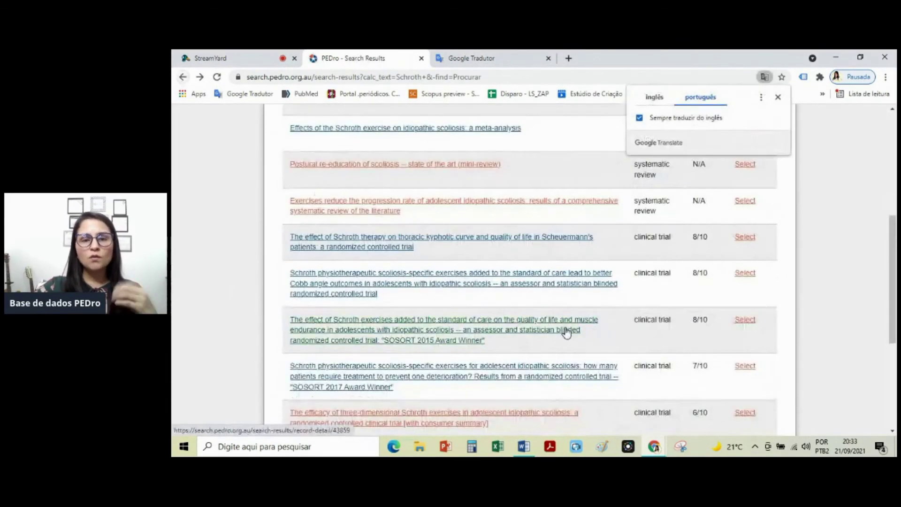
{"action": "left_click", "coordinate": [778, 98]}
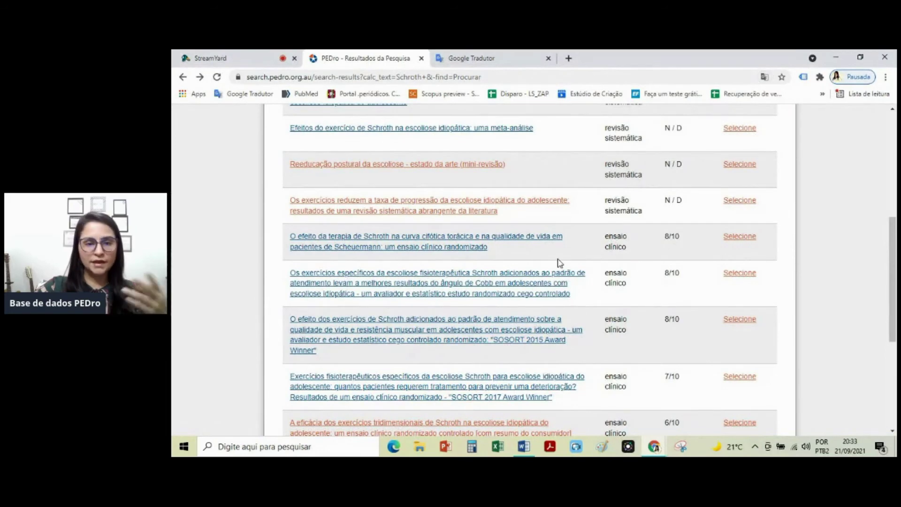
Step: Compare the scores of the listed clinical trials and open the "SOSORT 2015 Award Winner" record on quality of life and muscle endurance
{"action": "scroll", "coordinate": [558, 262], "scroll_direction": "down", "scroll_amount": 3}
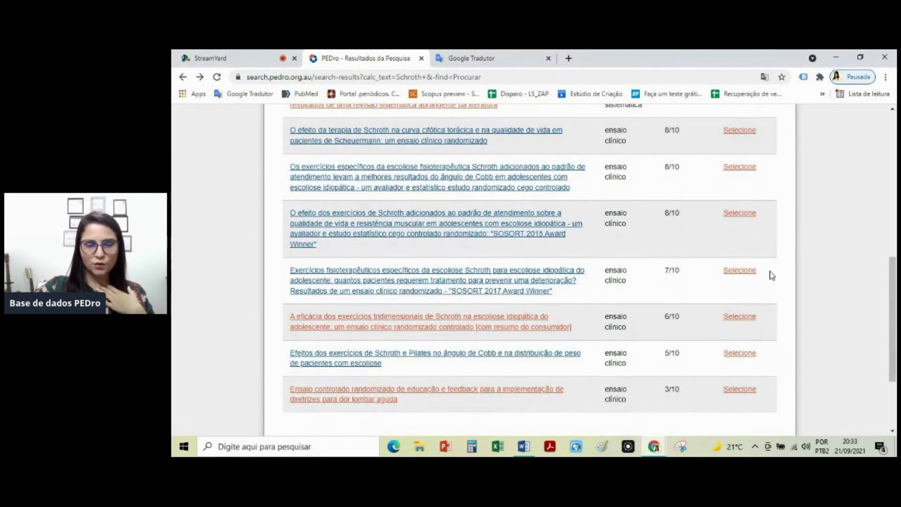
{"action": "scroll", "coordinate": [804, 272], "scroll_direction": "up", "scroll_amount": 1}
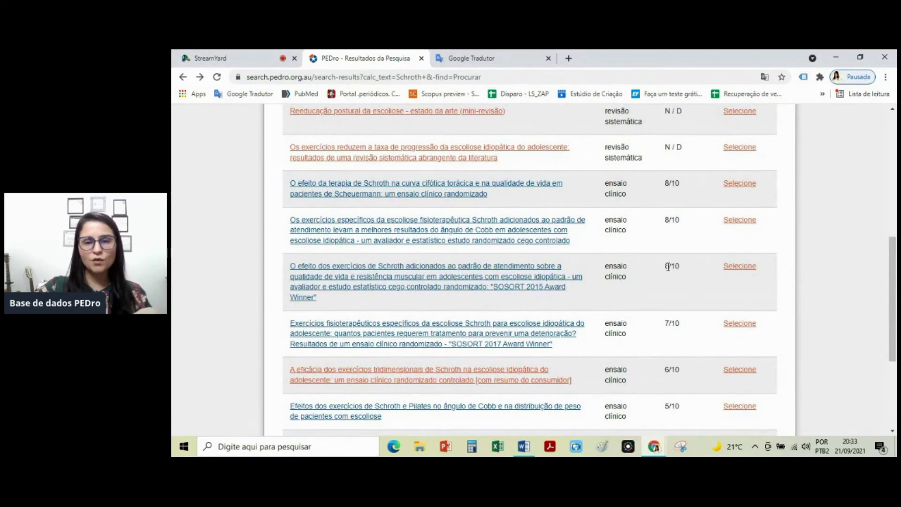
{"action": "left_click", "coordinate": [692, 240]}
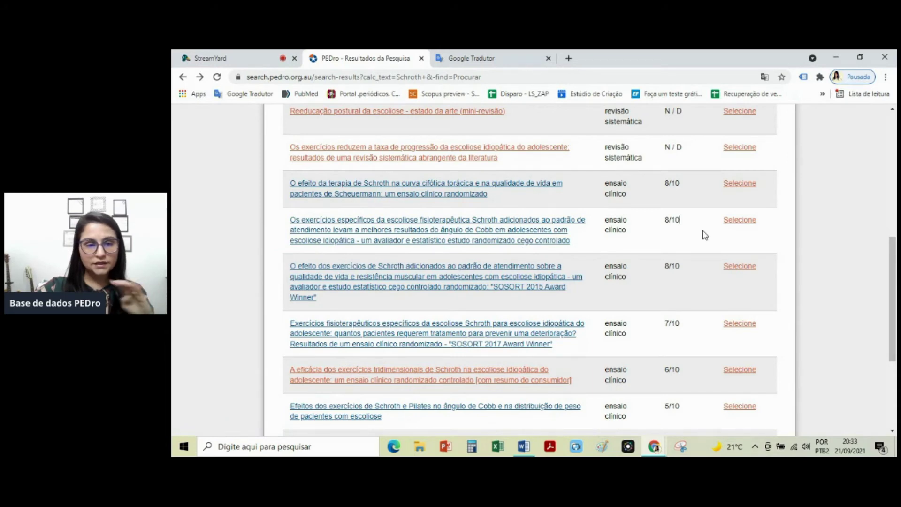
{"action": "scroll", "coordinate": [704, 234], "scroll_direction": "down", "scroll_amount": 3}
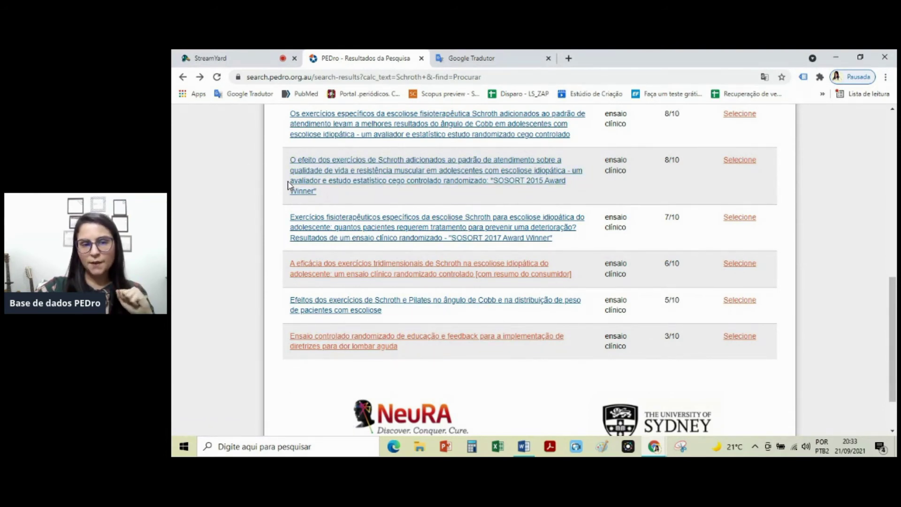
{"action": "left_click", "coordinate": [465, 176]}
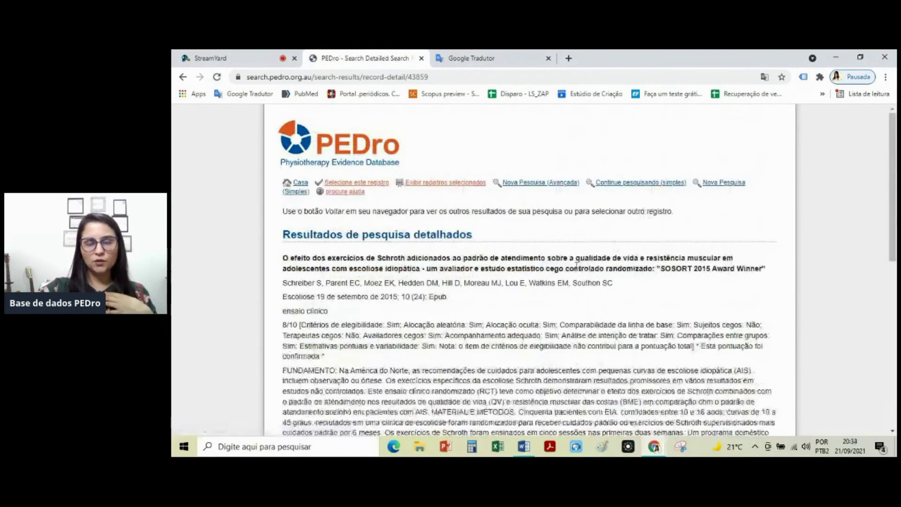
Step: Examine the trial's citation and methodological criteria, and briefly highlight its publication year, 2015
{"action": "scroll", "coordinate": [599, 233], "scroll_direction": "down", "scroll_amount": 2}
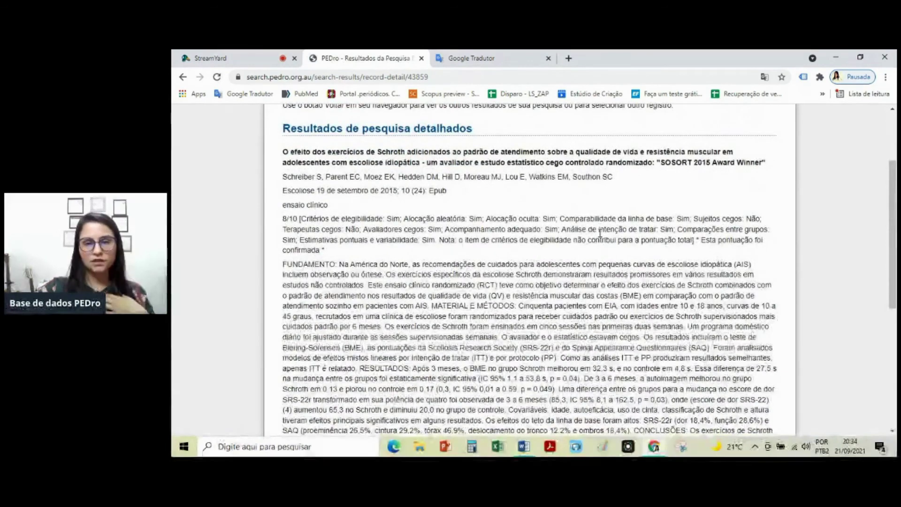
{"action": "scroll", "coordinate": [602, 227], "scroll_direction": "up", "scroll_amount": 2}
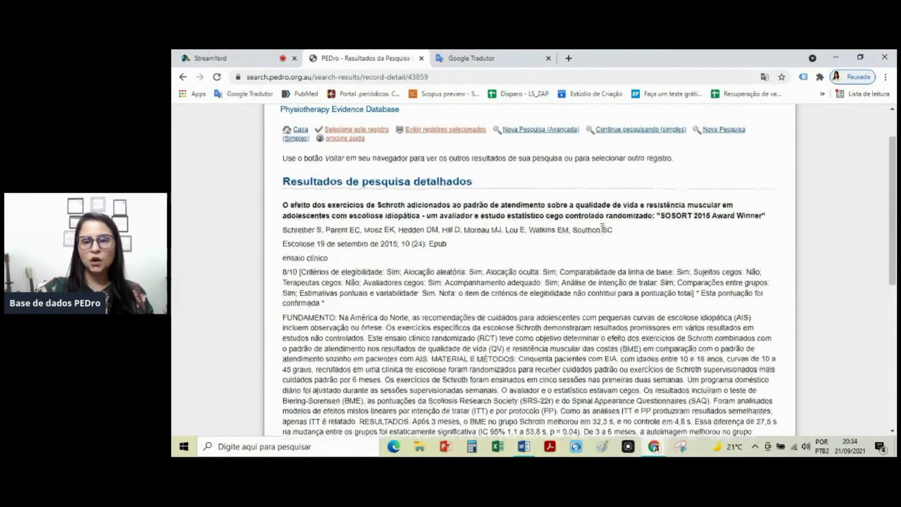
{"action": "scroll", "coordinate": [577, 231], "scroll_direction": "down", "scroll_amount": 2}
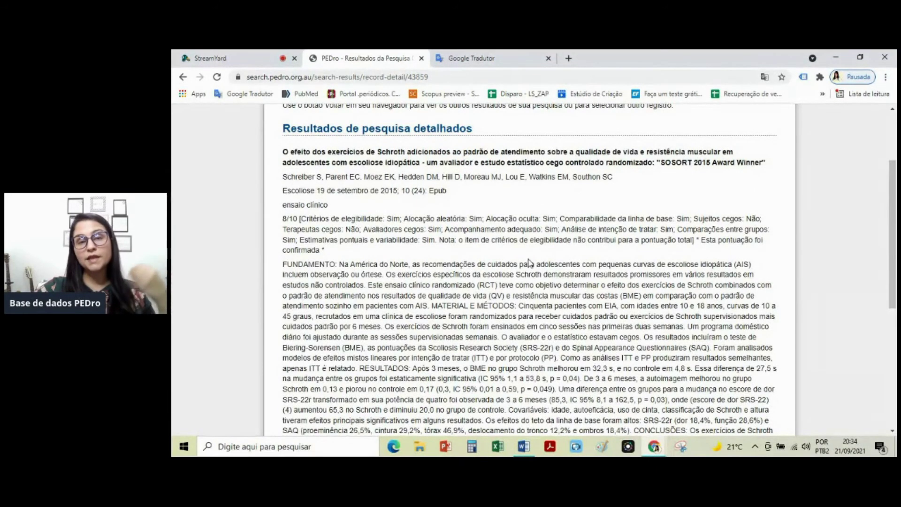
{"action": "left_click_drag", "start_coordinate": [382, 190], "coordinate": [400, 190]}
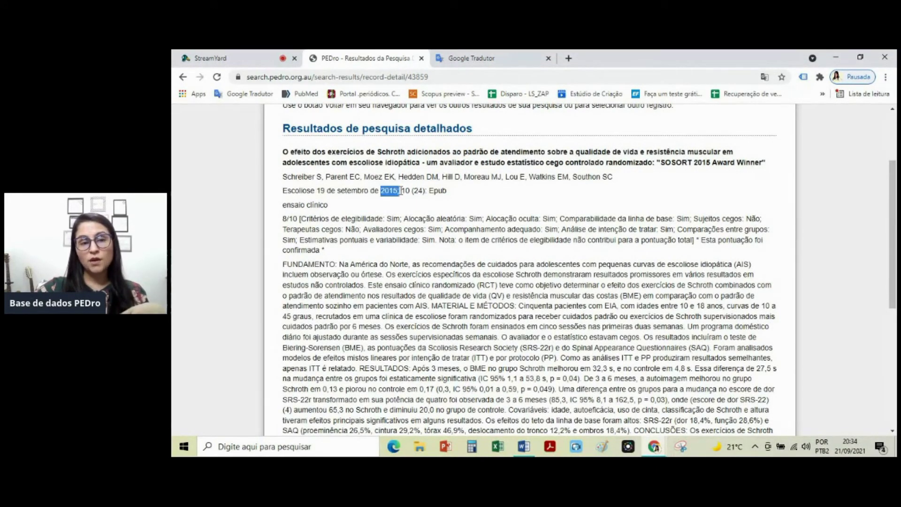
{"action": "left_click", "coordinate": [579, 203]}
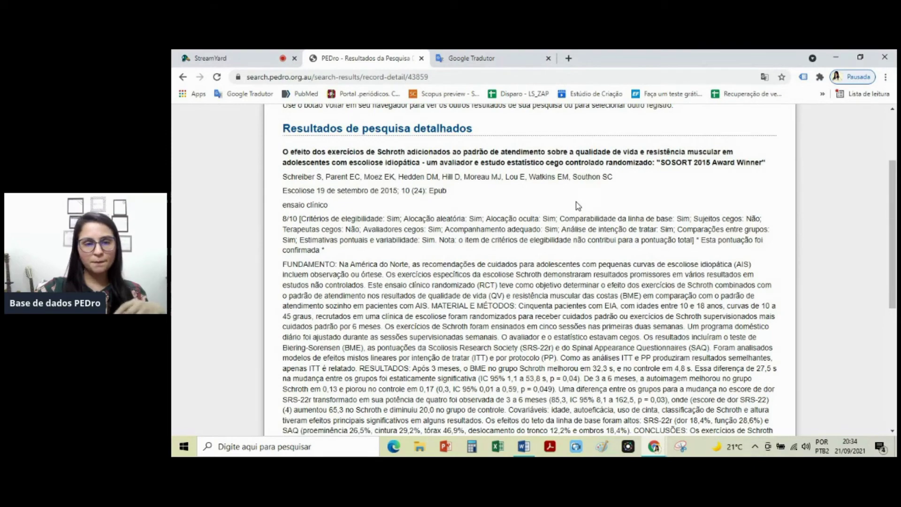
Step: Open the trial's PubMed page from the full-text links below its abstract and reach the article PDF through the free PMC full text
{"action": "scroll", "coordinate": [577, 202], "scroll_direction": "down", "scroll_amount": 3}
{"action": "scroll", "coordinate": [577, 201], "scroll_direction": "up", "scroll_amount": 1}
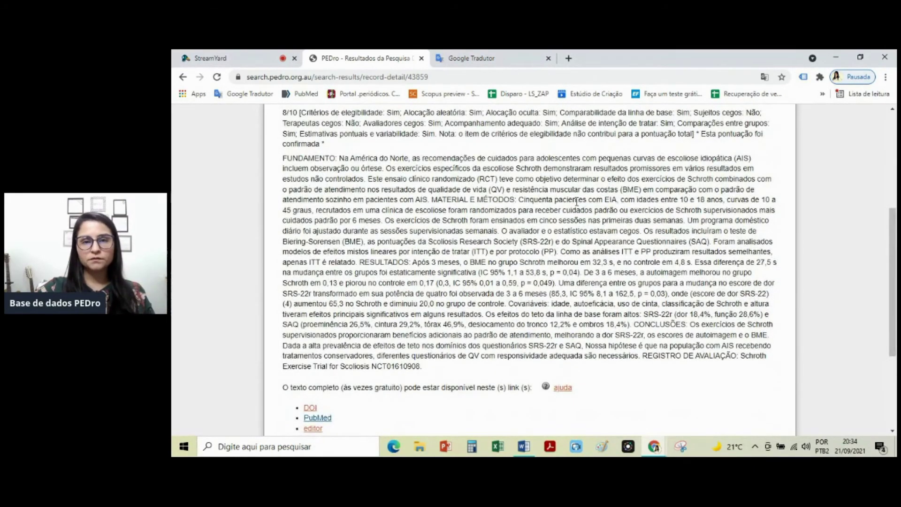
{"action": "scroll", "coordinate": [577, 202], "scroll_direction": "down", "scroll_amount": 2}
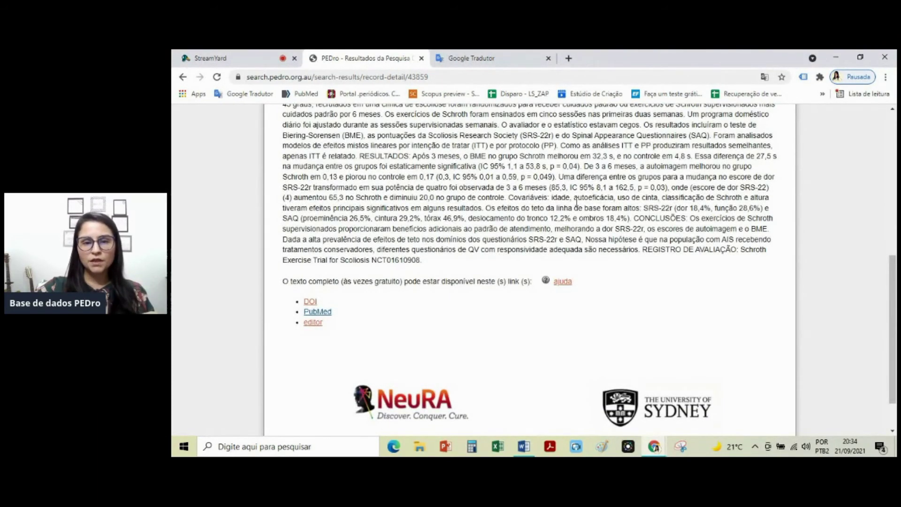
{"action": "scroll", "coordinate": [576, 203], "scroll_direction": "up", "scroll_amount": 1}
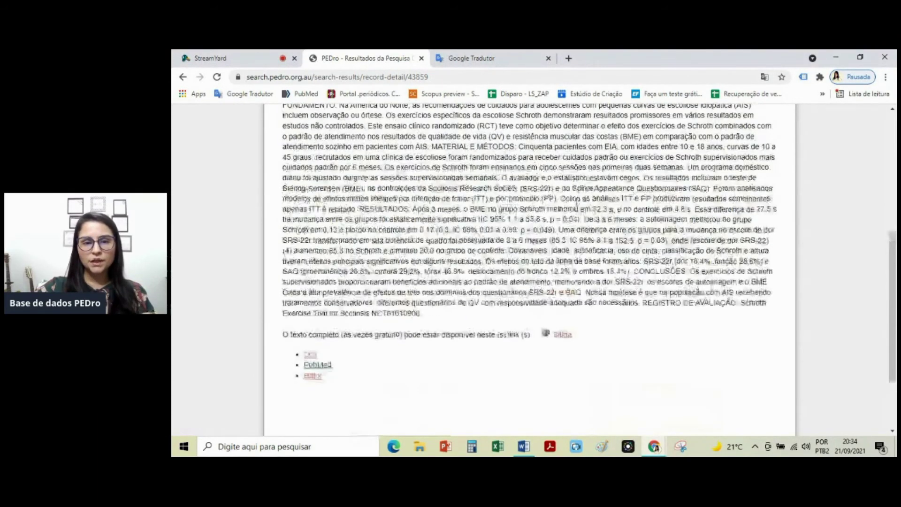
{"action": "left_click", "coordinate": [314, 365]}
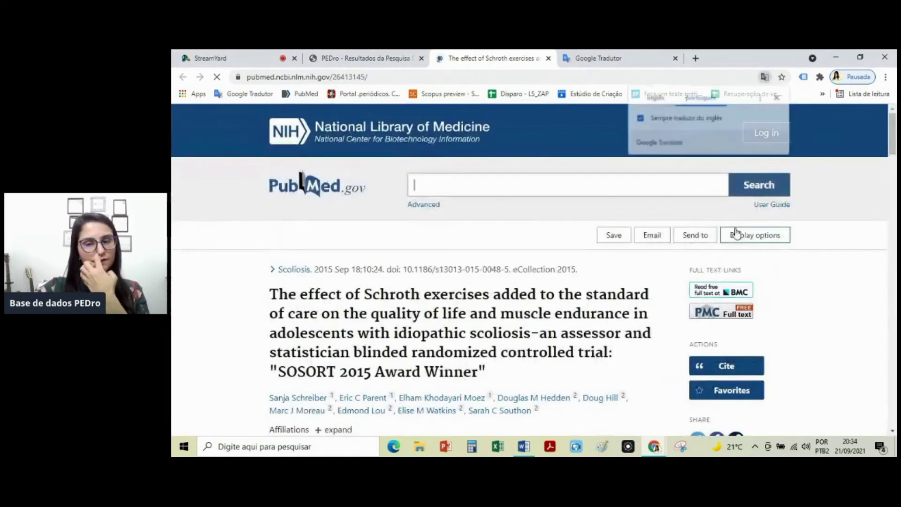
{"action": "left_click", "coordinate": [779, 97]}
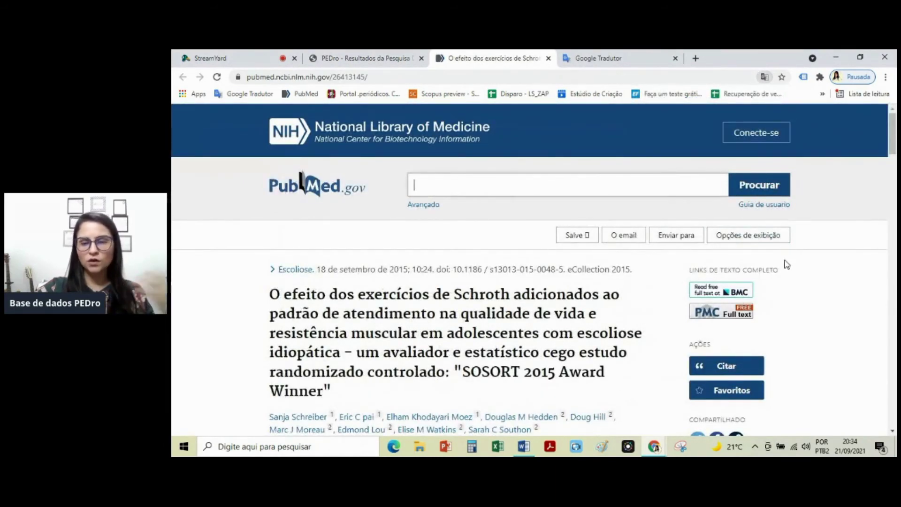
{"action": "left_click", "coordinate": [744, 316]}
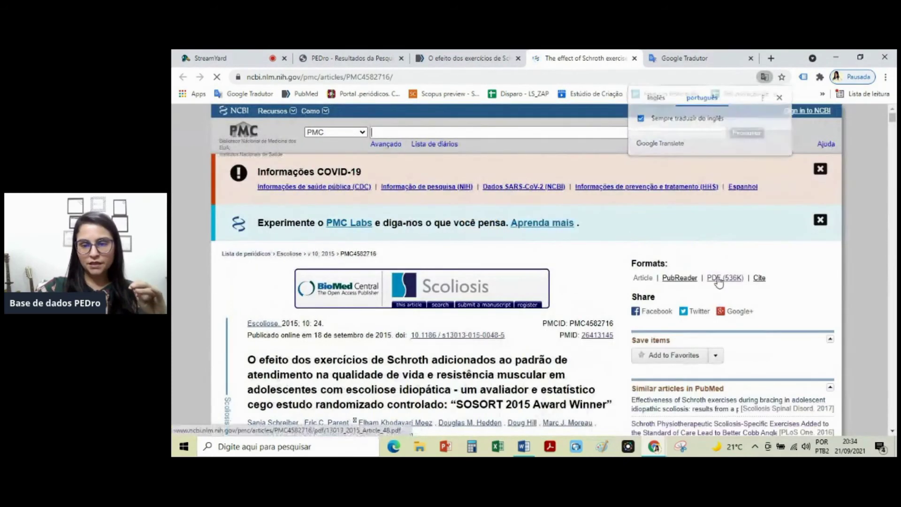
{"action": "left_click", "coordinate": [718, 278]}
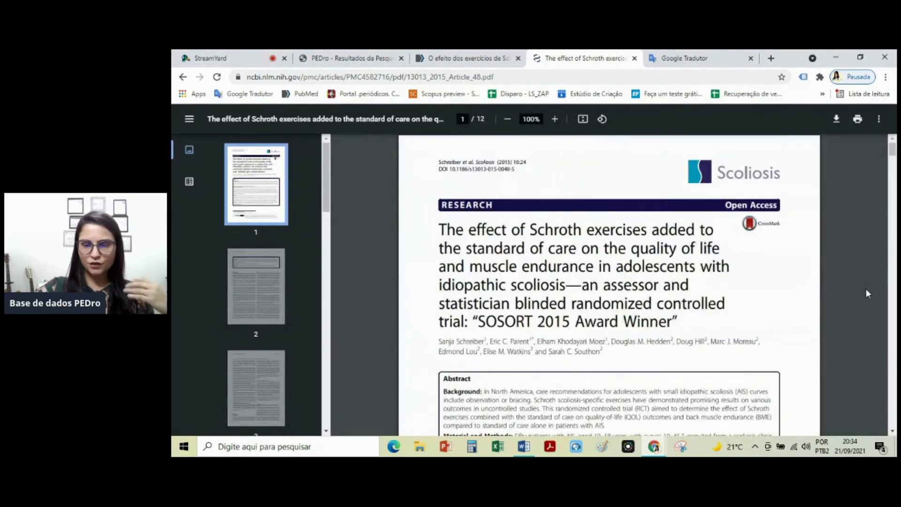
Step: Skim the full text of the "SOSORT 2015 Award Winner" article, from its abstract through methods and results to the reference list
{"action": "scroll", "coordinate": [867, 292], "scroll_direction": "down", "scroll_amount": 3}
{"action": "scroll", "coordinate": [861, 237], "scroll_direction": "down", "scroll_amount": 15}
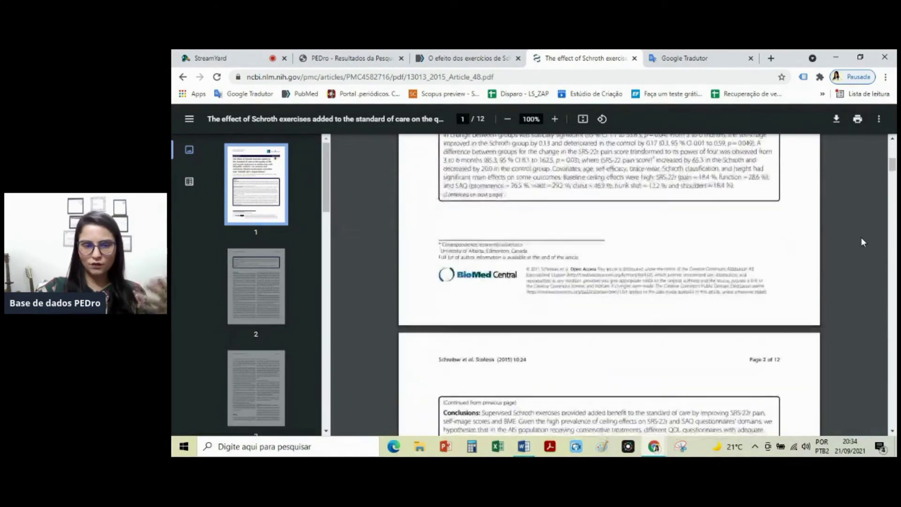
{"action": "scroll", "coordinate": [860, 237], "scroll_direction": "down", "scroll_amount": 15}
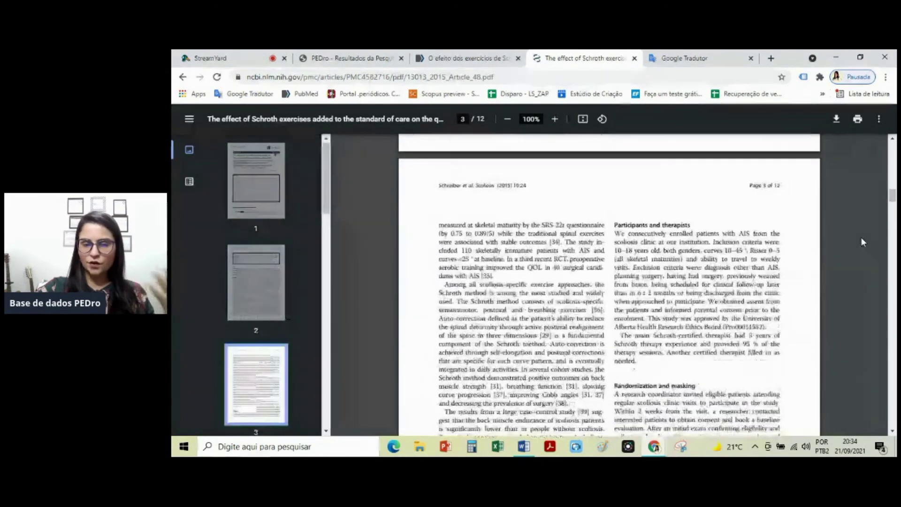
{"action": "scroll", "coordinate": [860, 237], "scroll_direction": "down", "scroll_amount": 2}
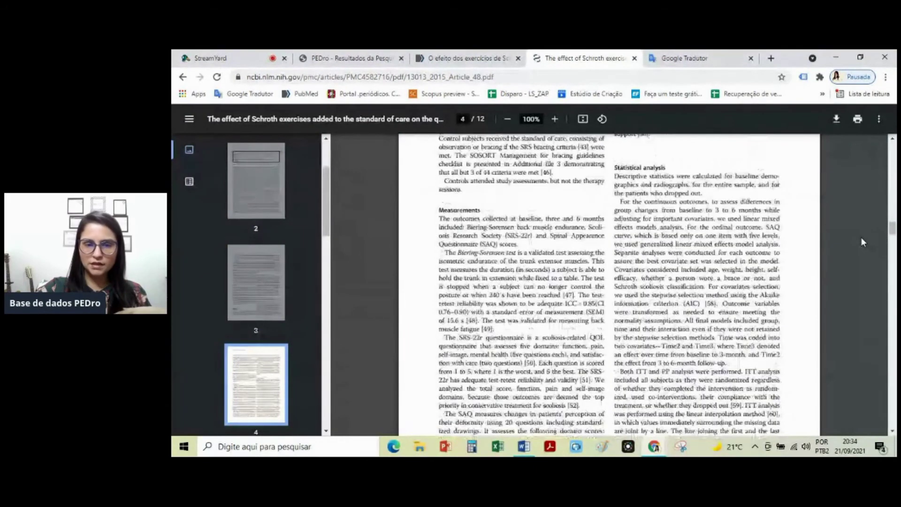
{"action": "scroll", "coordinate": [861, 237], "scroll_direction": "down", "scroll_amount": 1}
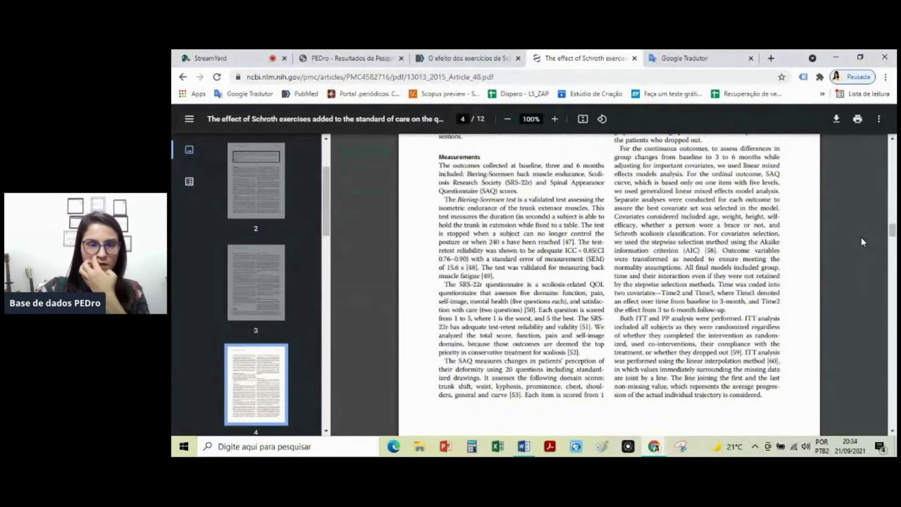
{"action": "scroll", "coordinate": [860, 238], "scroll_direction": "down", "scroll_amount": 7}
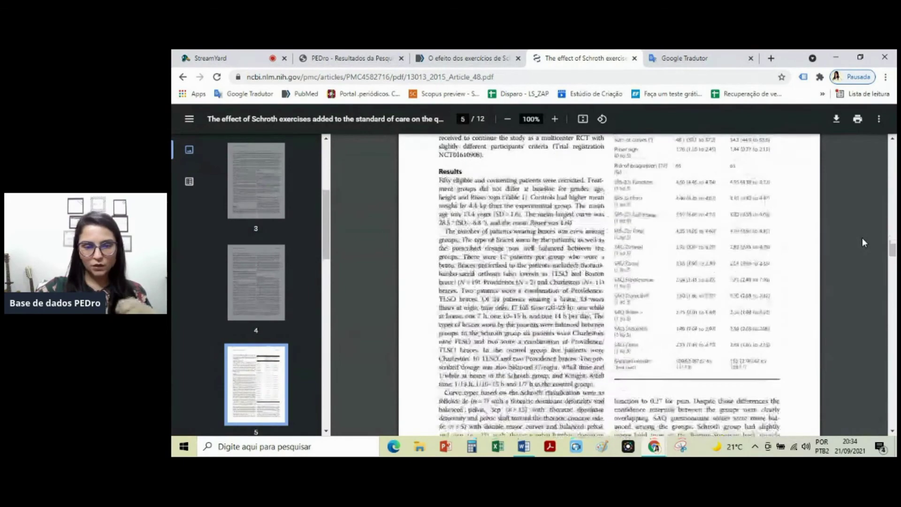
{"action": "scroll", "coordinate": [862, 238], "scroll_direction": "down", "scroll_amount": 15}
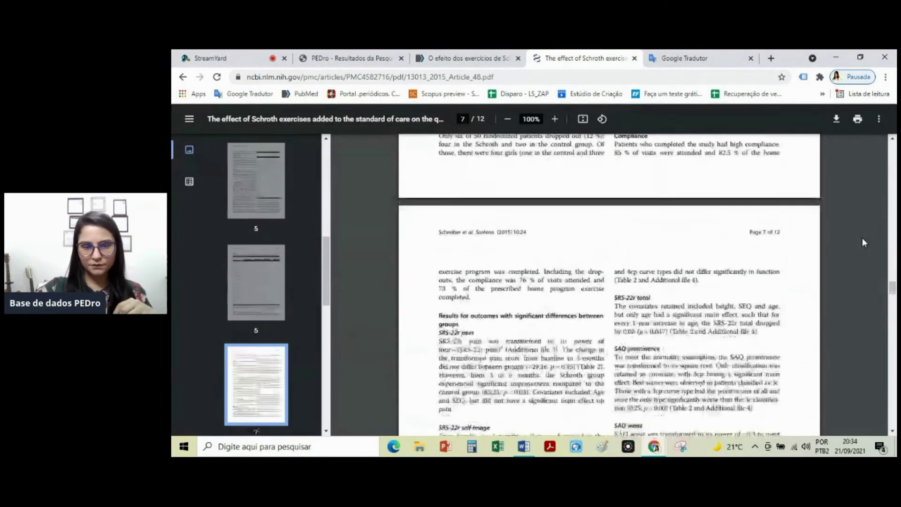
{"action": "scroll", "coordinate": [862, 238], "scroll_direction": "down", "scroll_amount": 15}
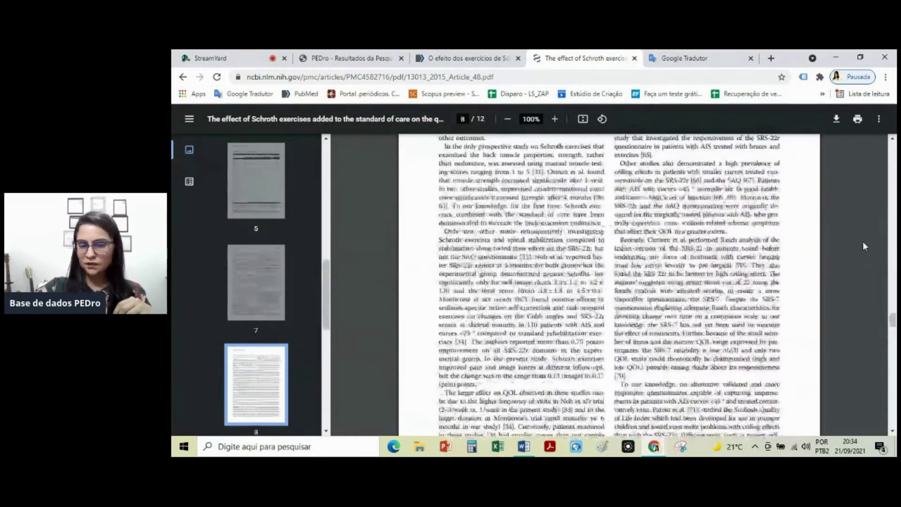
{"action": "scroll", "coordinate": [864, 242], "scroll_direction": "down", "scroll_amount": 15}
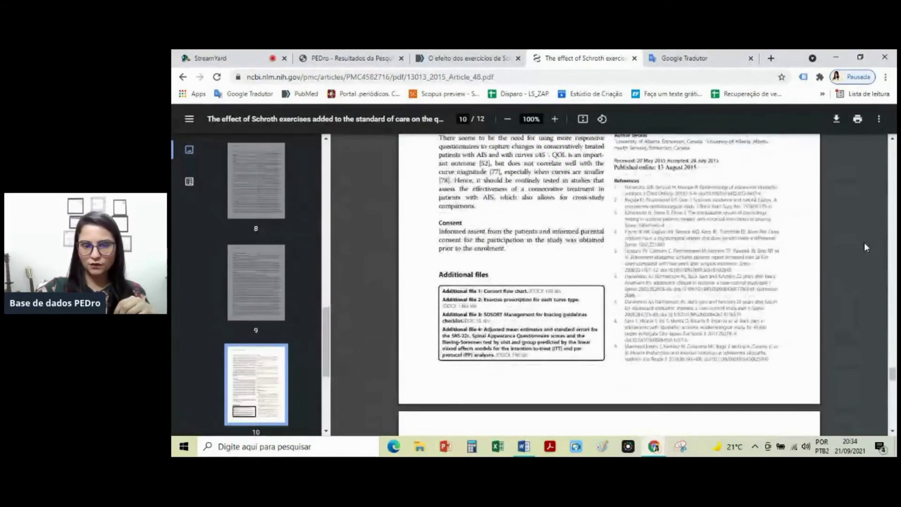
Step: Go back through the article to its measurements section and the Table 1 baseline characteristics on page 5
{"action": "scroll", "coordinate": [876, 235], "scroll_direction": "up", "scroll_amount": 20}
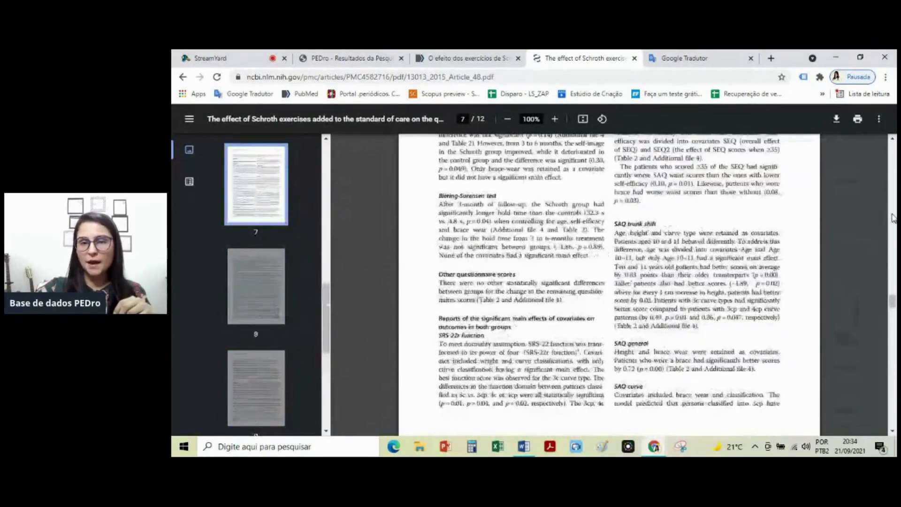
{"action": "scroll", "coordinate": [893, 217], "scroll_direction": "up", "scroll_amount": 20}
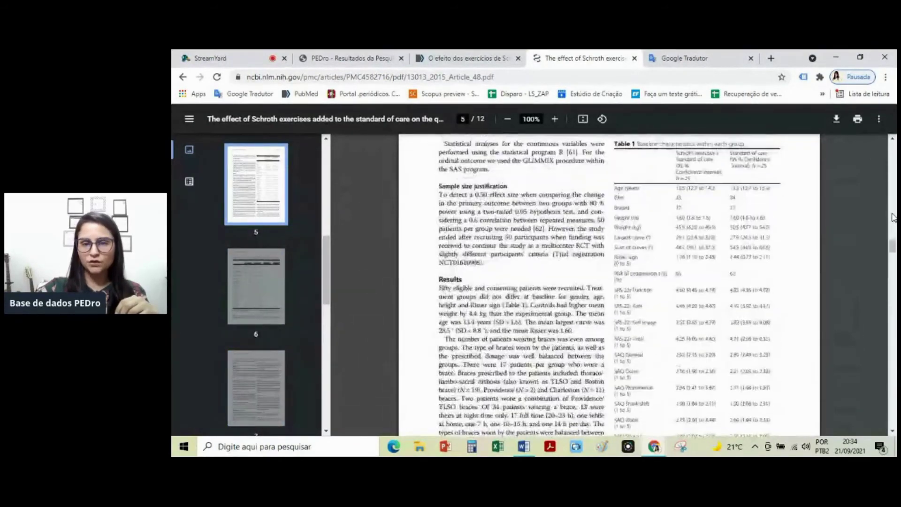
{"action": "scroll", "coordinate": [892, 217], "scroll_direction": "up", "scroll_amount": 6}
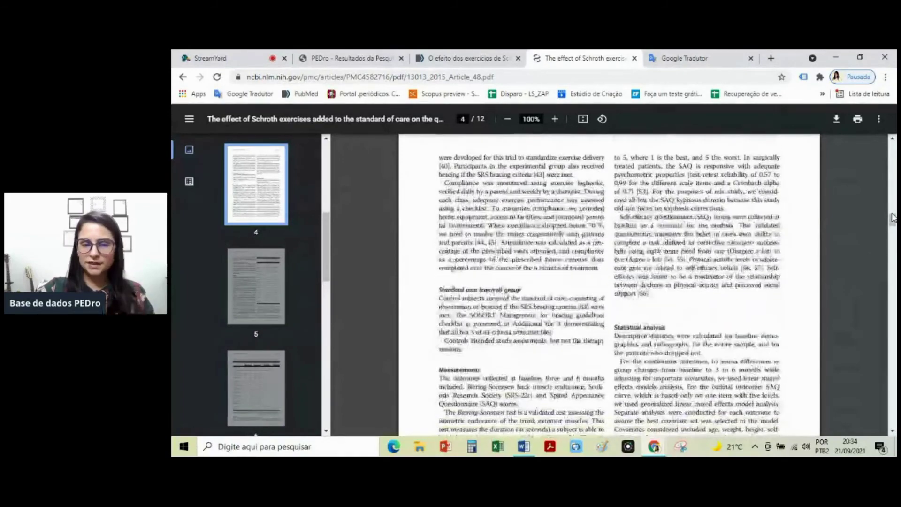
{"action": "scroll", "coordinate": [859, 244], "scroll_direction": "down", "scroll_amount": 5}
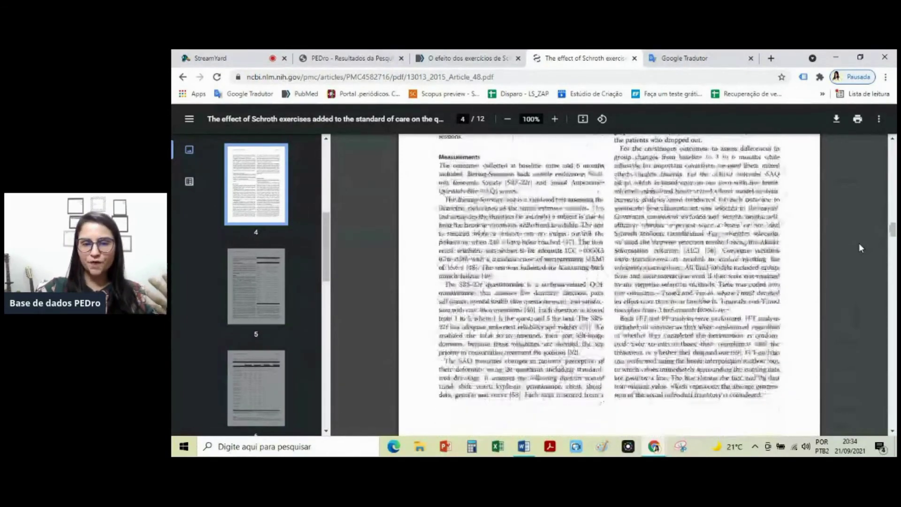
{"action": "scroll", "coordinate": [859, 243], "scroll_direction": "down", "scroll_amount": 8}
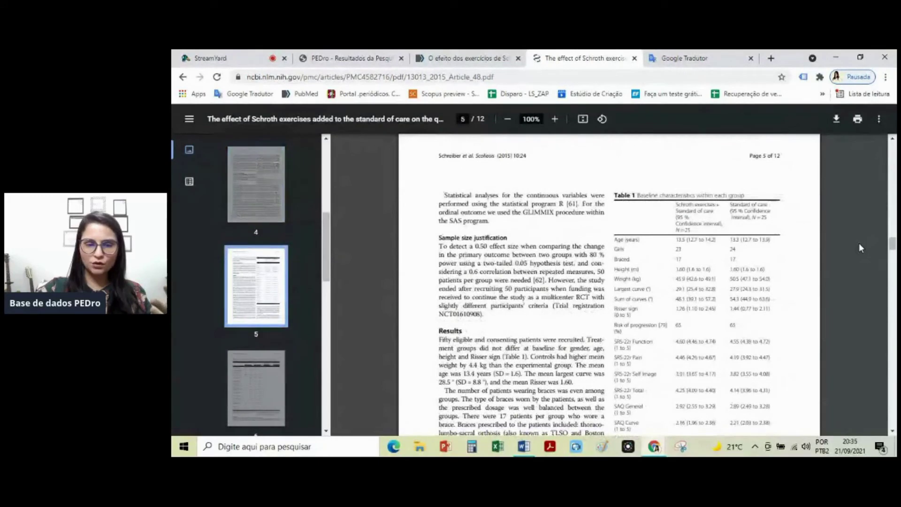
Step: Close the article PDF and its PubMed page, and return from the trial record to the Schroth results list of clinical trials
{"action": "left_click", "coordinate": [634, 59]}
{"action": "left_click", "coordinate": [518, 58]}
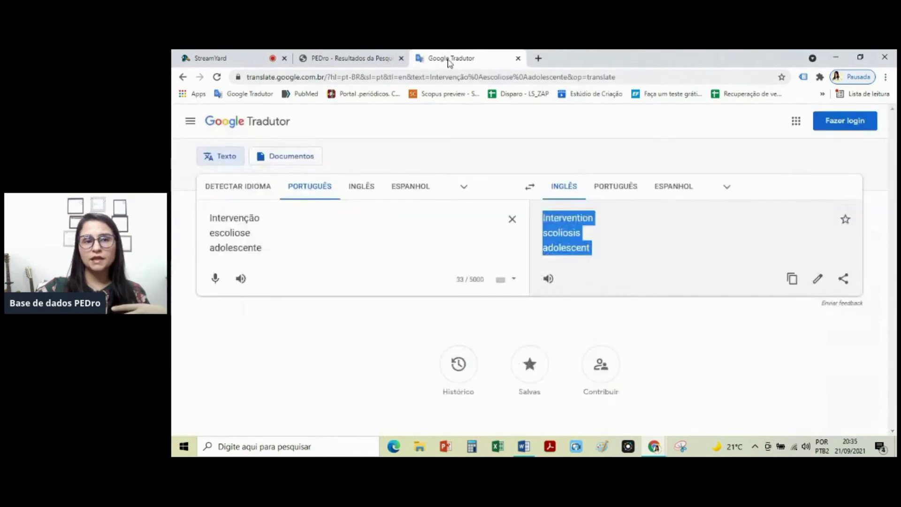
{"action": "left_click", "coordinate": [370, 58]}
{"action": "left_click", "coordinate": [183, 77]}
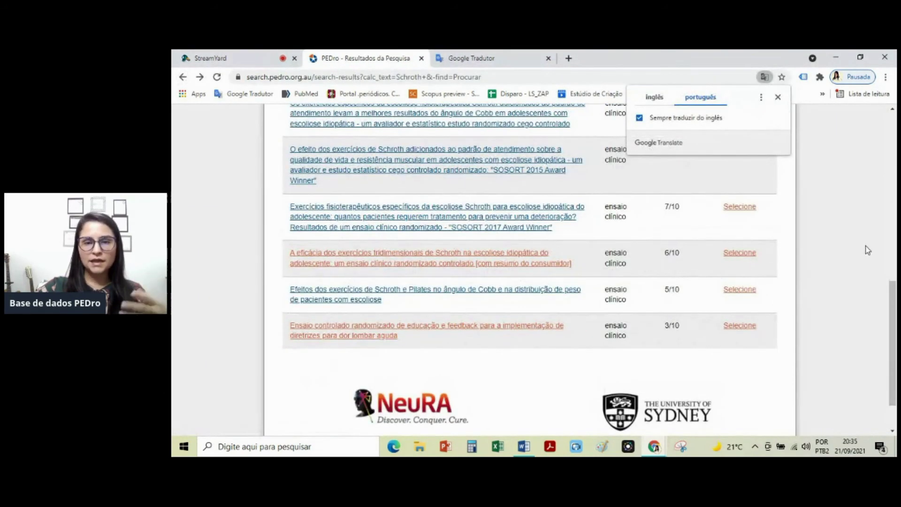
{"action": "scroll", "coordinate": [823, 209], "scroll_direction": "up", "scroll_amount": 2}
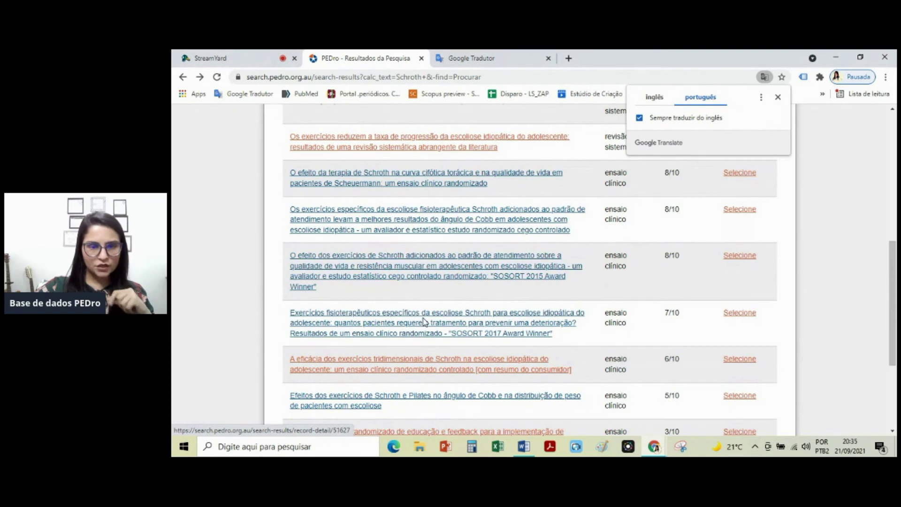
Step: Open the record of the 8/10 trial on Cobb angle outcomes and reach its PDF through PubMed and the free PMC full text
{"action": "left_click", "coordinate": [443, 230]}
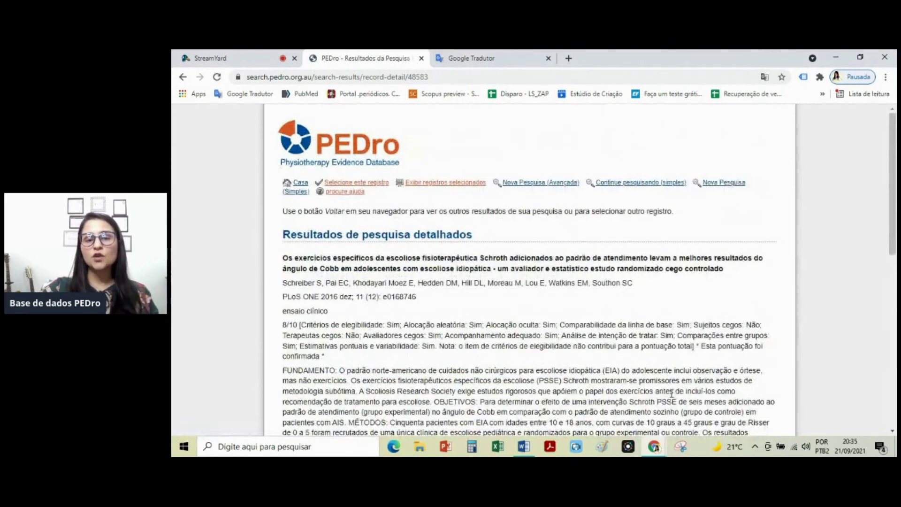
{"action": "scroll", "coordinate": [522, 298], "scroll_direction": "down", "scroll_amount": 3}
{"action": "scroll", "coordinate": [523, 299], "scroll_direction": "down", "scroll_amount": 6}
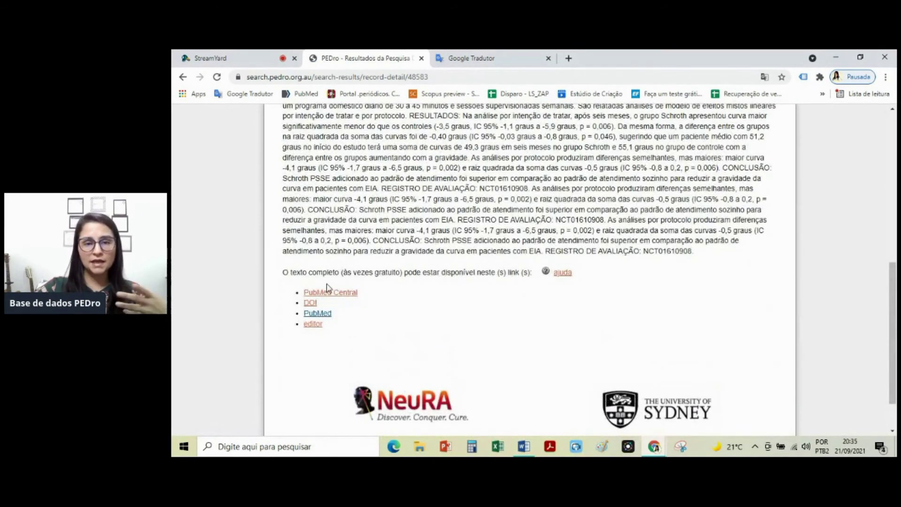
{"action": "left_click", "coordinate": [318, 313]}
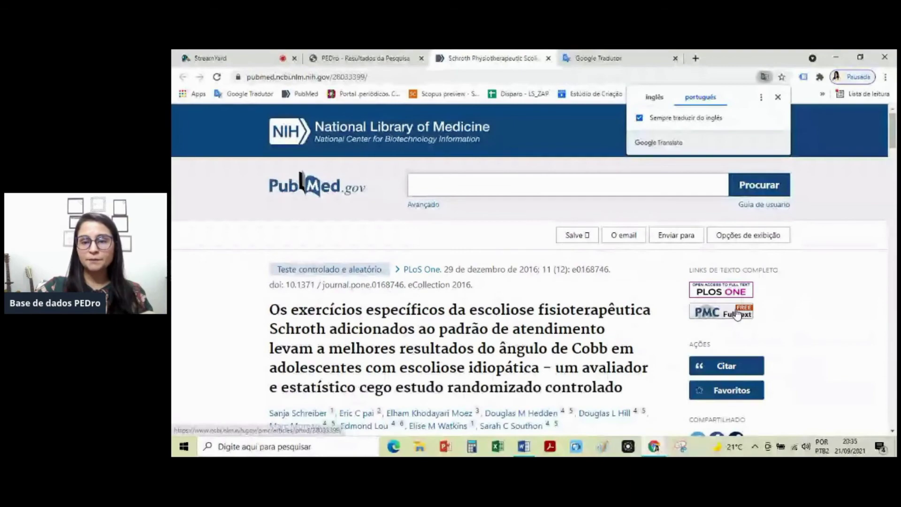
{"action": "left_click", "coordinate": [737, 315]}
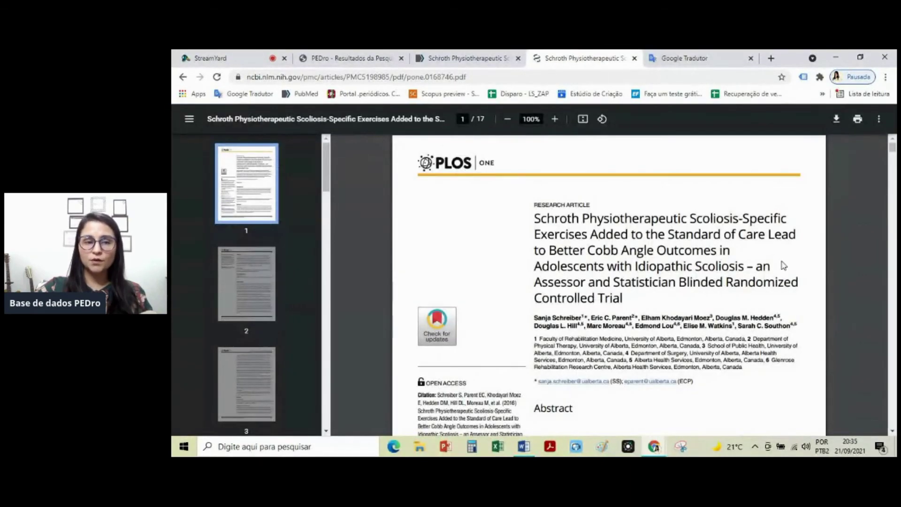
Step: Skim the abstract of the PLOS ONE article and briefly highlight the end of its title naming the controlled trial design
{"action": "scroll", "coordinate": [799, 263], "scroll_direction": "down", "scroll_amount": 10}
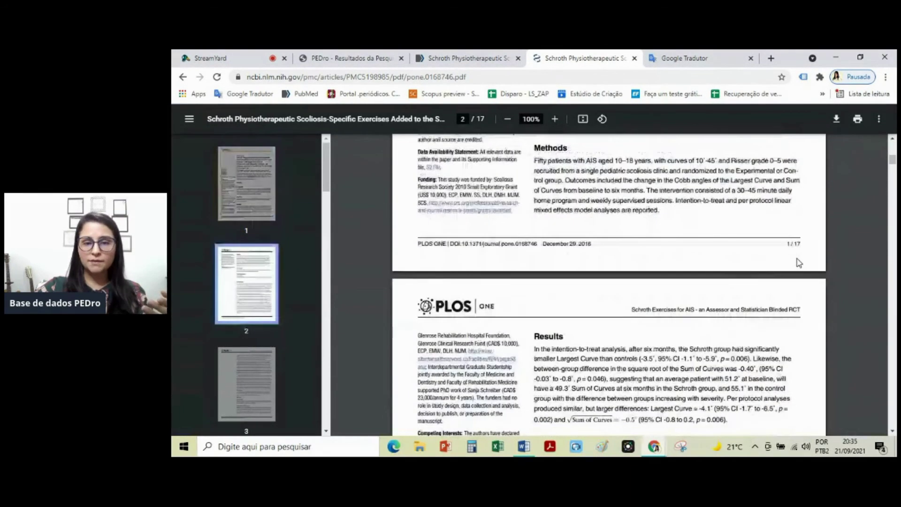
{"action": "scroll", "coordinate": [799, 263], "scroll_direction": "down", "scroll_amount": 5}
{"action": "scroll", "coordinate": [799, 263], "scroll_direction": "up", "scroll_amount": 8}
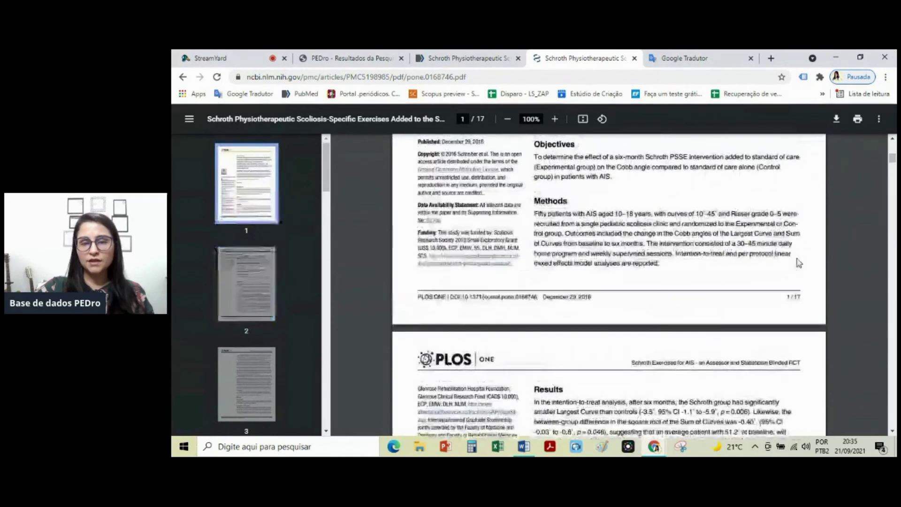
{"action": "scroll", "coordinate": [799, 262], "scroll_direction": "up", "scroll_amount": 4}
{"action": "scroll", "coordinate": [799, 262], "scroll_direction": "up", "scroll_amount": 3}
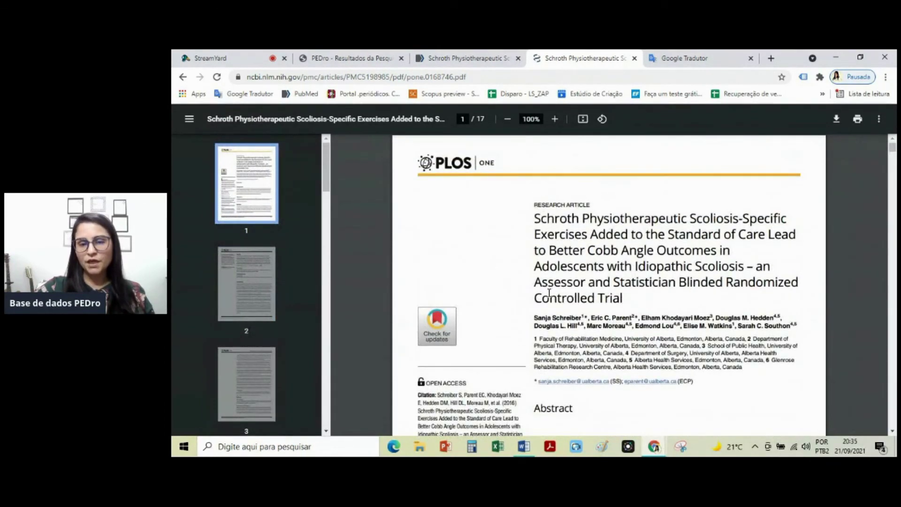
{"action": "left_click_drag", "start_coordinate": [542, 294], "coordinate": [645, 301]}
{"action": "left_click", "coordinate": [717, 287]}
Step: Briefly highlight the participants' age range, 10–18 years, and the curve range, 10°-45°, in the abstract's Methods paragraph
{"action": "scroll", "coordinate": [717, 286], "scroll_direction": "down", "scroll_amount": 1}
{"action": "scroll", "coordinate": [802, 315], "scroll_direction": "down", "scroll_amount": 6}
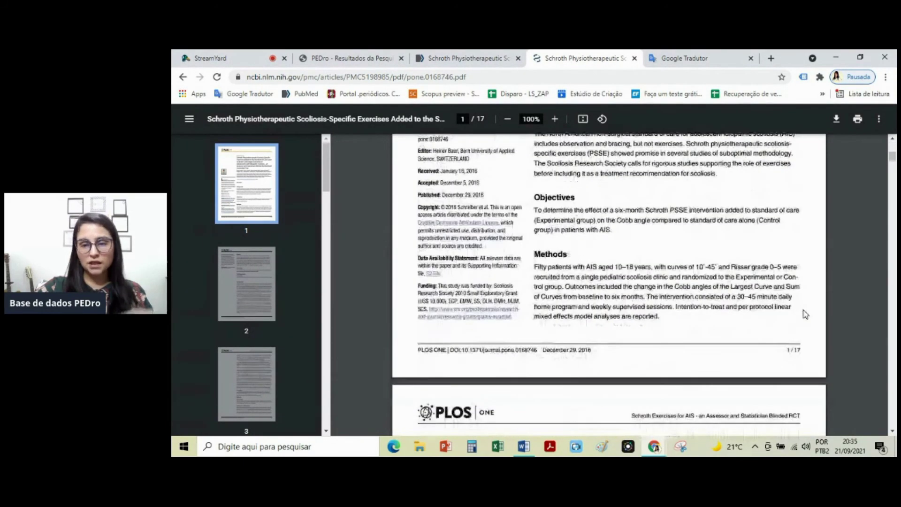
{"action": "scroll", "coordinate": [803, 313], "scroll_direction": "down", "scroll_amount": 2}
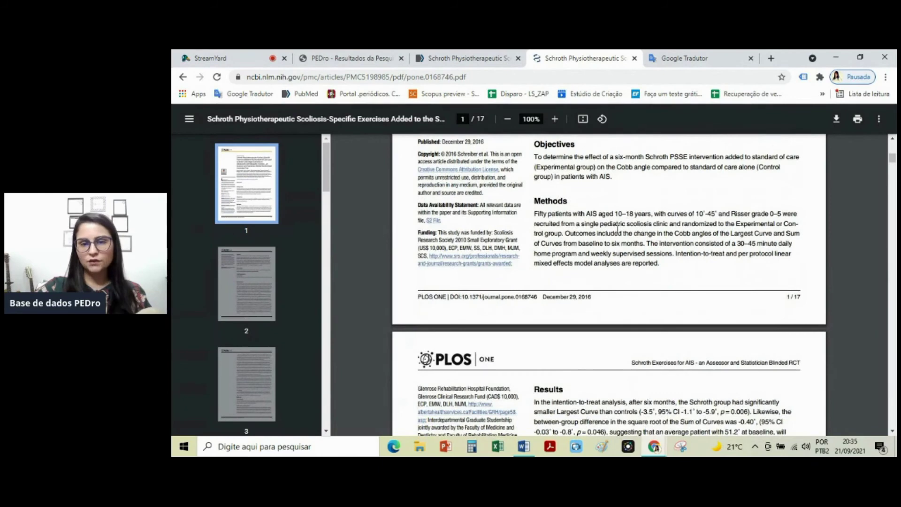
{"action": "left_click_drag", "start_coordinate": [612, 214], "coordinate": [652, 212]}
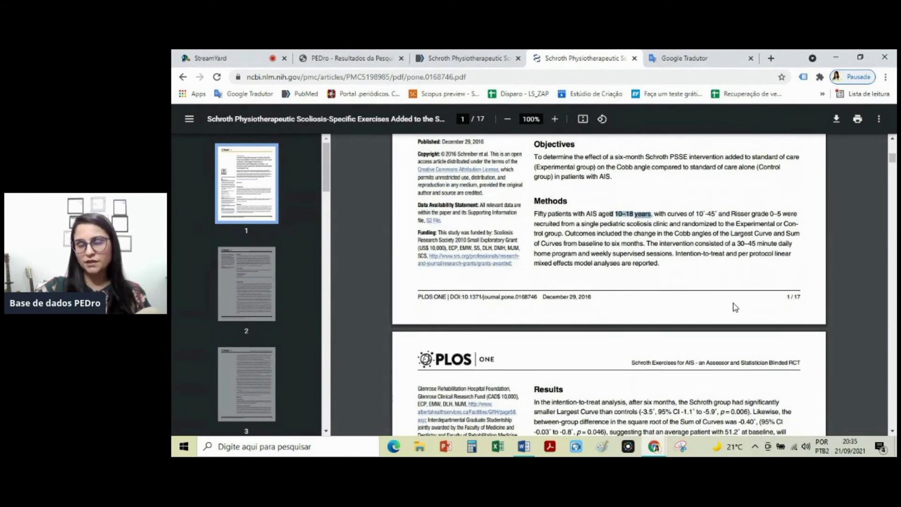
{"action": "left_click", "coordinate": [755, 286]}
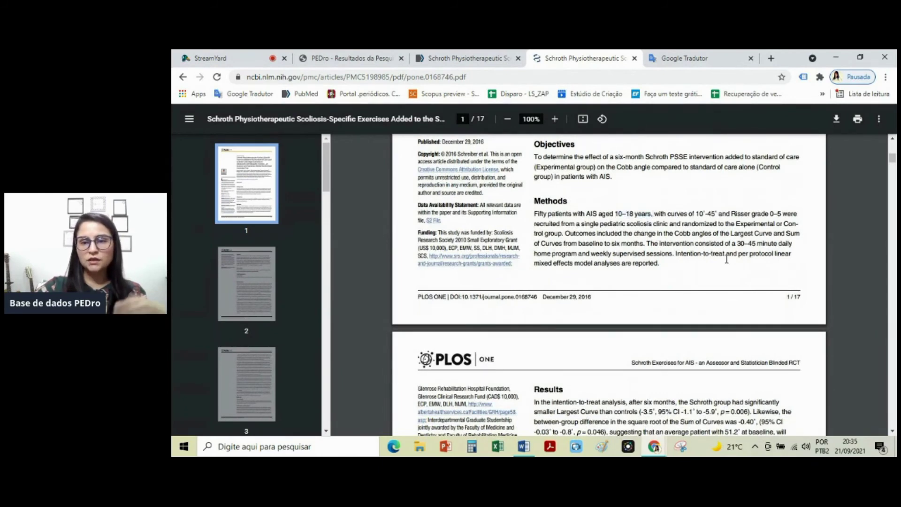
{"action": "scroll", "coordinate": [718, 216], "scroll_direction": "down", "scroll_amount": 2}
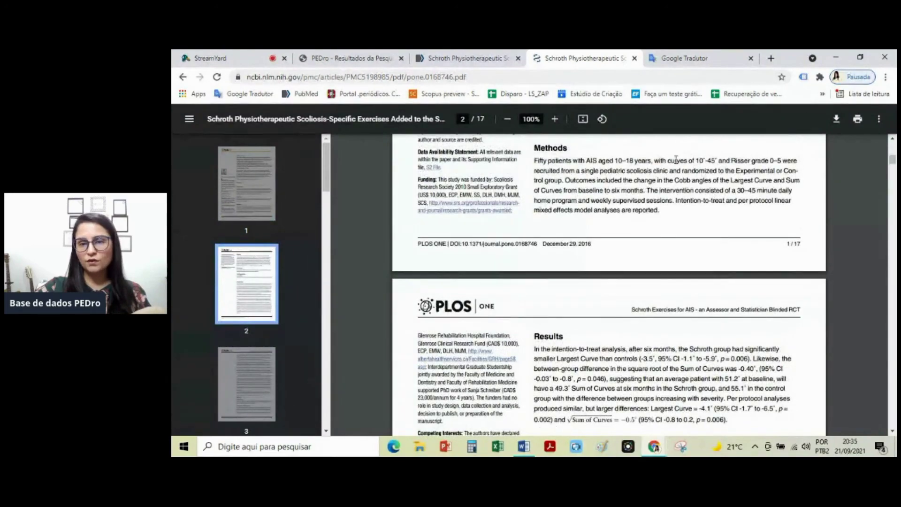
{"action": "left_click_drag", "start_coordinate": [676, 162], "coordinate": [711, 163]}
{"action": "left_click", "coordinate": [701, 235]}
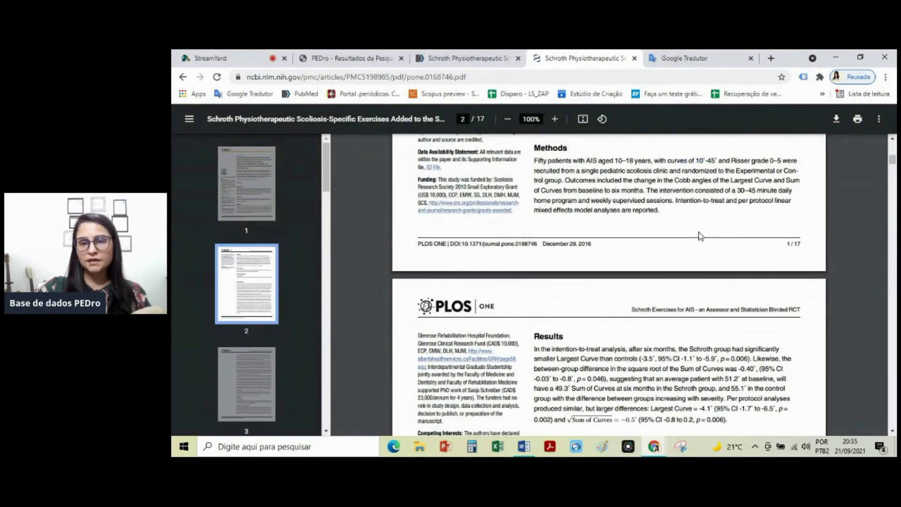
Step: Examine the article's study design, the CONSORT flow diagram on page 4 and the inclusion criteria on page 5
{"action": "scroll", "coordinate": [699, 227], "scroll_direction": "down", "scroll_amount": 10}
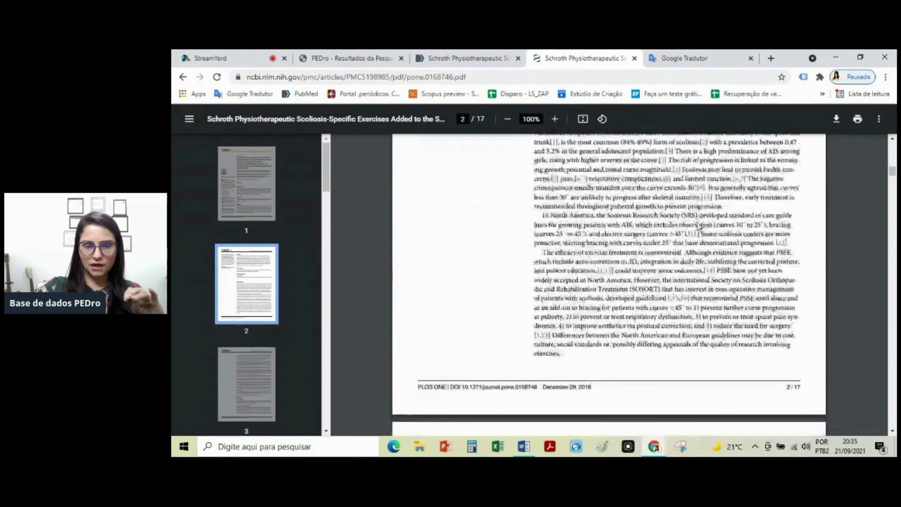
{"action": "scroll", "coordinate": [699, 226], "scroll_direction": "down", "scroll_amount": 8}
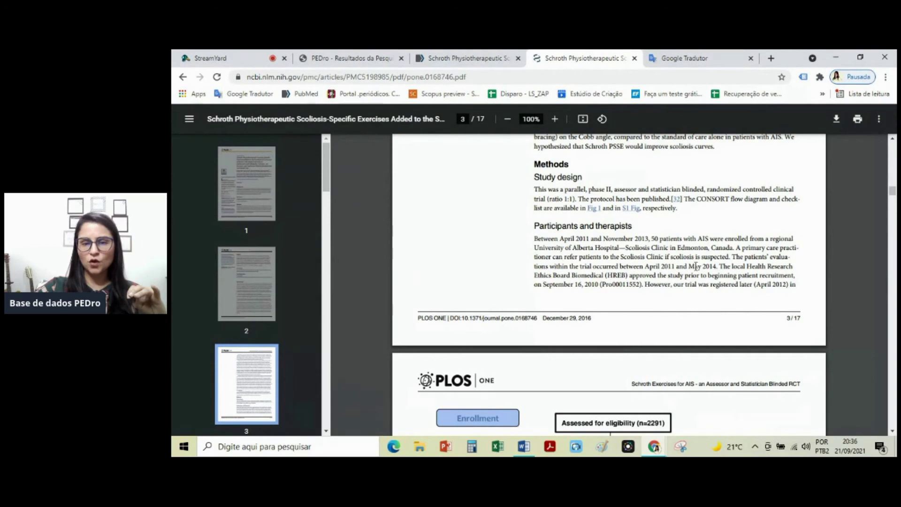
{"action": "scroll", "coordinate": [718, 280], "scroll_direction": "down", "scroll_amount": 9}
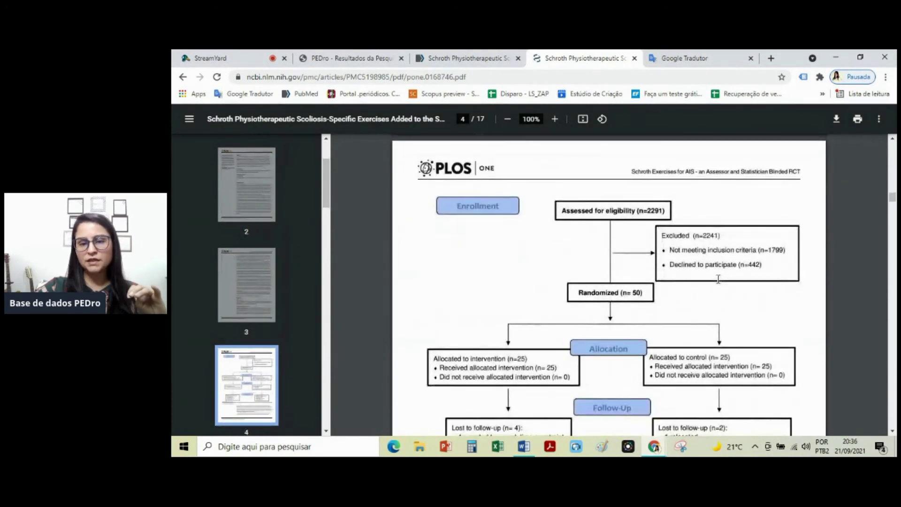
{"action": "scroll", "coordinate": [732, 261], "scroll_direction": "up", "scroll_amount": 1}
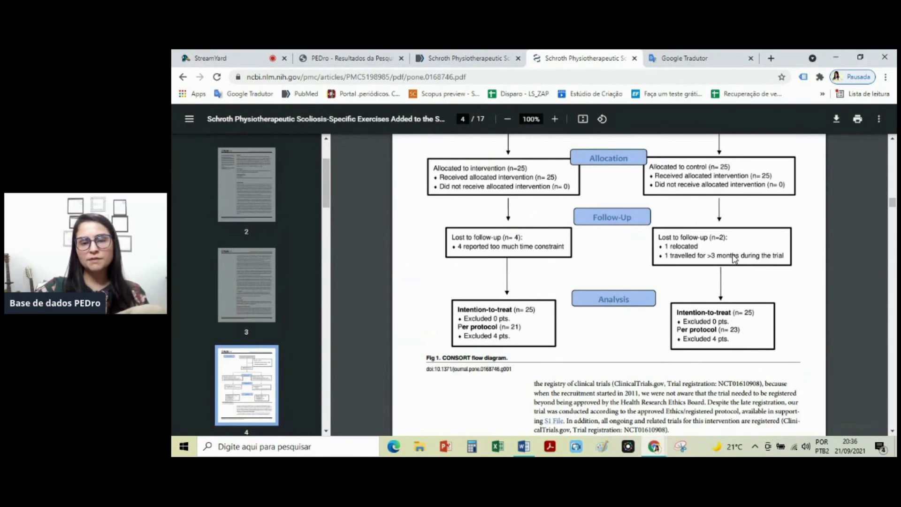
{"action": "scroll", "coordinate": [735, 259], "scroll_direction": "up", "scroll_amount": 3}
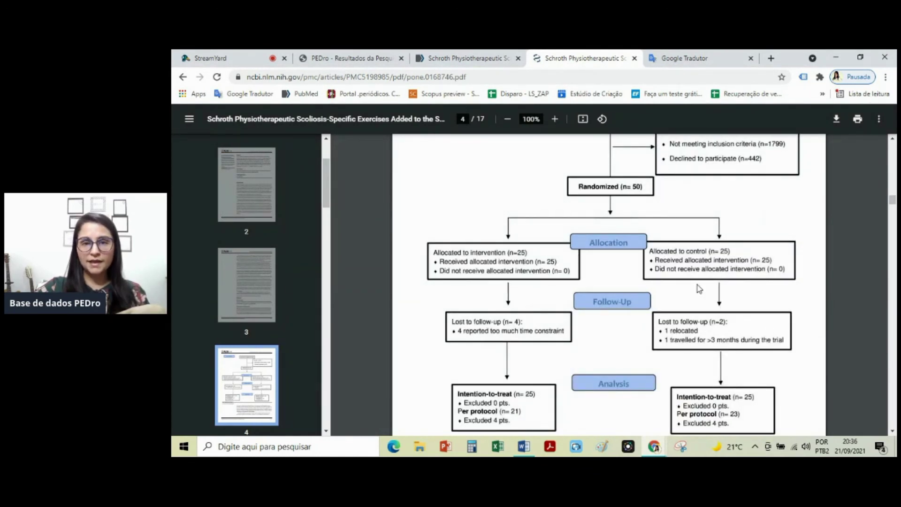
{"action": "scroll", "coordinate": [707, 294], "scroll_direction": "down", "scroll_amount": 15}
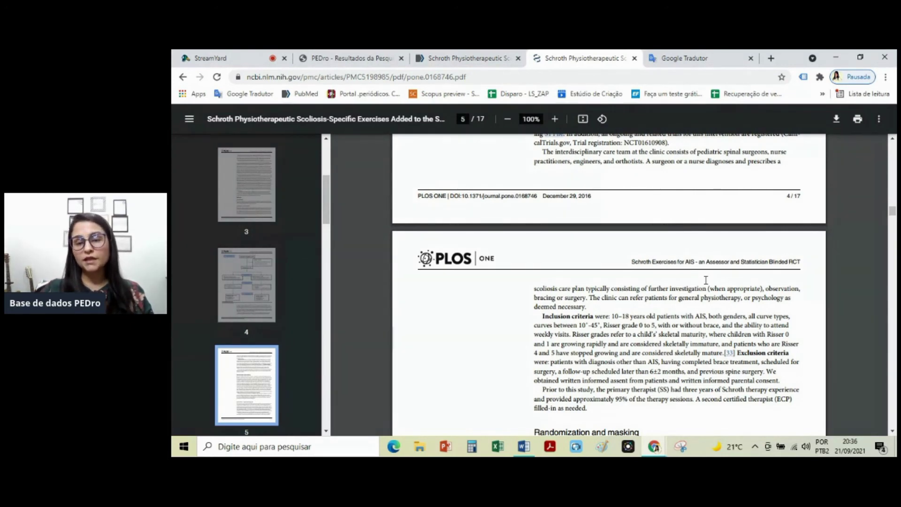
Step: Read the article's randomization and intervention sections on pages 5 and 6, briefly highlighting "experimental group" in the intervention heading
{"action": "scroll", "coordinate": [613, 264], "scroll_direction": "down", "scroll_amount": 3}
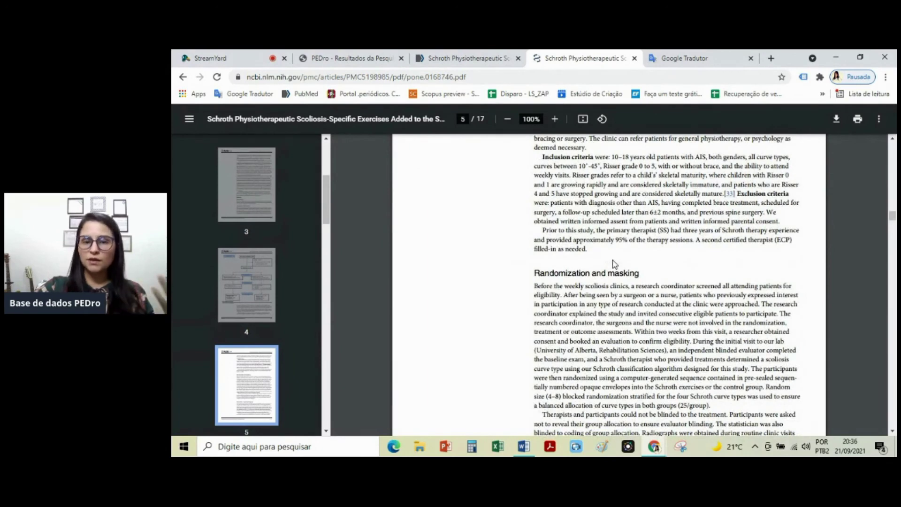
{"action": "scroll", "coordinate": [613, 264], "scroll_direction": "down", "scroll_amount": 1}
{"action": "scroll", "coordinate": [614, 263], "scroll_direction": "down", "scroll_amount": 3}
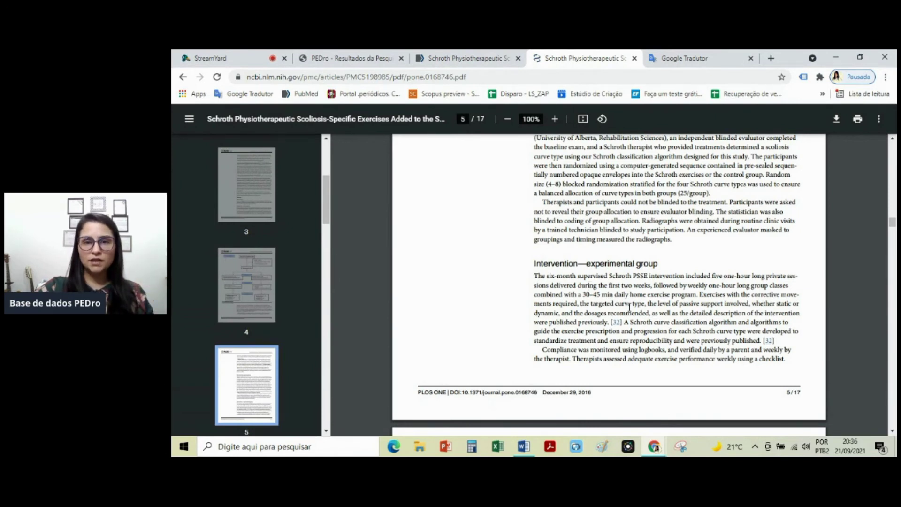
{"action": "scroll", "coordinate": [629, 308], "scroll_direction": "down", "scroll_amount": 5}
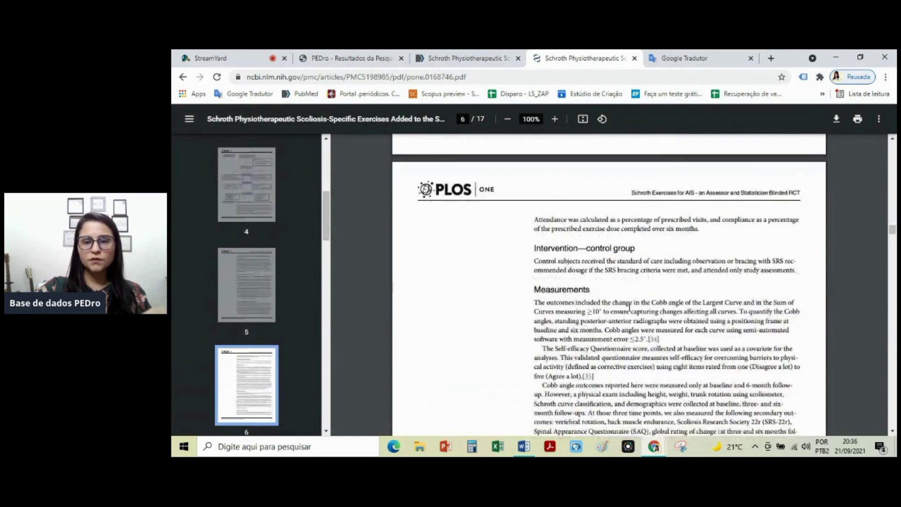
{"action": "scroll", "coordinate": [591, 279], "scroll_direction": "up", "scroll_amount": 5}
{"action": "left_click_drag", "start_coordinate": [578, 263], "coordinate": [659, 263]}
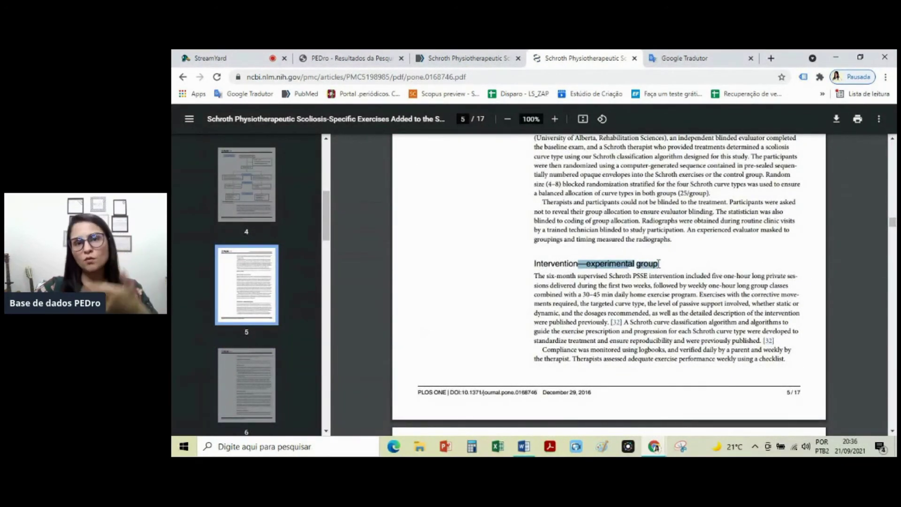
{"action": "left_click", "coordinate": [657, 266]}
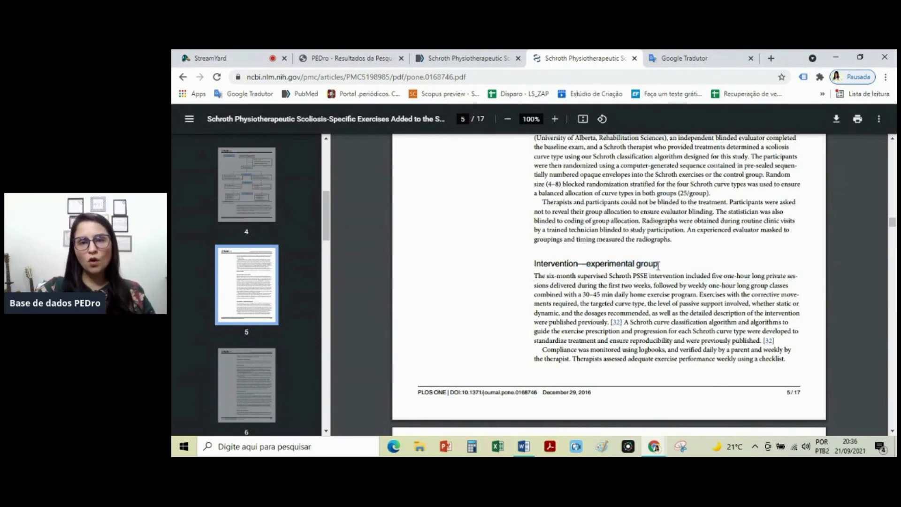
{"action": "scroll", "coordinate": [657, 266], "scroll_direction": "down", "scroll_amount": 5}
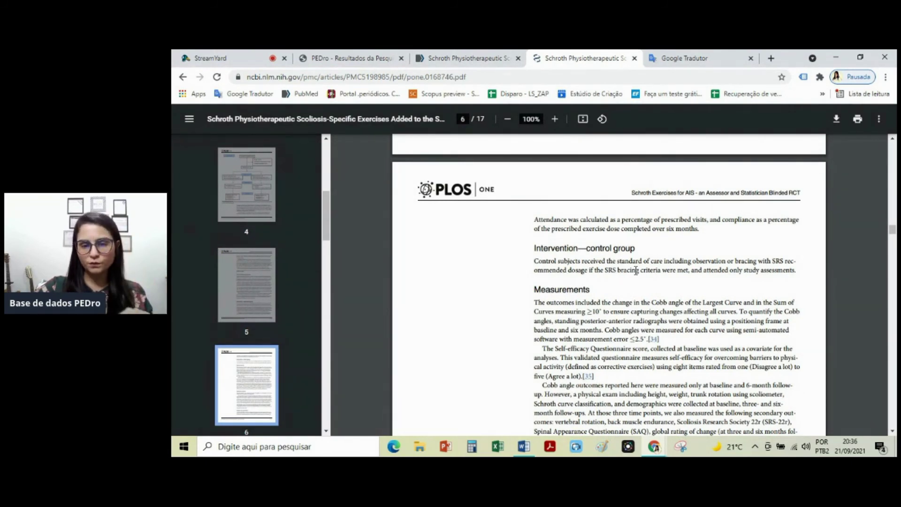
Step: Skim the measurements, results and discussion up to the Conclusion on page 14, briefly highlighting a few words in its paragraph
{"action": "scroll", "coordinate": [636, 270], "scroll_direction": "down", "scroll_amount": 6}
{"action": "scroll", "coordinate": [636, 271], "scroll_direction": "down", "scroll_amount": 6}
{"action": "scroll", "coordinate": [635, 270], "scroll_direction": "down", "scroll_amount": 15}
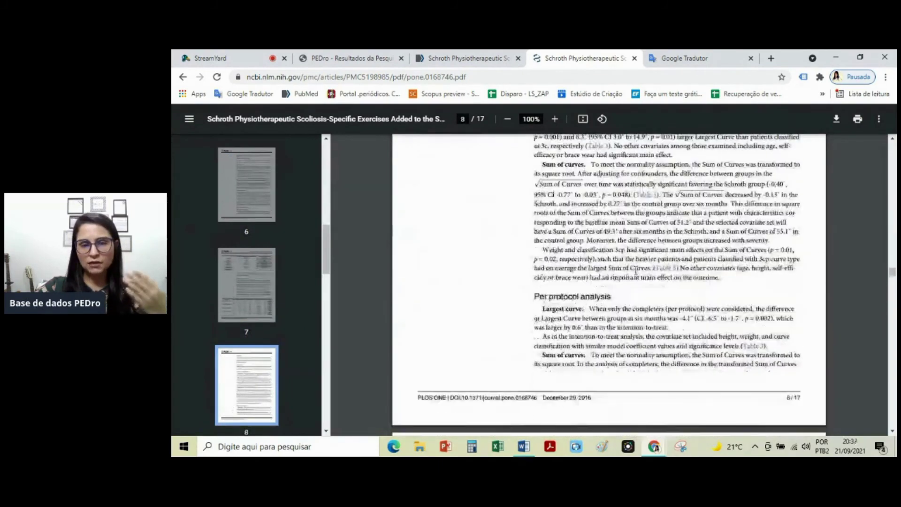
{"action": "scroll", "coordinate": [636, 271], "scroll_direction": "down", "scroll_amount": 12}
{"action": "scroll", "coordinate": [636, 271], "scroll_direction": "down", "scroll_amount": 12}
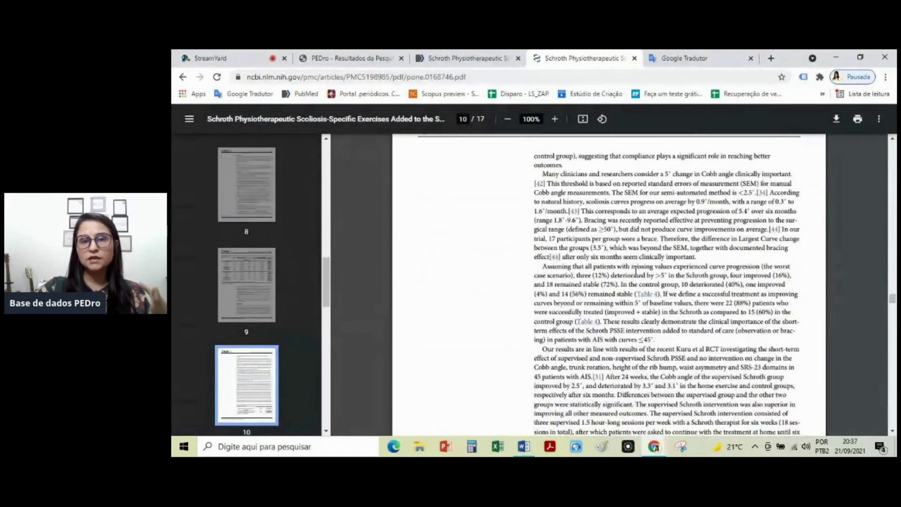
{"action": "scroll", "coordinate": [641, 276], "scroll_direction": "down", "scroll_amount": 15}
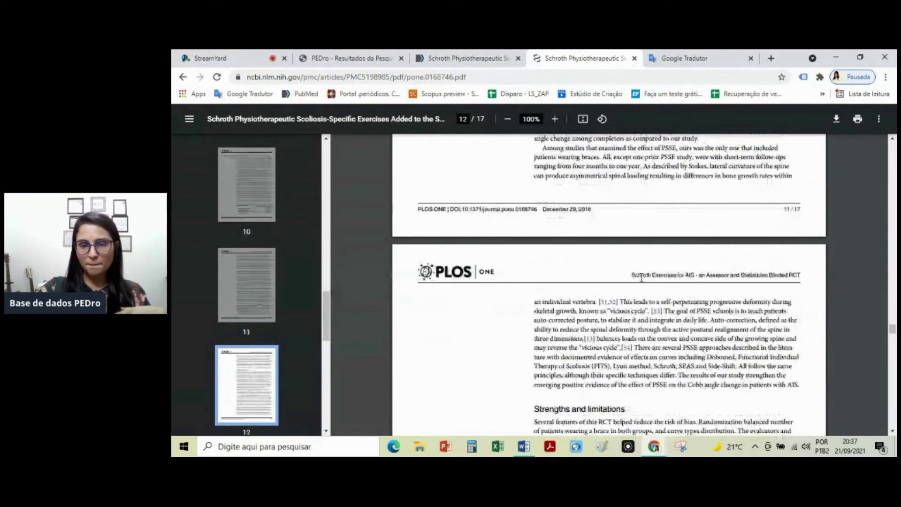
{"action": "scroll", "coordinate": [641, 277], "scroll_direction": "down", "scroll_amount": 15}
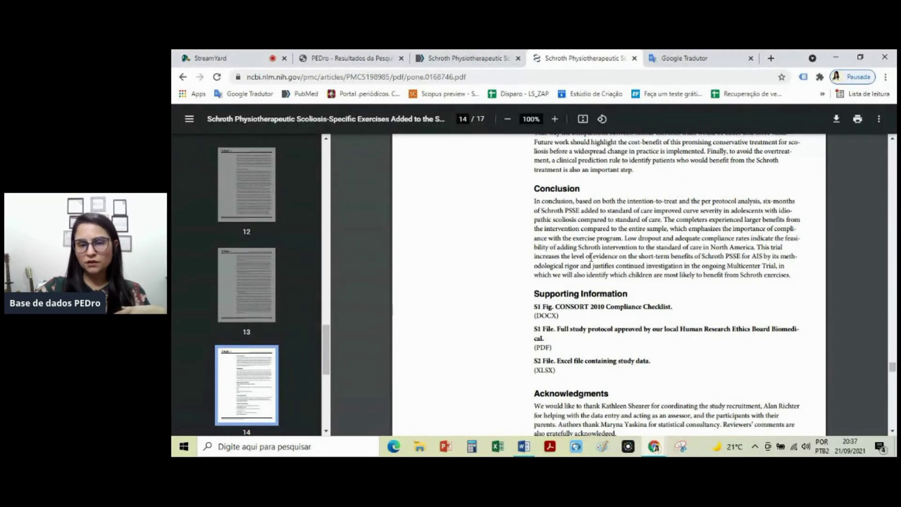
{"action": "left_click_drag", "start_coordinate": [577, 248], "coordinate": [605, 249]}
{"action": "left_click", "coordinate": [480, 203]}
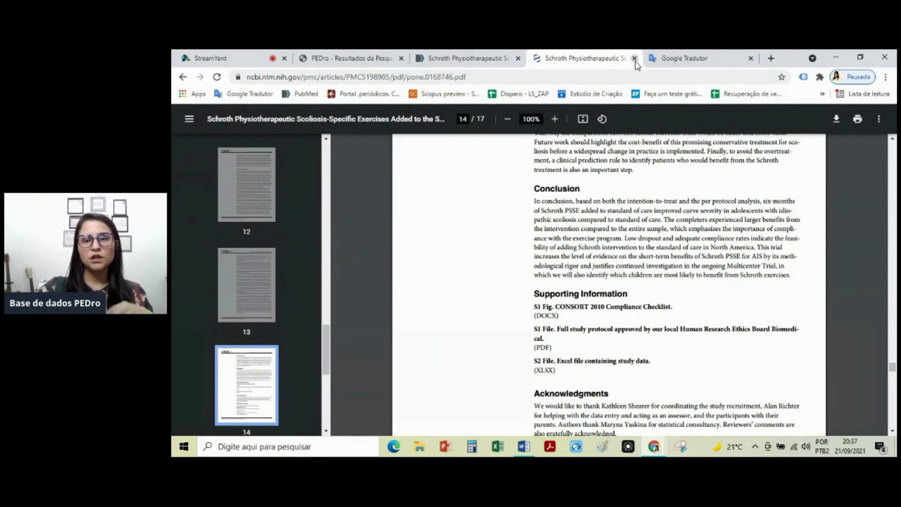
Step: Close the article PDF and the PubMed page, return from the PEDro record to the Schroth search results and dismiss the translation popup
{"action": "left_click", "coordinate": [635, 59]}
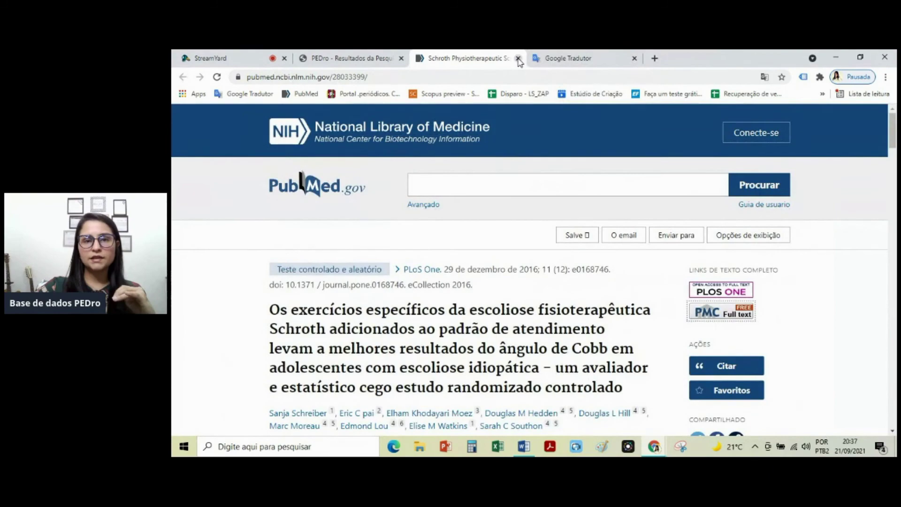
{"action": "left_click", "coordinate": [518, 59]}
{"action": "left_click", "coordinate": [365, 64]}
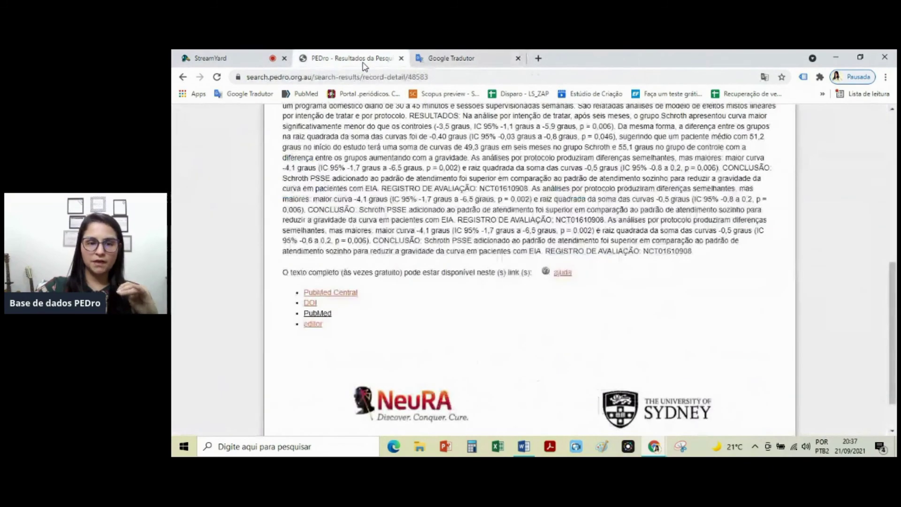
{"action": "scroll", "coordinate": [423, 260], "scroll_direction": "up", "scroll_amount": 15}
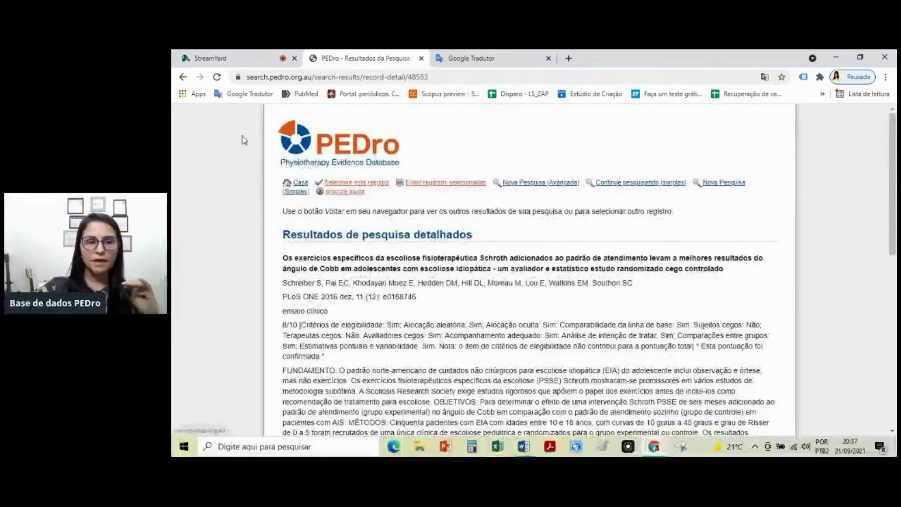
{"action": "left_click", "coordinate": [183, 77]}
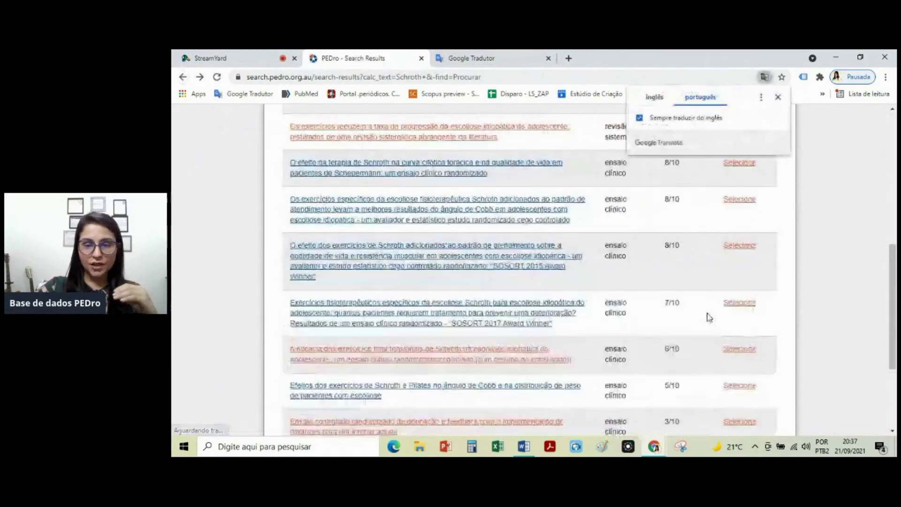
{"action": "left_click", "coordinate": [777, 97]}
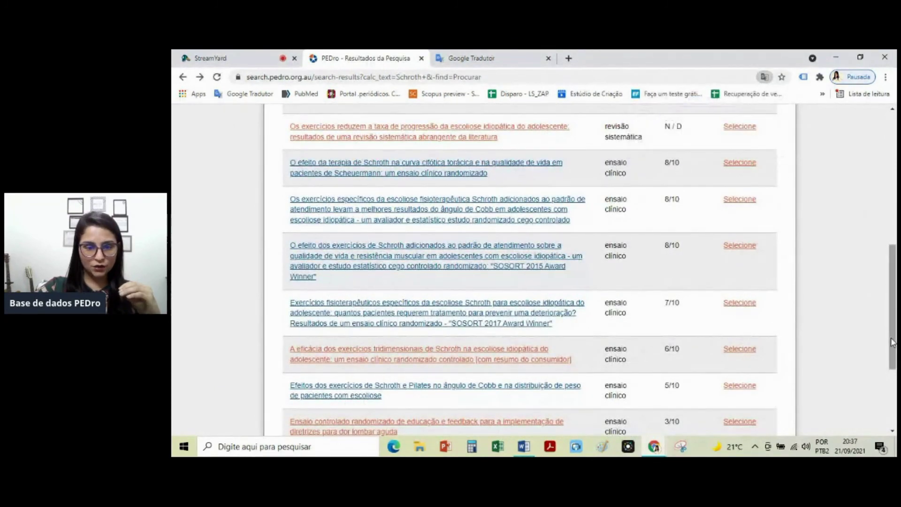
Step: Compare the clinical trials' scores in the Schroth results, briefly highlighting the 5/10 score of the Schroth and Pilates trial
{"action": "scroll", "coordinate": [861, 323], "scroll_direction": "down", "scroll_amount": 3}
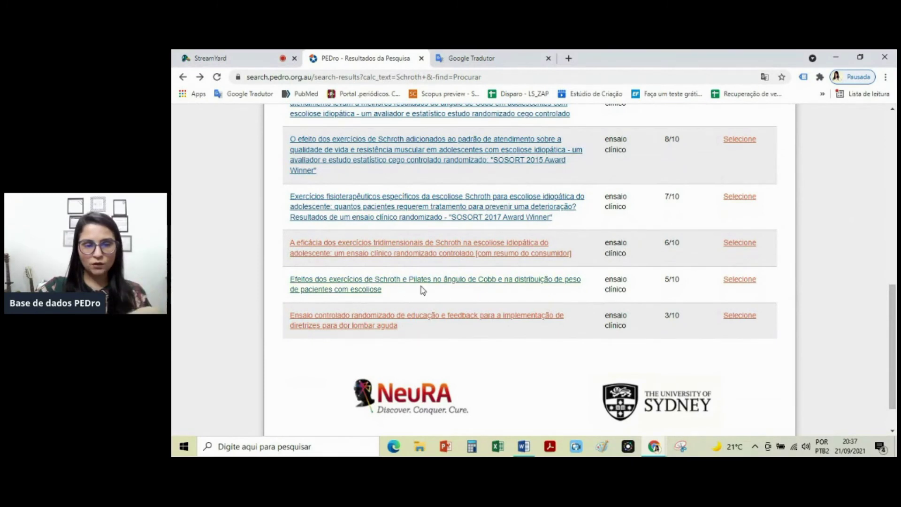
{"action": "left_click_drag", "start_coordinate": [688, 288], "coordinate": [662, 287]}
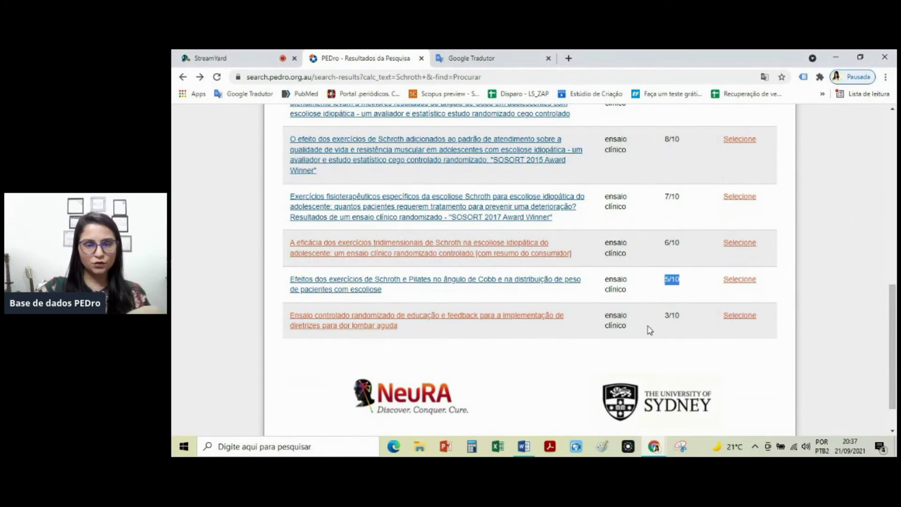
{"action": "left_click", "coordinate": [549, 363]}
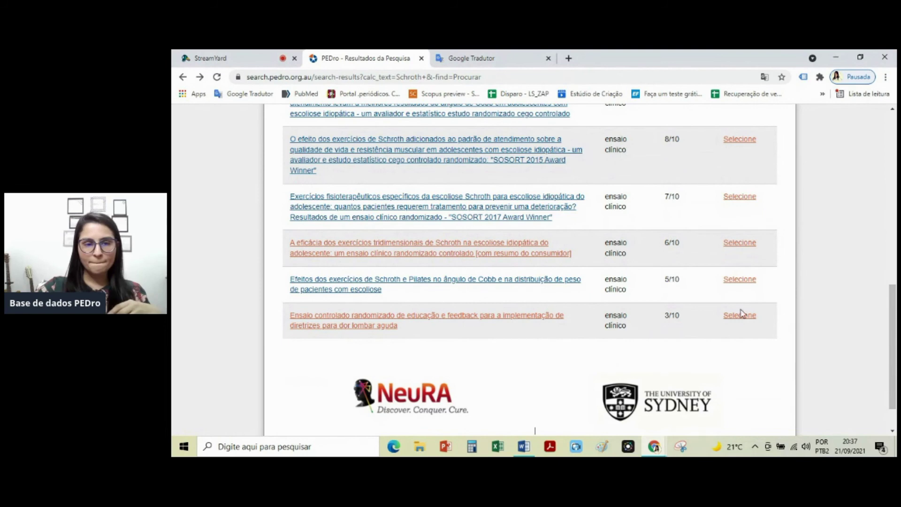
{"action": "scroll", "coordinate": [855, 304], "scroll_direction": "down", "scroll_amount": 1}
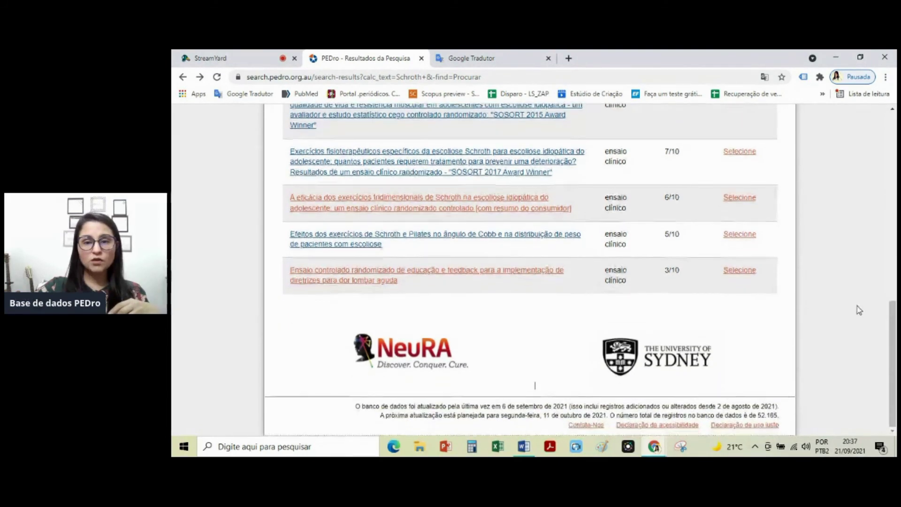
{"action": "scroll", "coordinate": [857, 307], "scroll_direction": "up", "scroll_amount": 3}
{"action": "scroll", "coordinate": [842, 322], "scroll_direction": "down", "scroll_amount": 2}
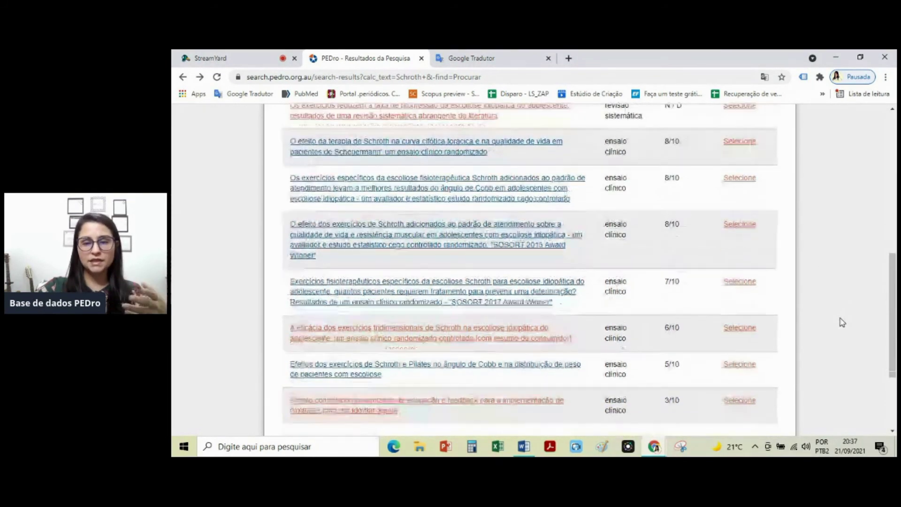
{"action": "scroll", "coordinate": [869, 272], "scroll_direction": "up", "scroll_amount": 3}
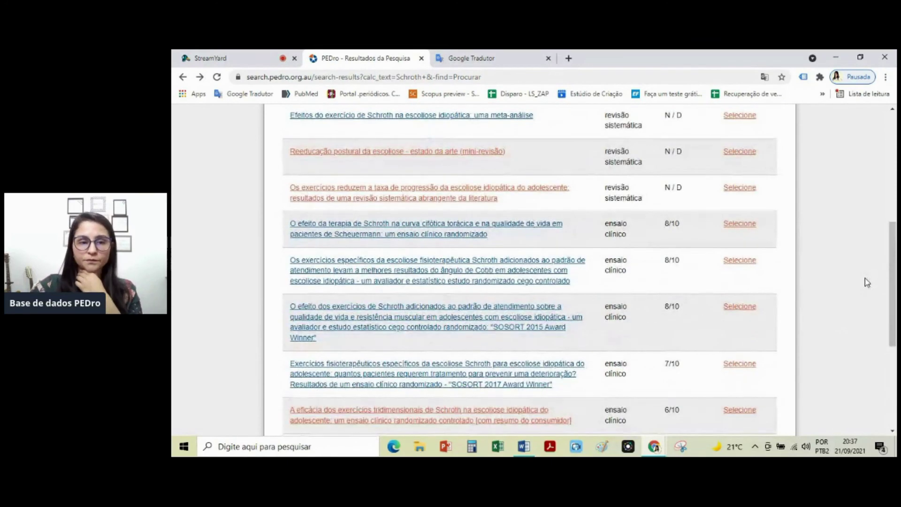
Step: Switch to the StreamYard studio and set the broadcast layout to show only the presenter's camera
{"action": "left_click", "coordinate": [259, 60]}
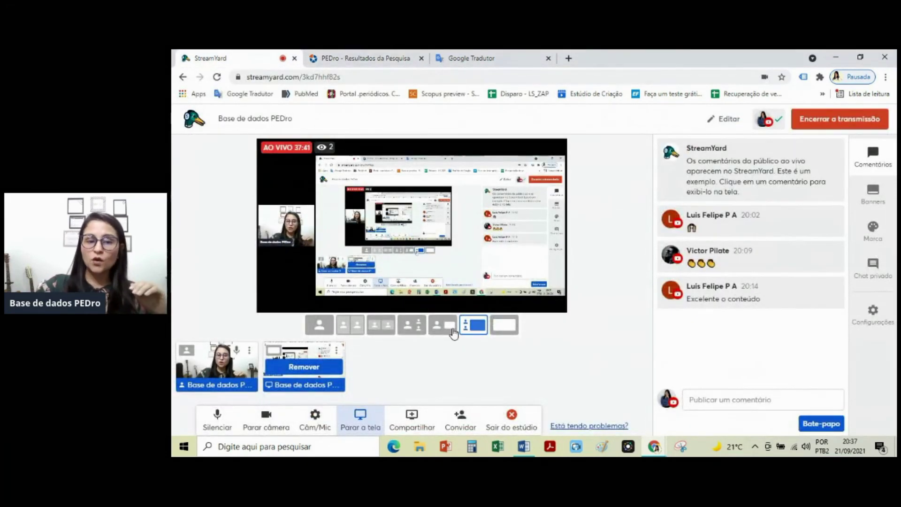
{"action": "left_click", "coordinate": [319, 325]}
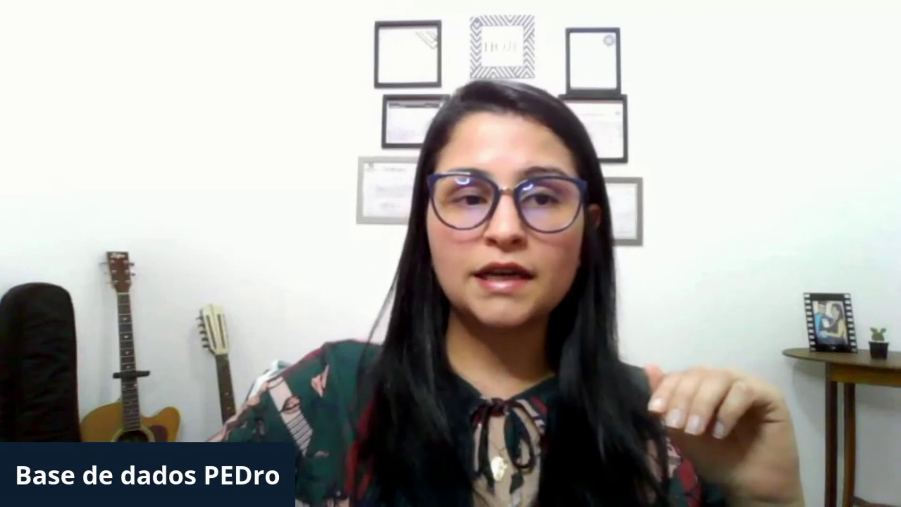